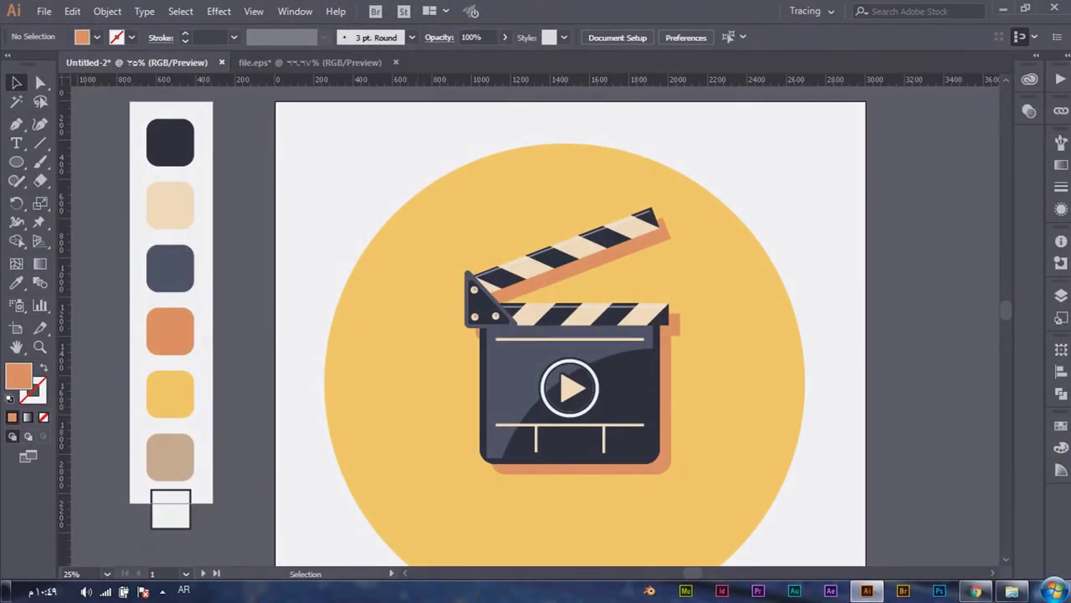
# Step: Zoom out from the finished clapperboard preview to the blank artboard beside the swatch palette
pyautogui.hotkey('ctrl', '-')
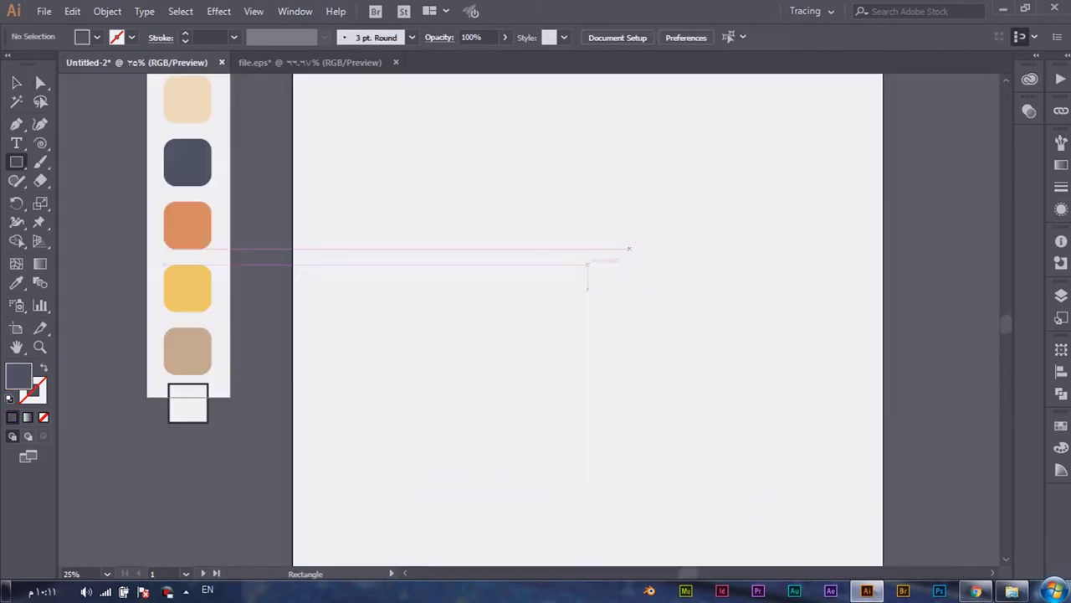
# Step: Draw a rectangle and fill it with the darkest navy palette swatch
pyautogui.moveTo(678, 207); pyautogui.dragTo(498, 356)
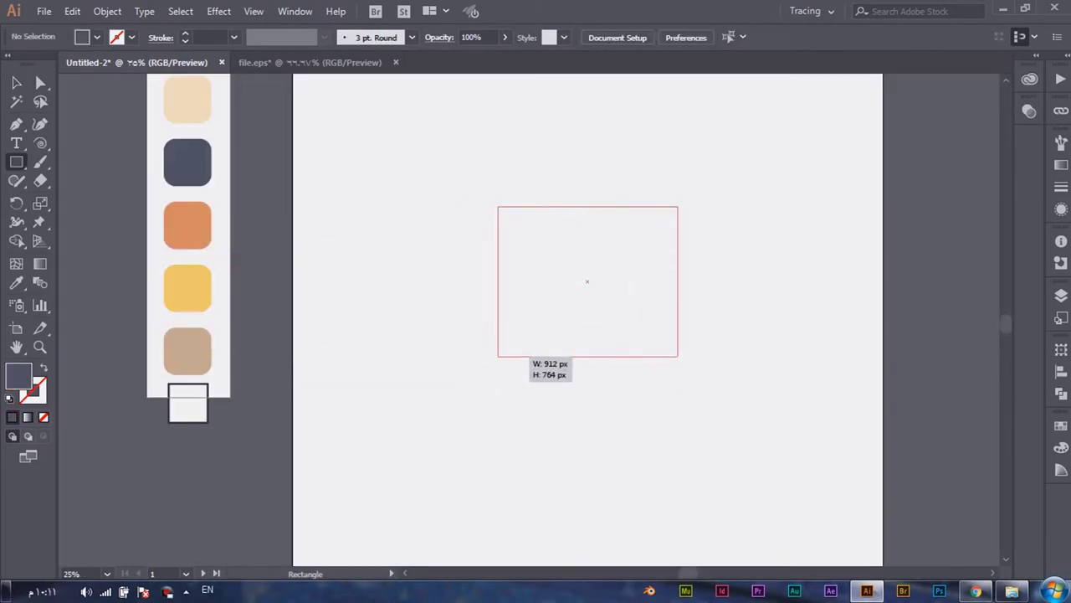
pyautogui.moveTo(495, 356); pyautogui.dragTo(497, 359)
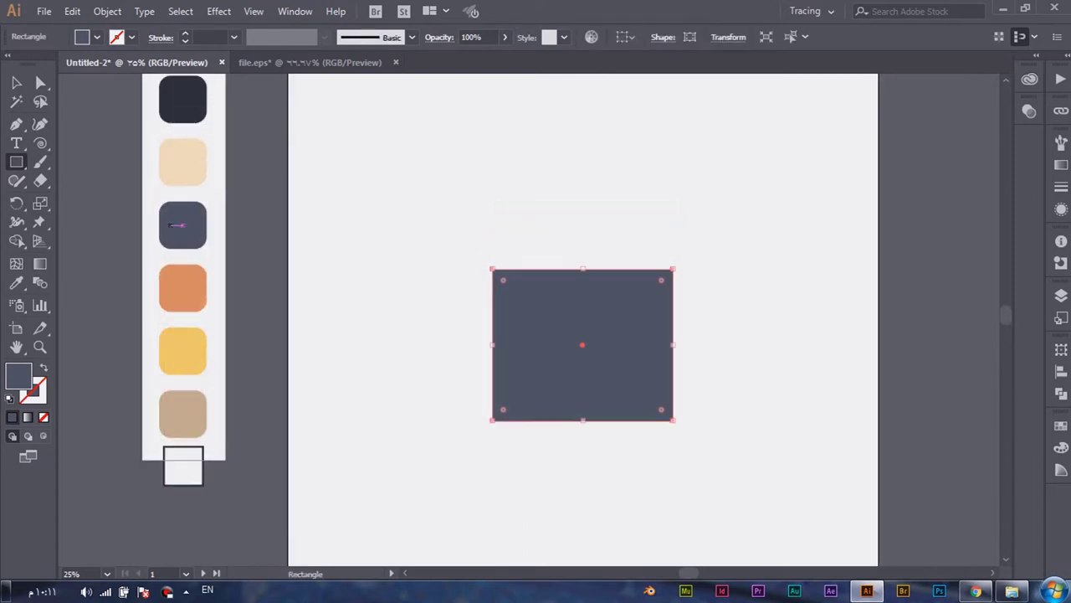
pyautogui.press('i')
pyautogui.click(182, 98)
pyautogui.press('v')
pyautogui.moveTo(447, 199); pyautogui.dragTo(735, 500)
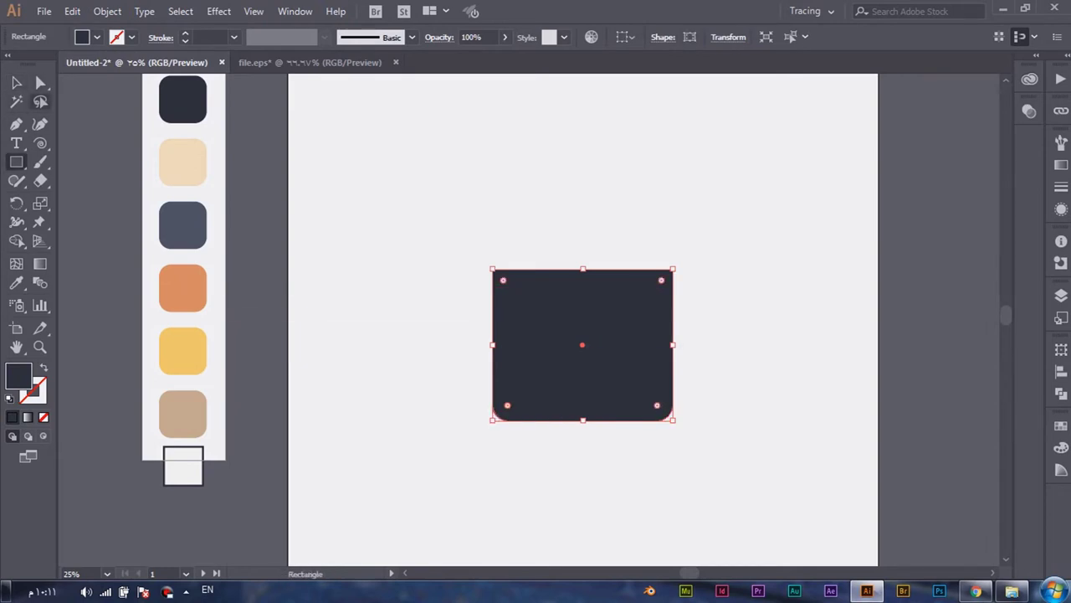
# Step: Round the bottom corners and add a slightly smaller slate-blue inset copy inside
pyautogui.press('a')
pyautogui.moveTo(493, 269); pyautogui.dragTo(497, 274)
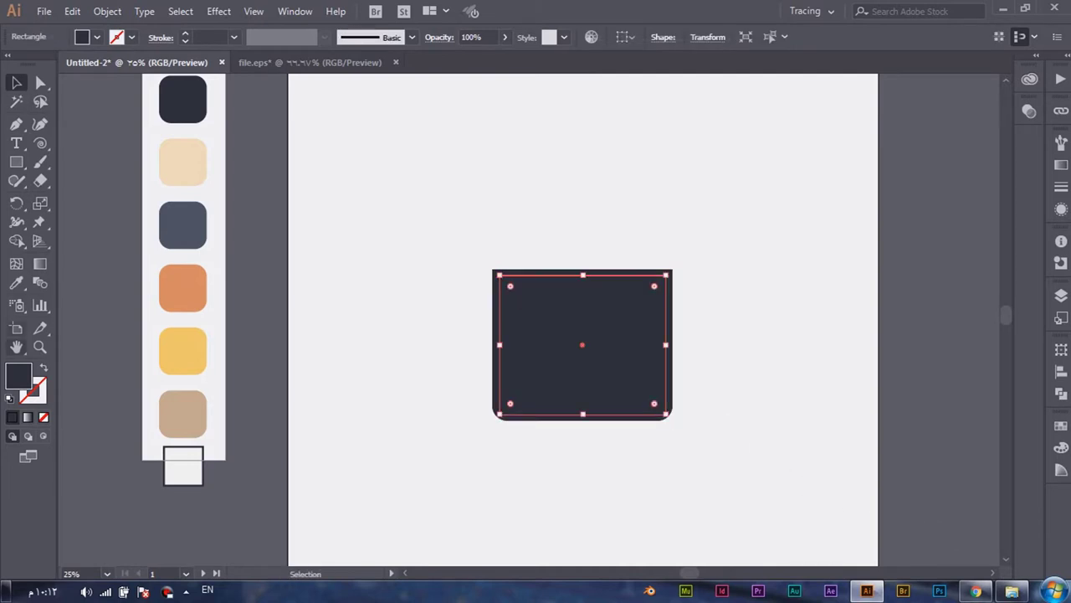
pyautogui.press('i')
pyautogui.click(176, 223)
# Step: Draw a large circle, enlarge it to 1708 px and place it over the panel's lower-right
pyautogui.moveTo(16, 161); pyautogui.dragTo(95, 196)
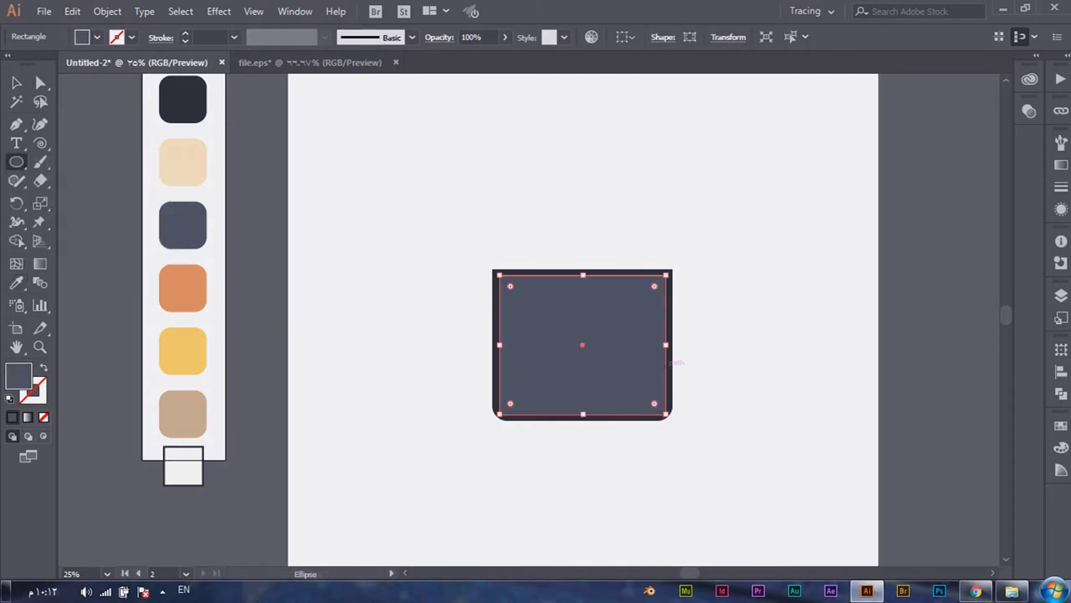
pyautogui.moveTo(666, 413); pyautogui.dragTo(787, 413)
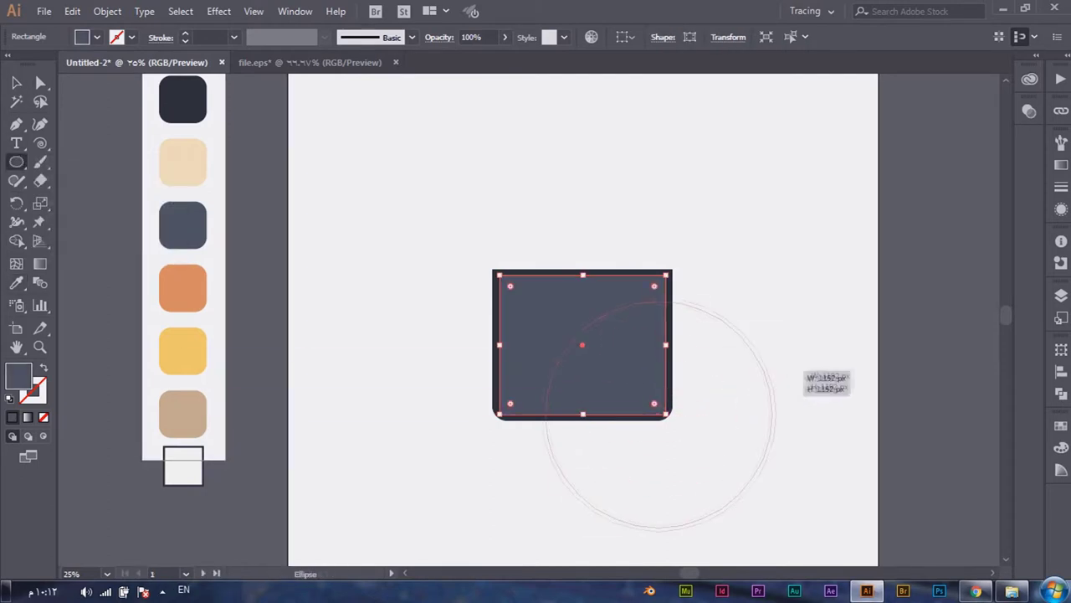
pyautogui.press('v')
pyautogui.moveTo(696, 378); pyautogui.dragTo(678, 385)
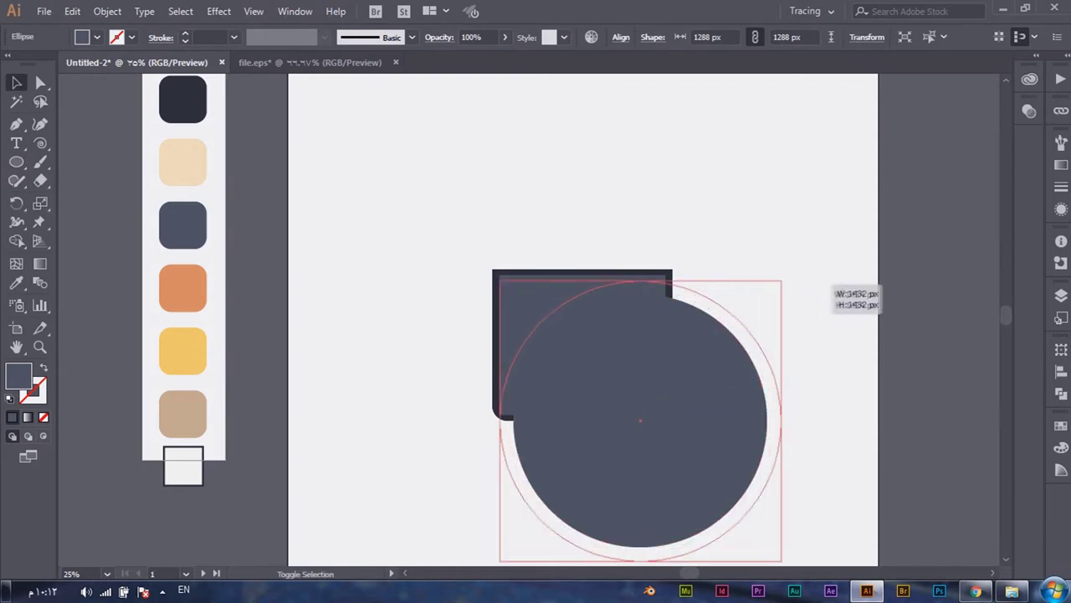
pyautogui.moveTo(767, 294); pyautogui.dragTo(813, 297)
pyautogui.moveTo(753, 402); pyautogui.dragTo(779, 422)
pyautogui.moveTo(812, 297); pyautogui.dragTo(841, 288)
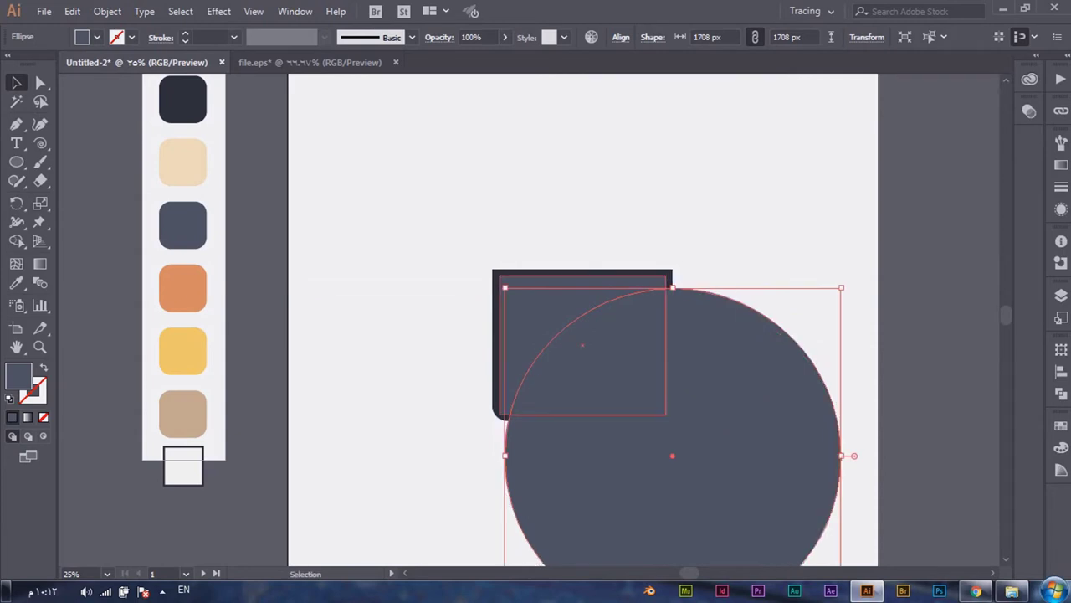
pyautogui.moveTo(672, 455); pyautogui.dragTo(672, 468)
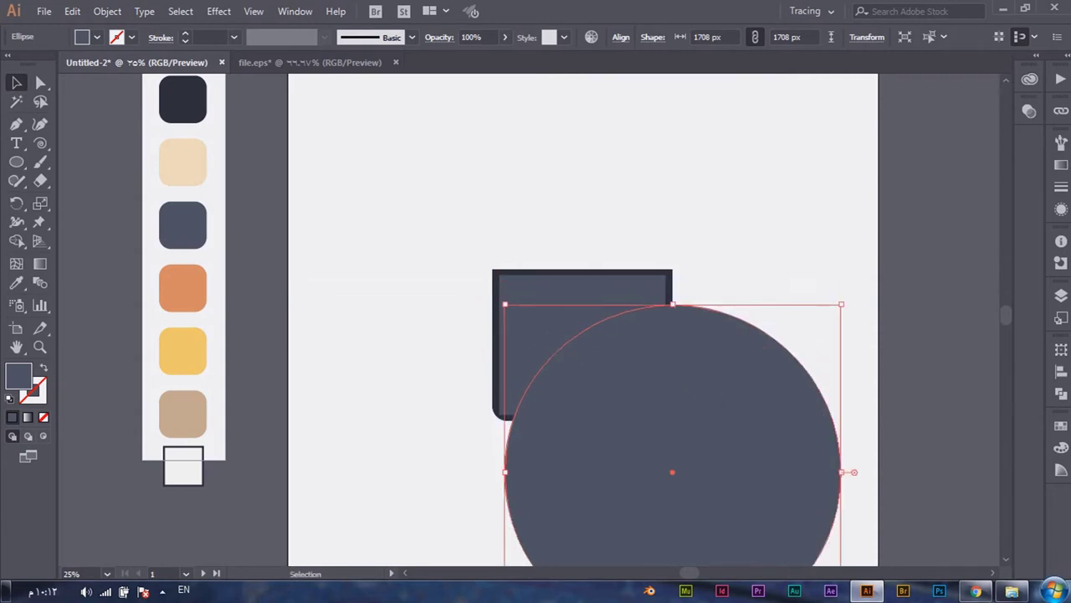
# Step: Cut the circle's area out of the inset panel with Shape Builder, leaving a sweeping curve
pyautogui.keyDown('shift'); pyautogui.click(535, 319); pyautogui.keyUp('shift')
pyautogui.hotkey('shift', 'm')
pyautogui.keyDown('alt'); pyautogui.click(753, 469); pyautogui.keyUp('alt')
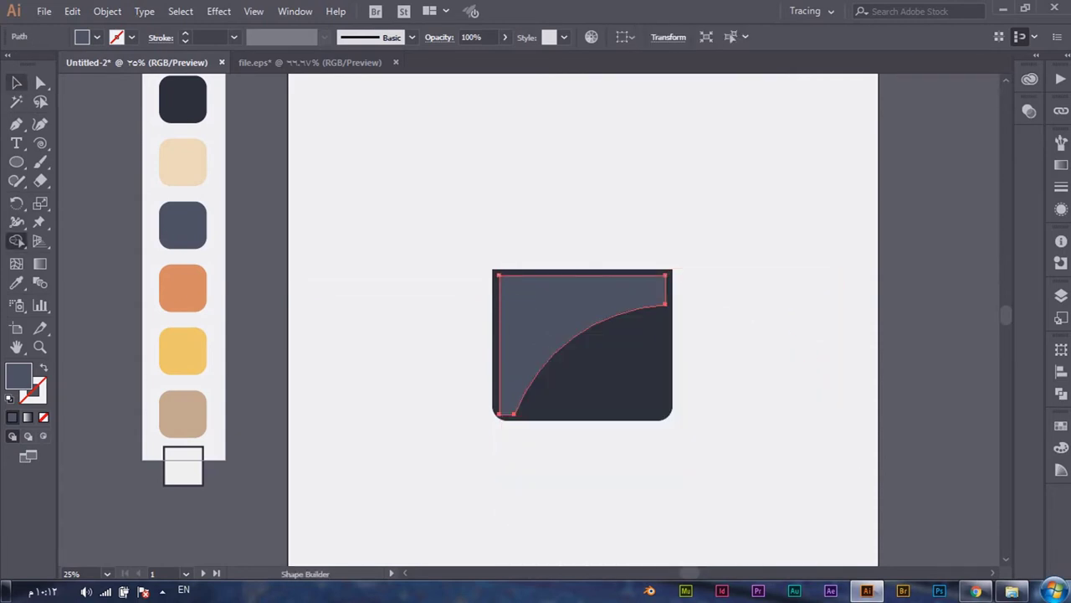
pyautogui.press('v')
pyautogui.hotkey('ctrl', 'shift', 'a')
pyautogui.moveTo(16, 162); pyautogui.dragTo(92, 198)
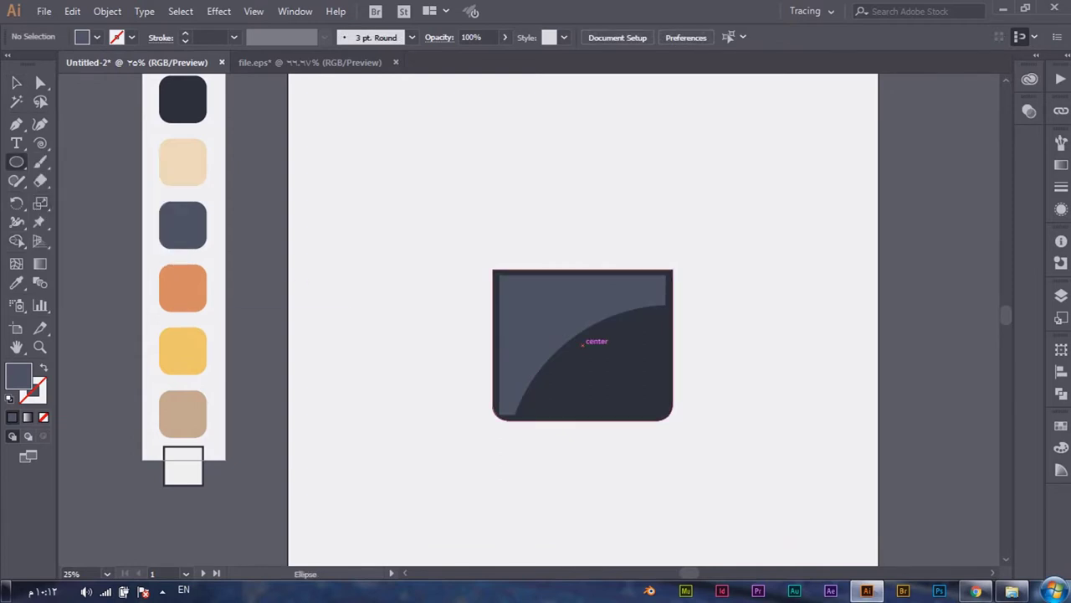
# Step: Draw a white circle at the panel's centre with a slightly smaller copy inside it
pyautogui.moveTo(583, 344)
pyautogui.mouseDown()
pyautogui.moveTo(610, 344)
pyautogui.moveTo(614, 314)
pyautogui.mouseUp()
pyautogui.press('i')
pyautogui.click(184, 465)
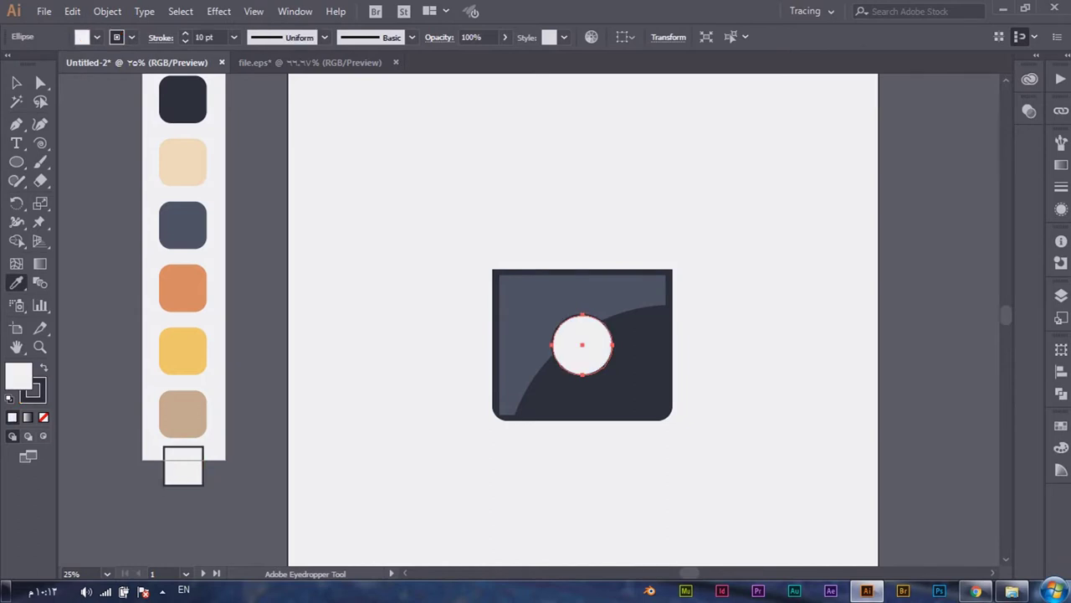
pyautogui.press('v')
pyautogui.moveTo(614, 315); pyautogui.dragTo(609, 319)
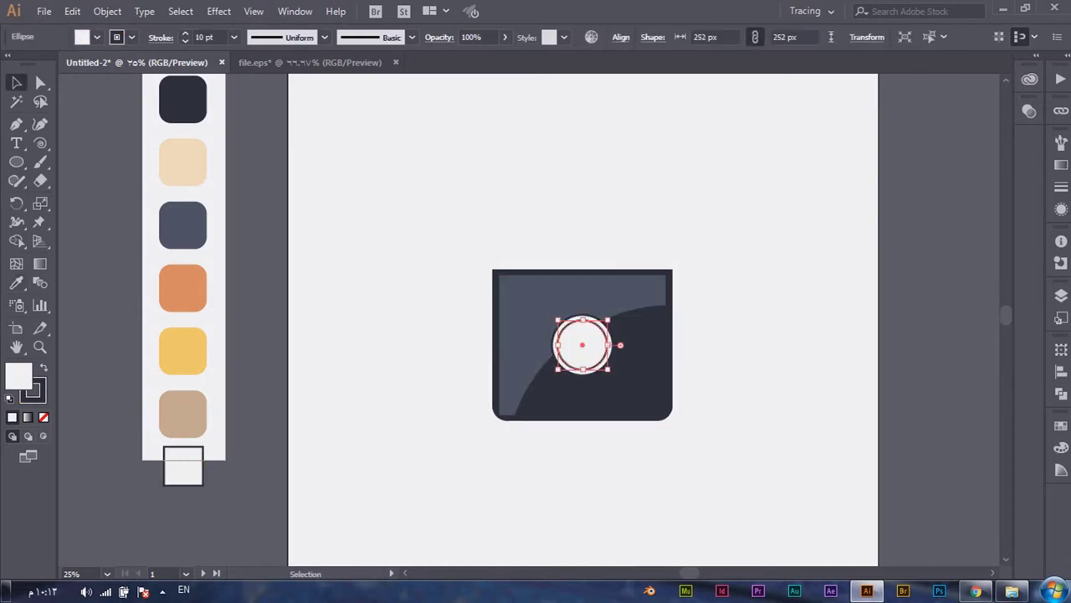
# Step: Expand the selected circle's outline into filled shapes
pyautogui.click(107, 10)
pyautogui.press('Escape')
pyautogui.hotkey('ctrl', '=')
pyautogui.hotkey('ctrl', 'shift', 'a')
pyautogui.click(634, 331)
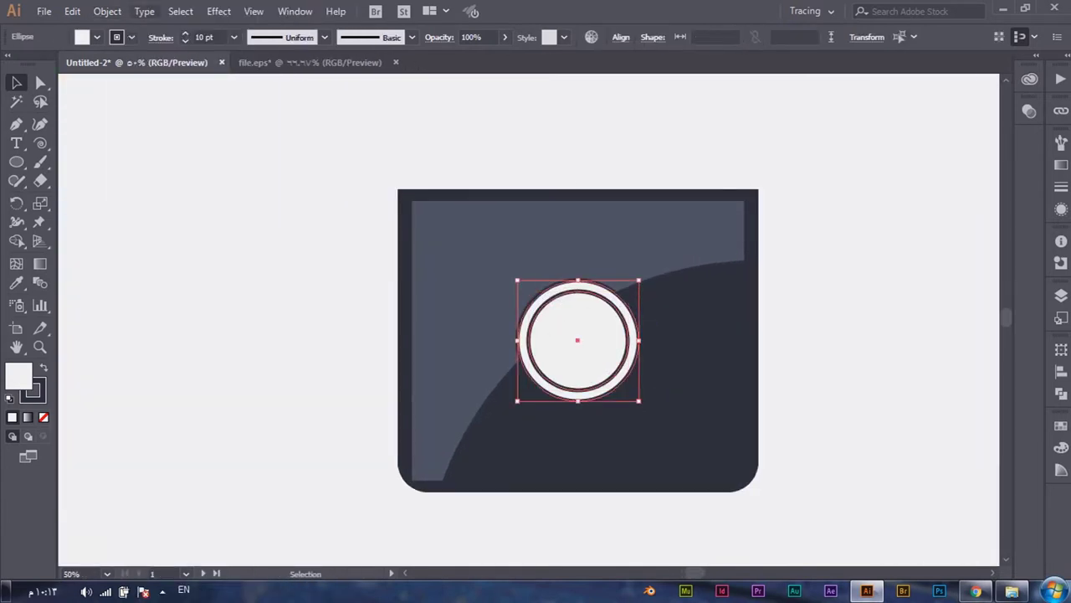
pyautogui.click(107, 11)
pyautogui.click(168, 161)
pyautogui.press('Return')
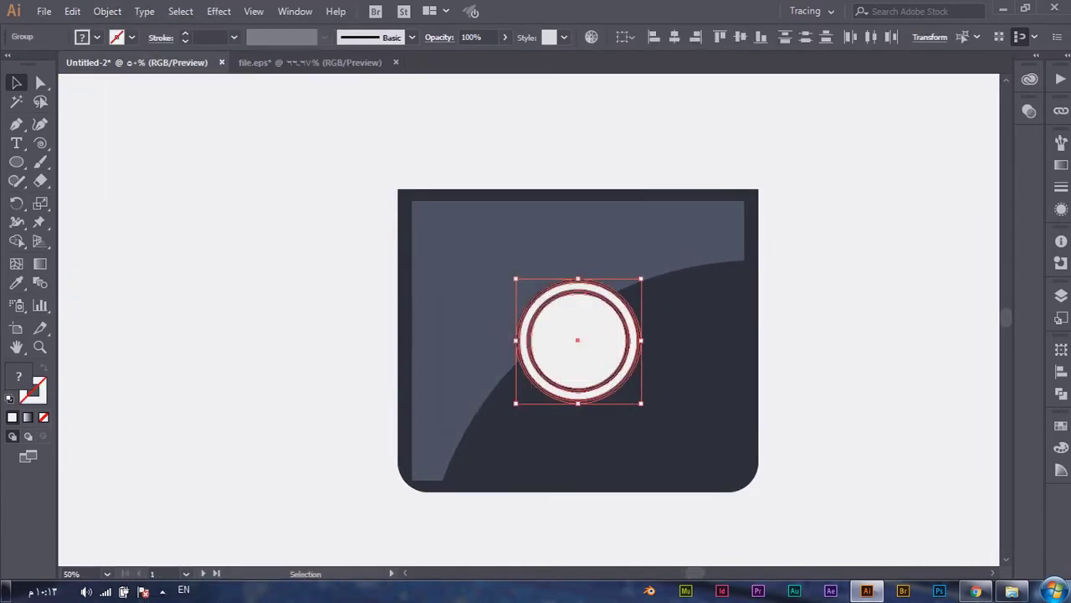
# Step: Ungroup the expanded circle pieces, undoing an accidental deletion
pyautogui.rightClick(593, 77)
pyautogui.click(619, 210)
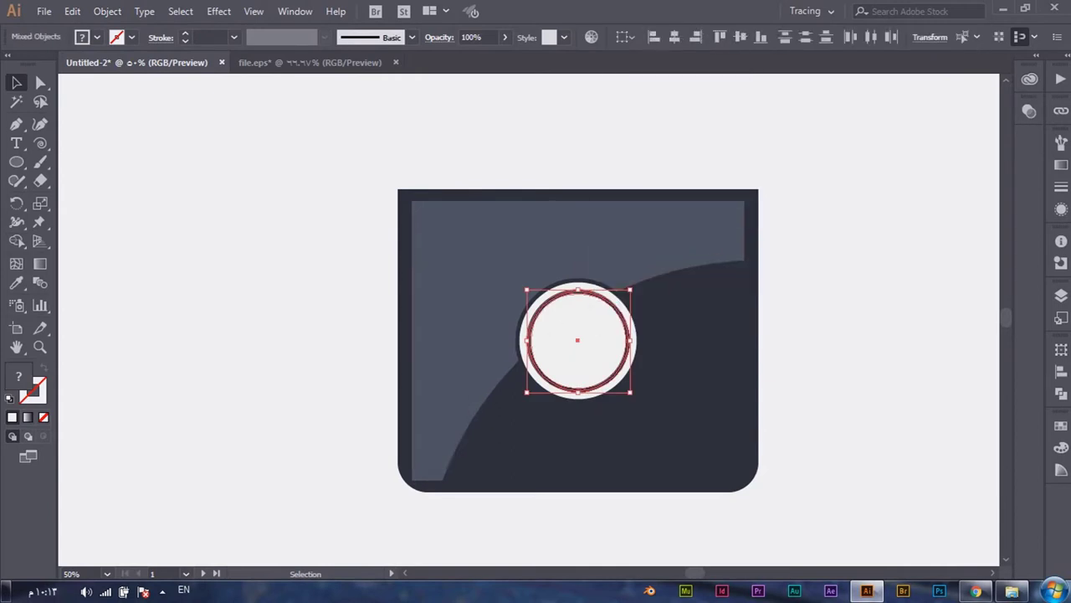
pyautogui.click(581, 335)
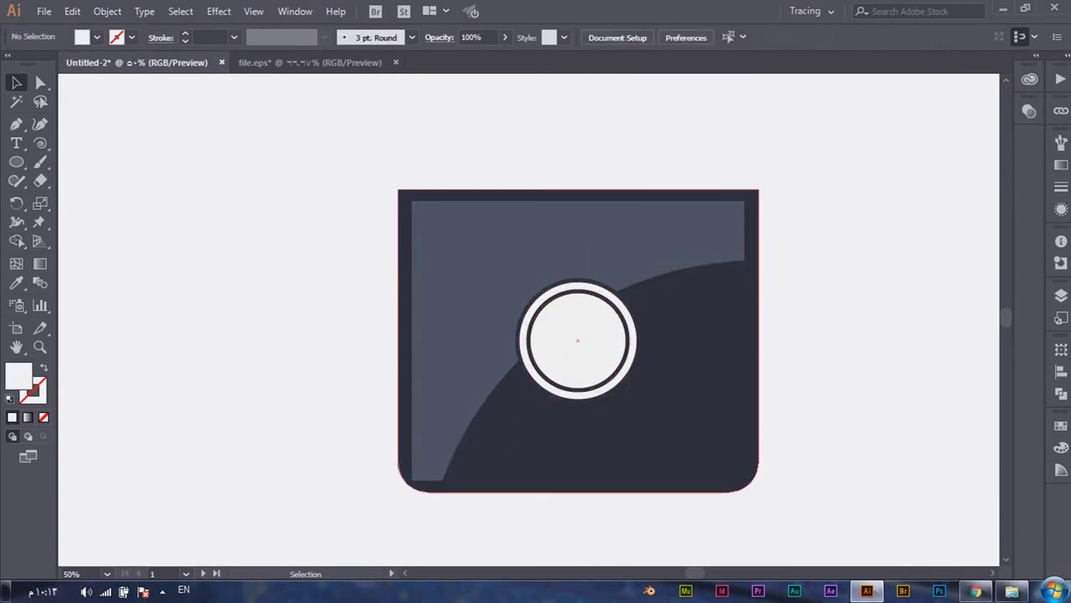
pyautogui.click(629, 335)
pyautogui.rightClick(582, 94)
pyautogui.click(636, 226)
pyautogui.press('Delete')
pyautogui.hotkey('ctrl', 'z')
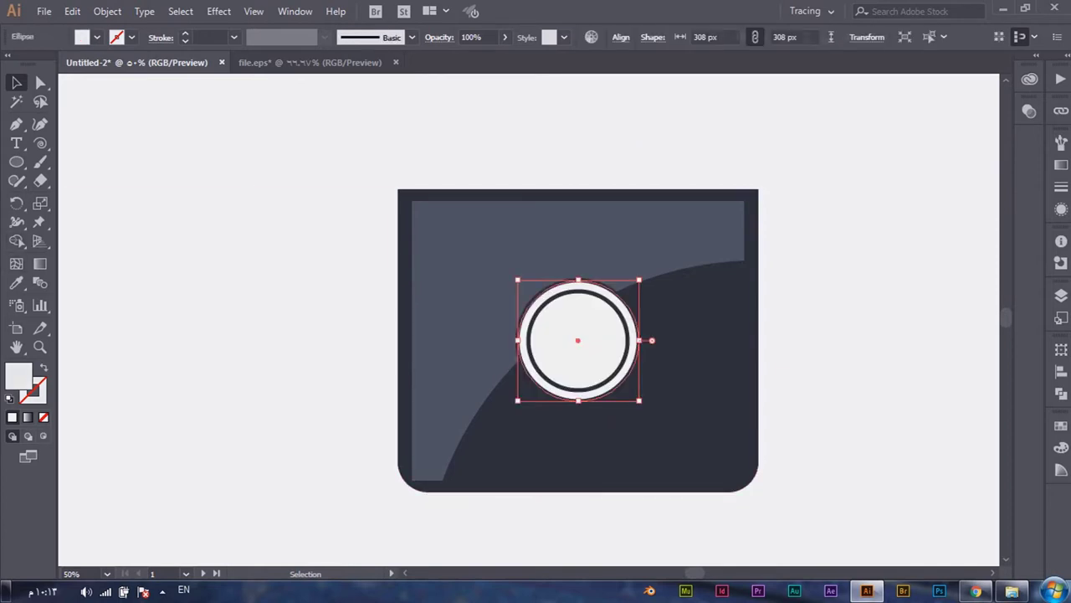
# Step: Select the circle pieces together, then reselect just the white circle
pyautogui.hotkey('ctrl', 'shift', 'a')
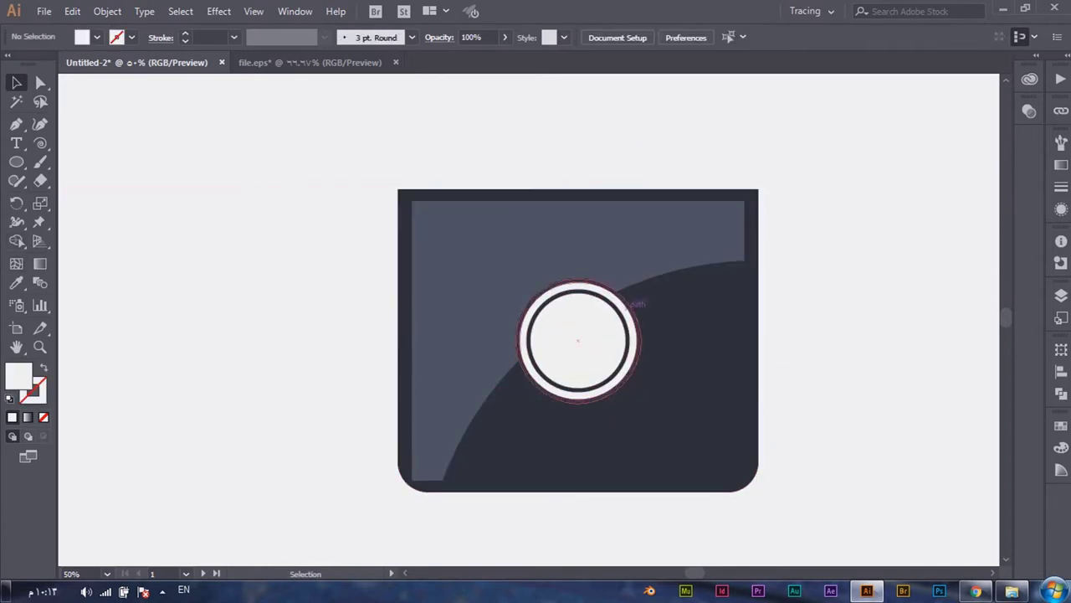
pyautogui.click(623, 303)
pyautogui.keyDown('shift'); pyautogui.click(630, 328); pyautogui.keyUp('shift')
pyautogui.hotkey('shift', 'm')
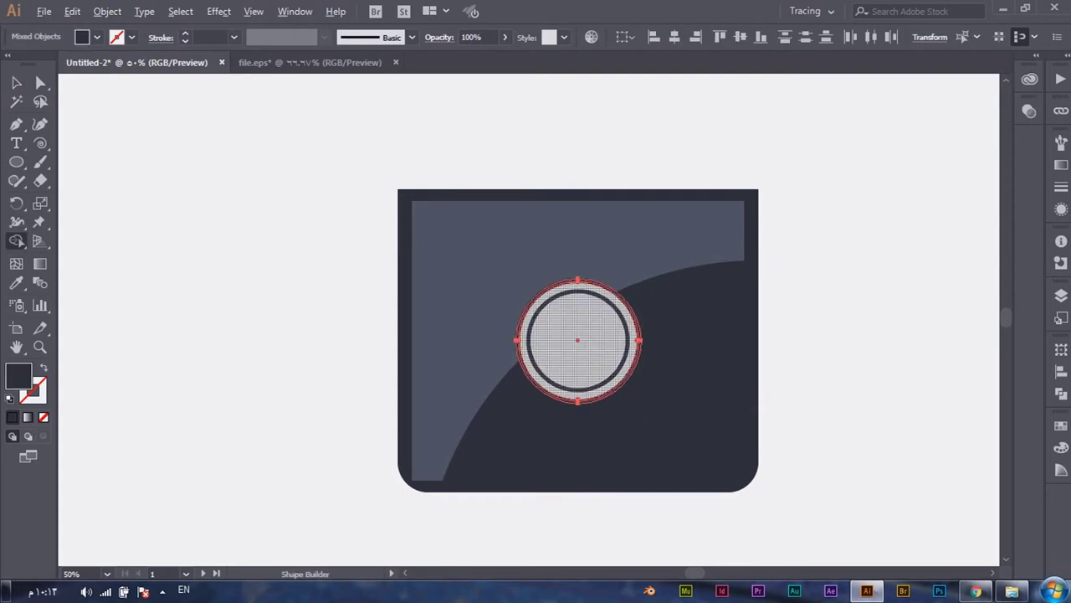
pyautogui.press('v')
pyautogui.hotkey('ctrl', 'shift', 'a')
pyautogui.click(636, 317)
pyautogui.hotkey('ctrl', '=')
# Step: Select the dark ring and white circle and delete the inner disc with Shape Builder
pyautogui.rightClick(591, 250)
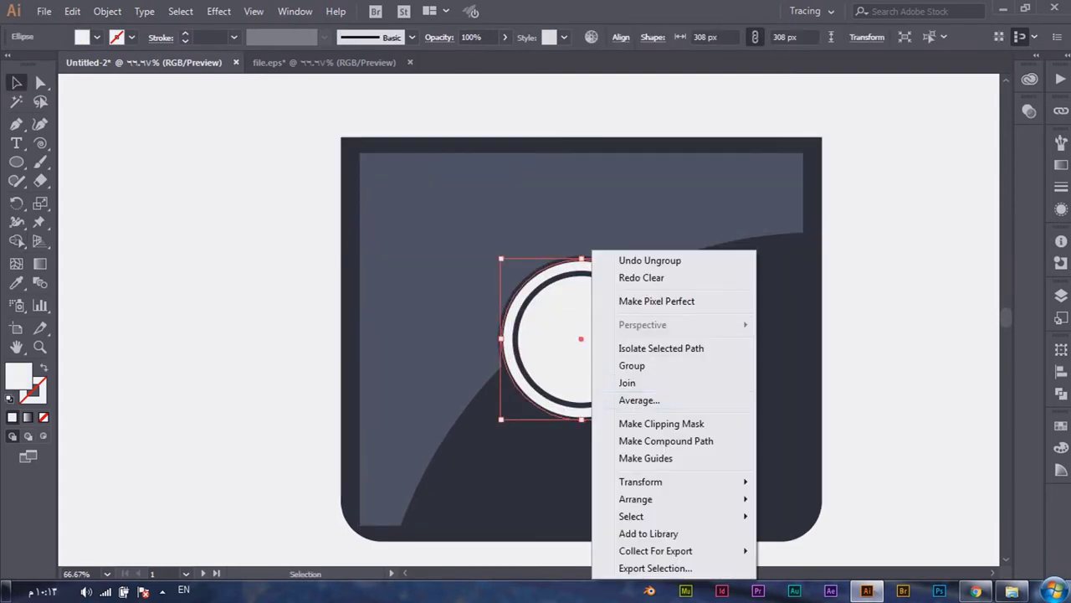
pyautogui.moveTo(544, 377); pyautogui.dragTo(427, 377)
pyautogui.hotkey('ctrl', 'z')
pyautogui.click(516, 351)
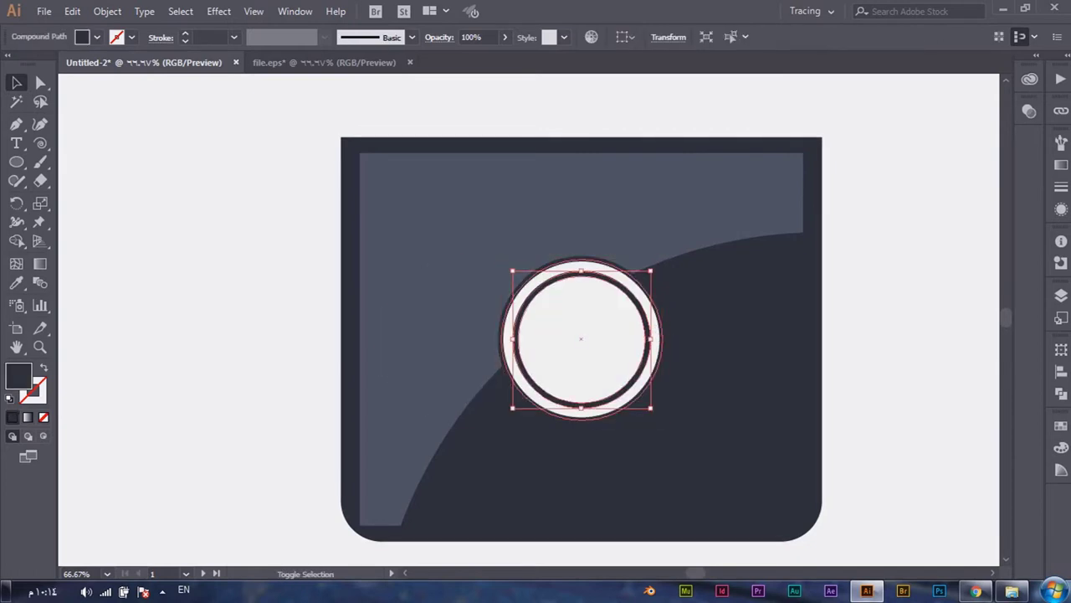
pyautogui.keyDown('shift'); pyautogui.click(580, 368); pyautogui.keyUp('shift')
pyautogui.click(16, 240)
pyautogui.keyDown('alt'); pyautogui.click(581, 335); pyautogui.keyUp('alt')
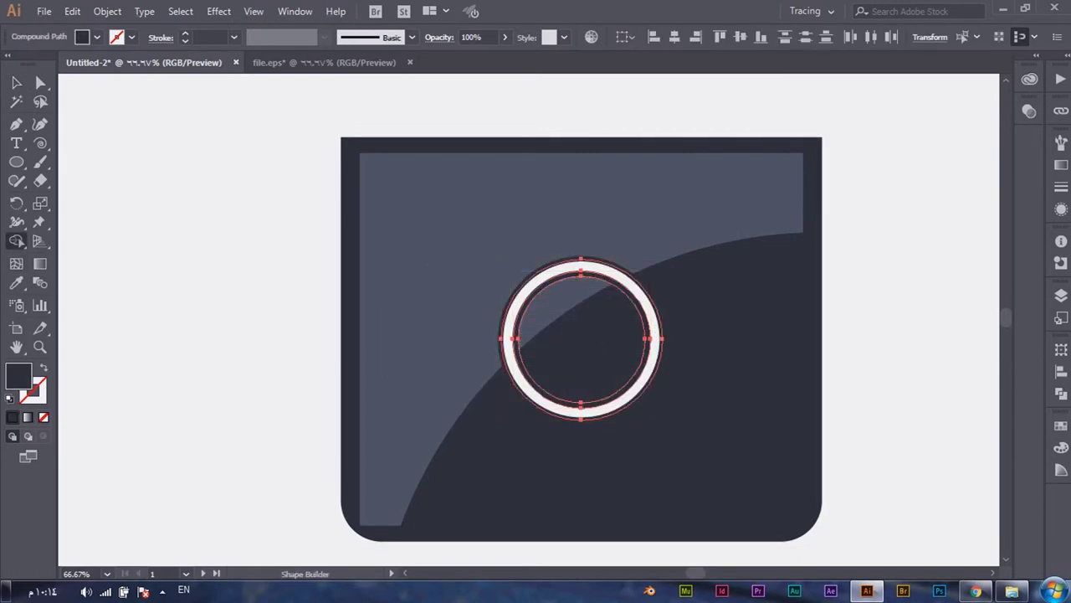
pyautogui.press('v')
# Step: Narrow the selection to only the white ring, then deselect everything
pyautogui.moveTo(860, 123); pyautogui.dragTo(765, 227)
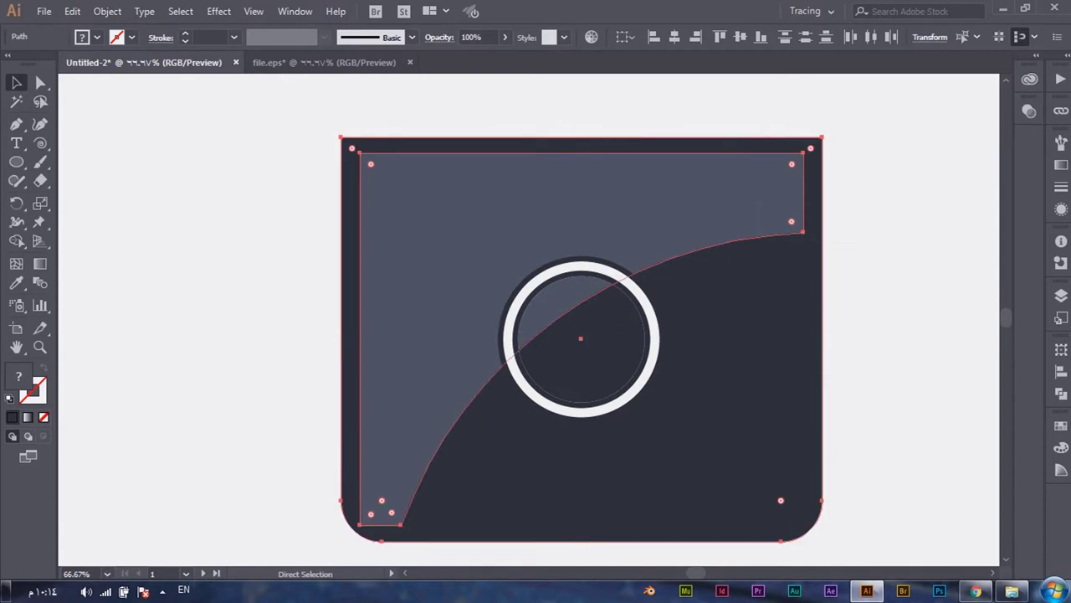
pyautogui.keyDown('shift'); pyautogui.click(586, 266); pyautogui.keyUp('shift')
pyautogui.keyDown('shift'); pyautogui.click(410, 215); pyautogui.keyUp('shift')
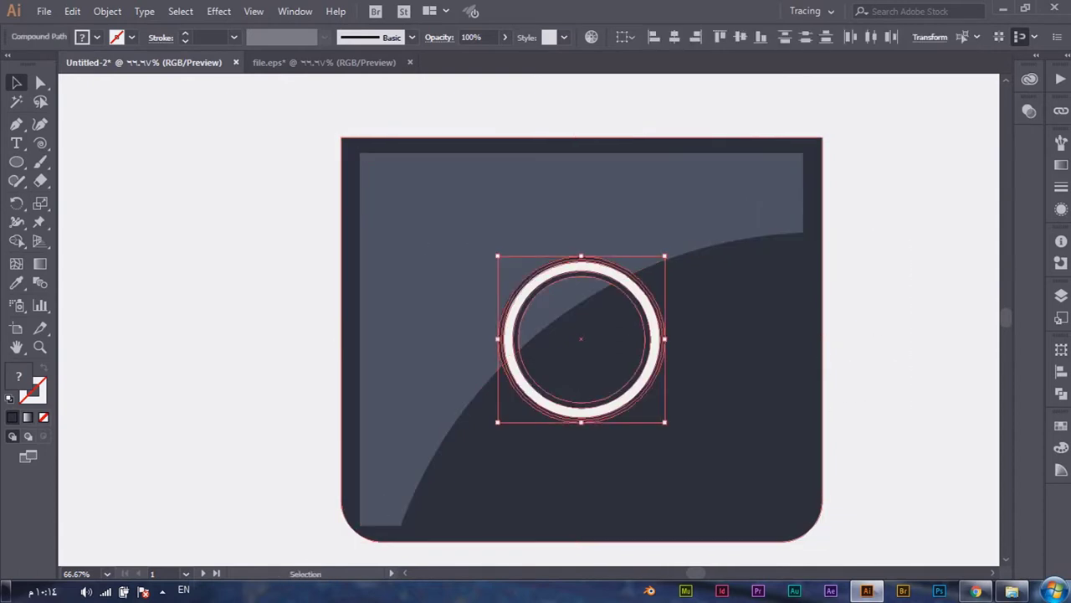
pyautogui.press('v')
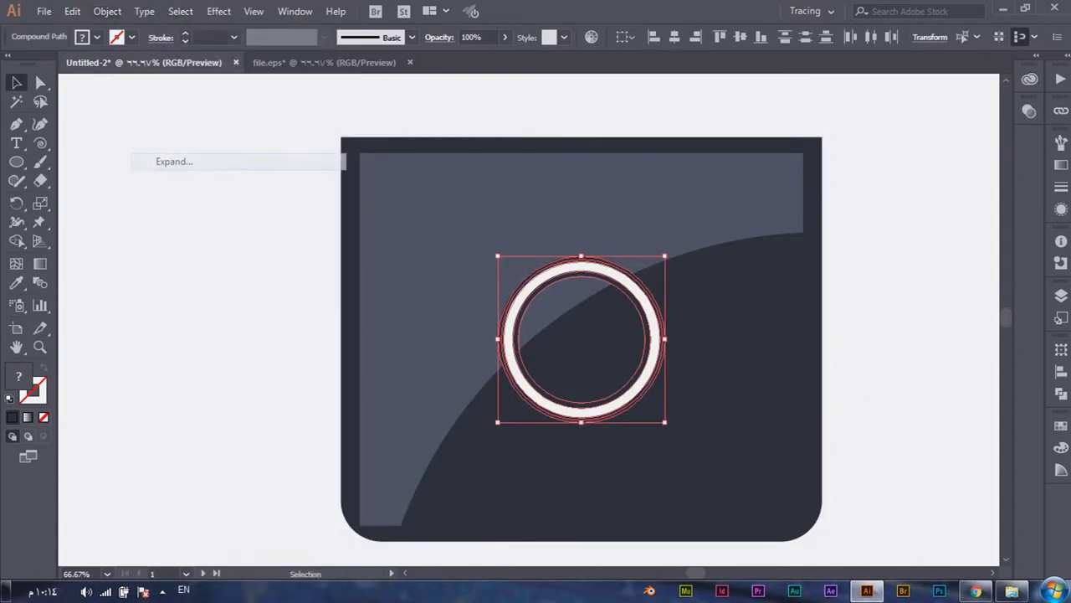
pyautogui.hotkey('ctrl', 'shift', 'a')
pyautogui.click(16, 161)
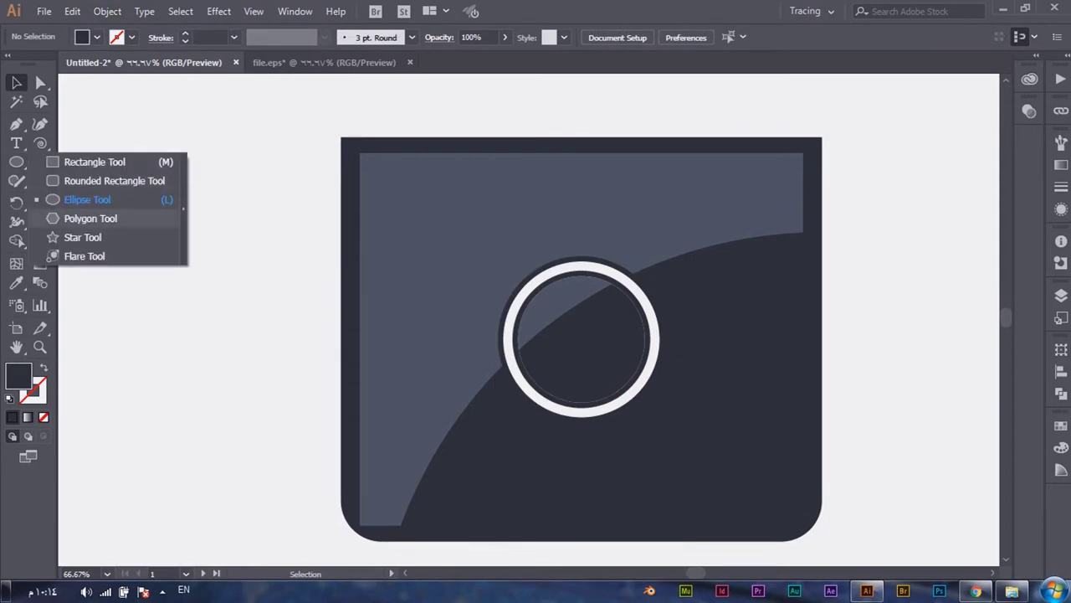
# Step: Draw a dark triangle left of the card and rotate it 90° to point right
pyautogui.click(109, 218)
pyautogui.moveTo(215, 221); pyautogui.dragTo(138, 216)
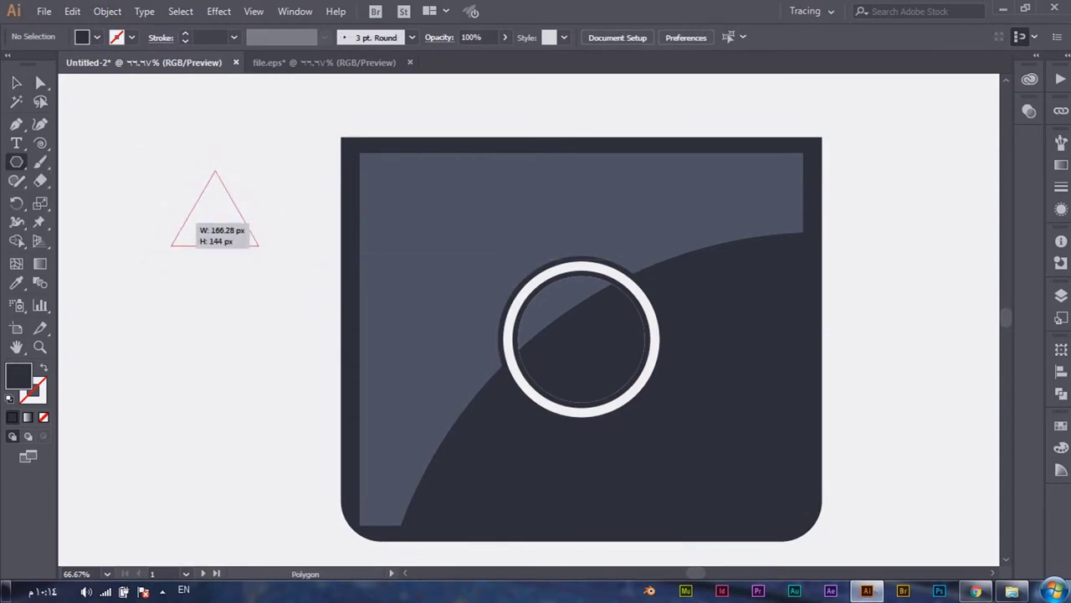
pyautogui.moveTo(215, 142); pyautogui.dragTo(216, 172)
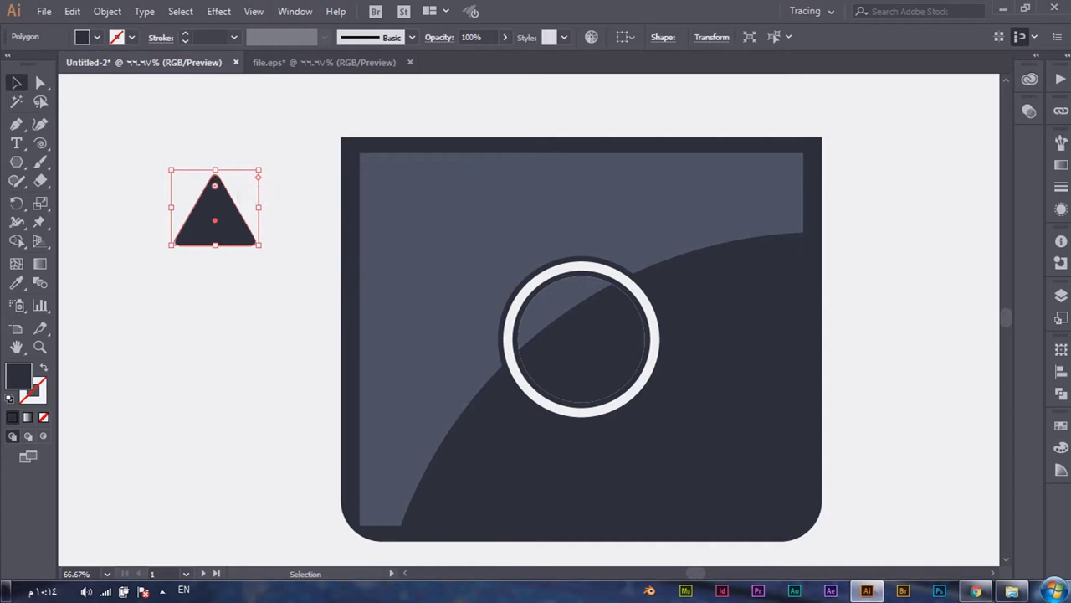
pyautogui.moveTo(259, 169); pyautogui.dragTo(261, 242)
pyautogui.hotkey('ctrl', '-')
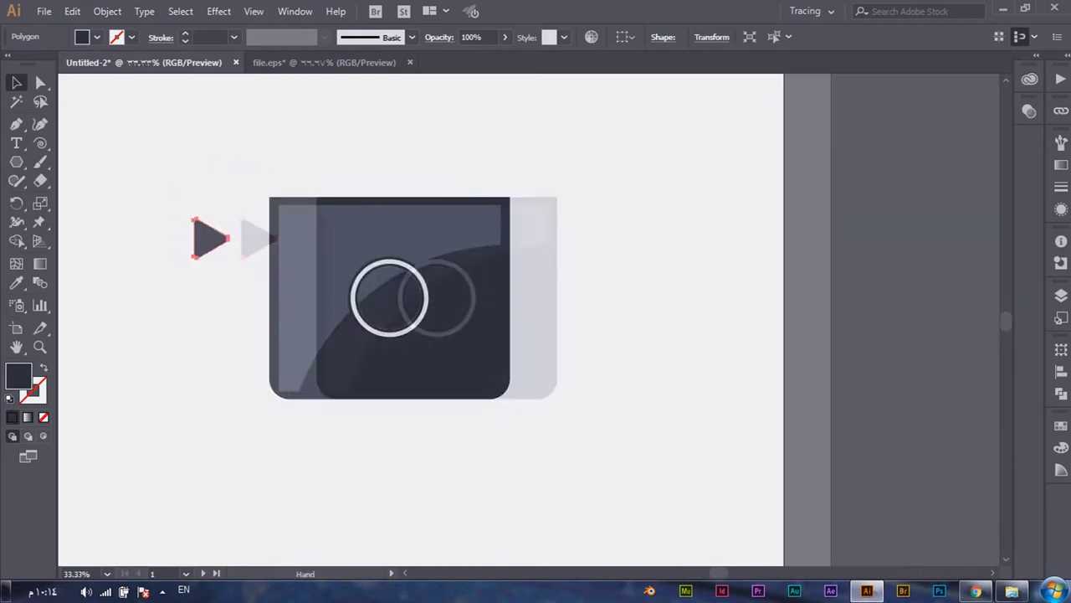
# Step: Give the triangle white fill with dark stroke and centre it inside the ring
pyautogui.press('v')
pyautogui.click(112, 412)
pyautogui.click(467, 191)
pyautogui.moveTo(466, 191); pyautogui.dragTo(647, 251)
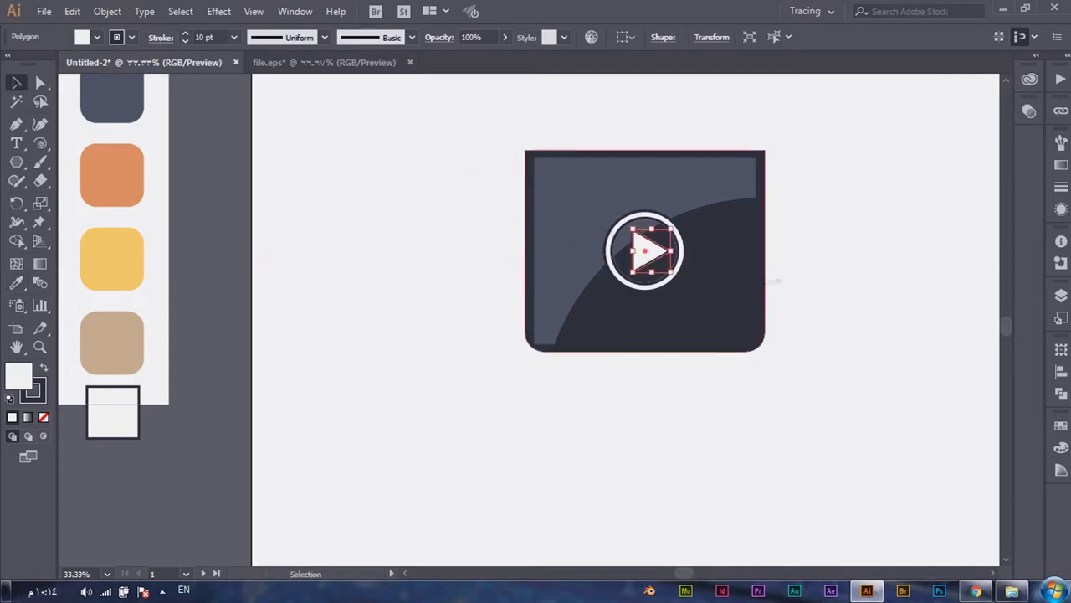
pyautogui.hotkey('ctrl', 'shift', 'a')
pyautogui.hotkey('ctrl', '+')
# Step: Enter and leave isolation mode on the triangle, then deselect everything
pyautogui.doubleClick(648, 238)
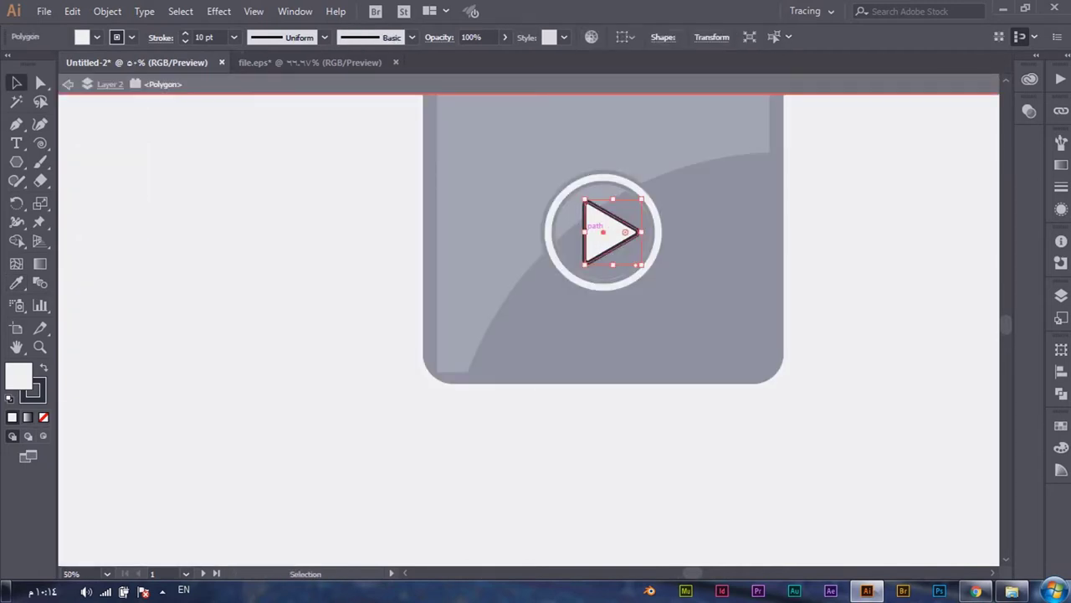
pyautogui.press('Escape')
pyautogui.click(624, 235)
pyautogui.hotkey('ctrl', 'shift', 'a')
pyautogui.scroll(-1, 838, 402)
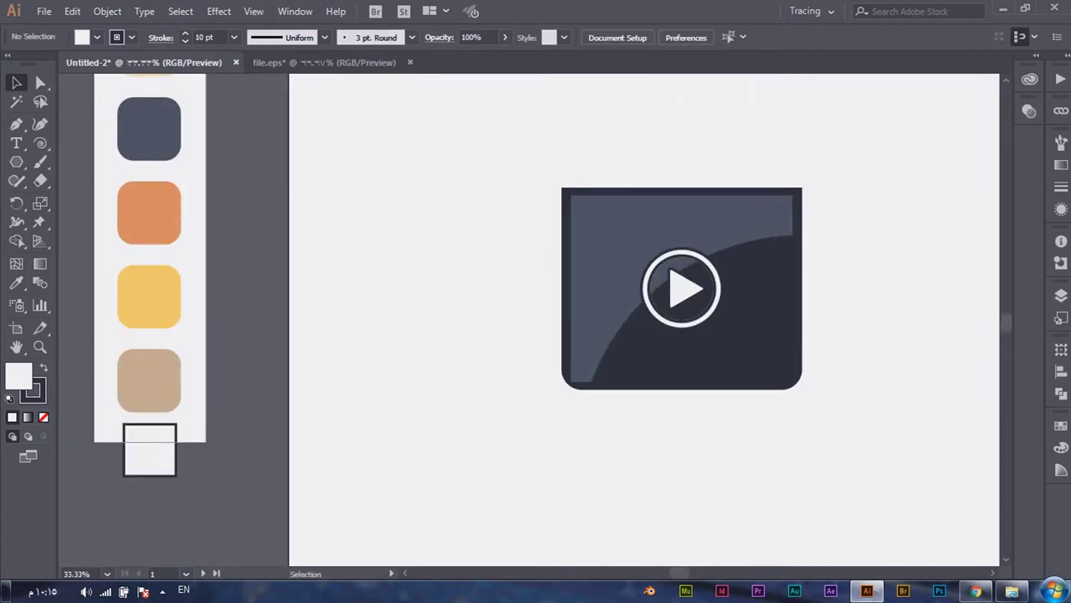
# Step: Draw a horizontal line with no fill across the lower card and copy it upward
pyautogui.moveTo(40, 143); pyautogui.dragTo(92, 146)
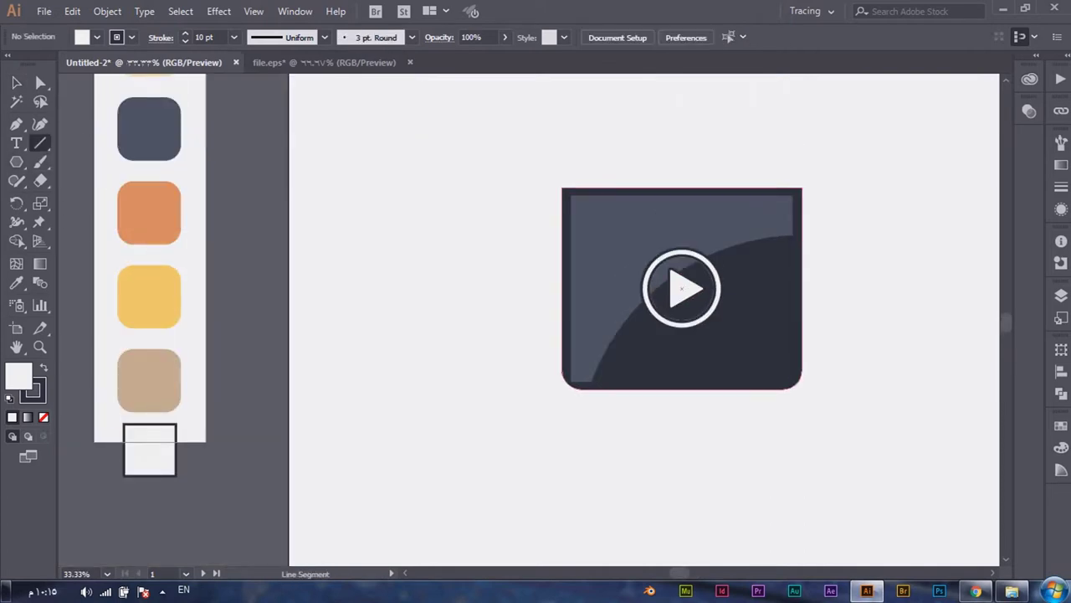
pyautogui.moveTo(781, 362); pyautogui.dragTo(584, 362)
pyautogui.click(97, 37)
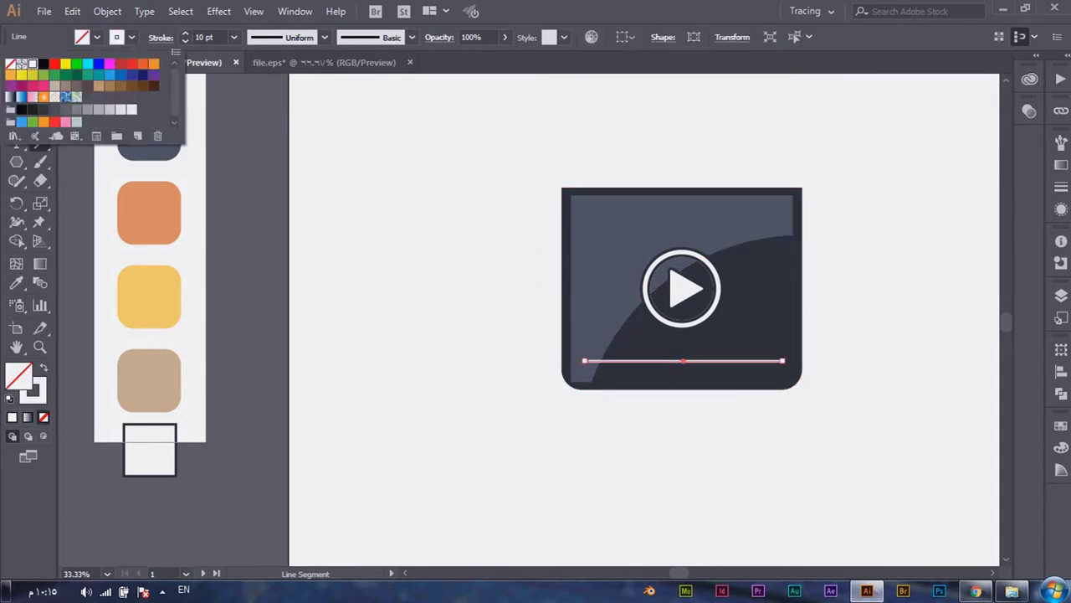
pyautogui.press('Escape')
pyautogui.moveTo(684, 362)
pyautogui.mouseDown()
pyautogui.moveTo(684, 218)
pyautogui.moveTo(682, 336)
pyautogui.mouseUp()
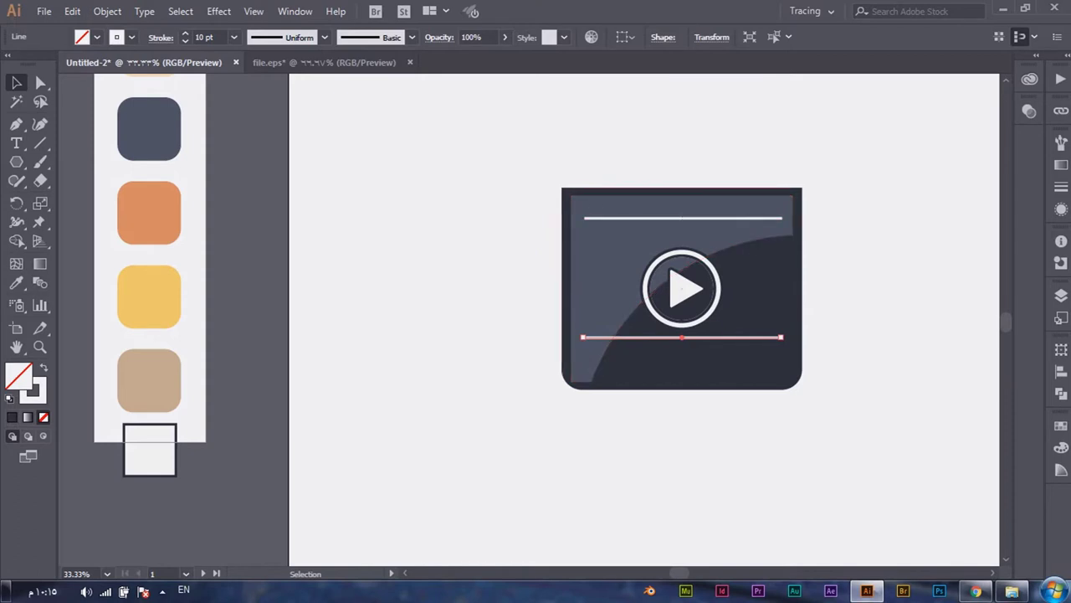
pyautogui.keyDown('alt'); pyautogui.scroll(1, 738, 345); pyautogui.keyUp('alt')
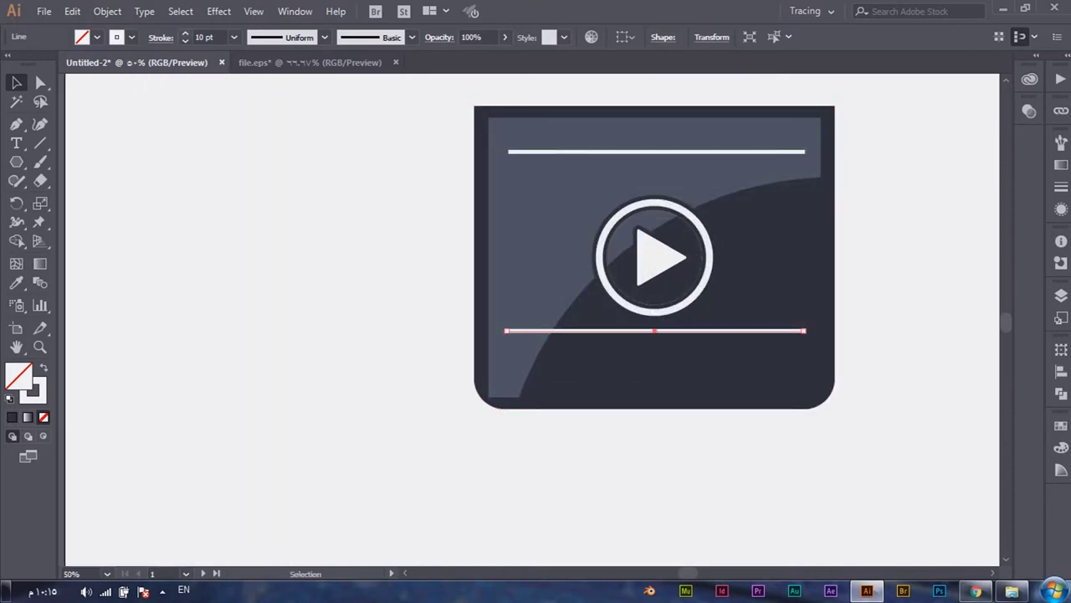
pyautogui.click(657, 152)
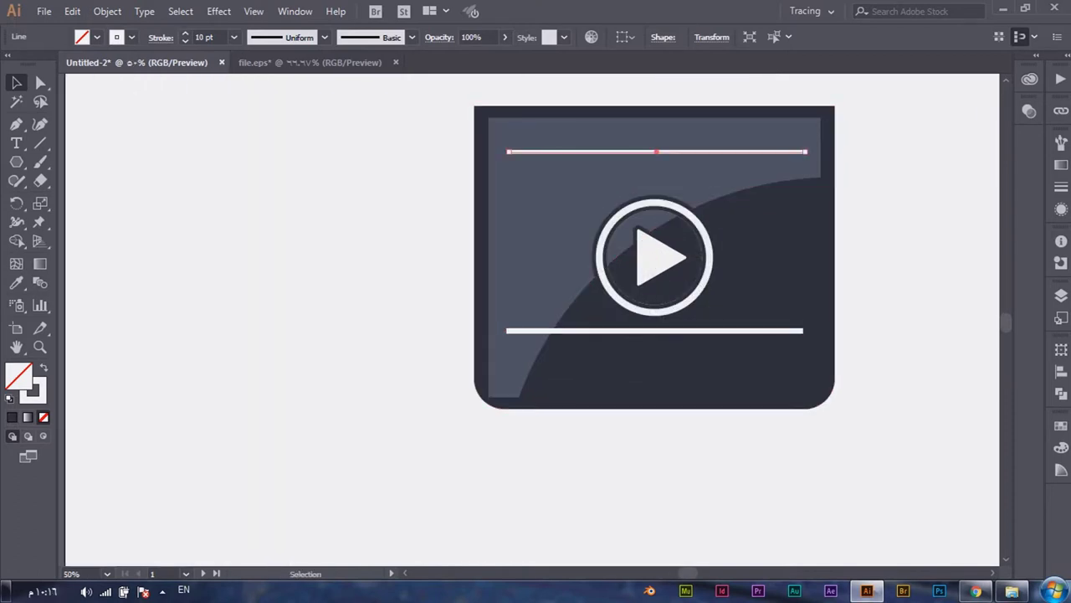
pyautogui.hotkey('ctrl', 'shift', 'a')
# Step: Rotate copies of the bottom line vertical and shorten them into two stems below it
pyautogui.keyDown('shift'); pyautogui.click(653, 331); pyautogui.keyUp('shift')
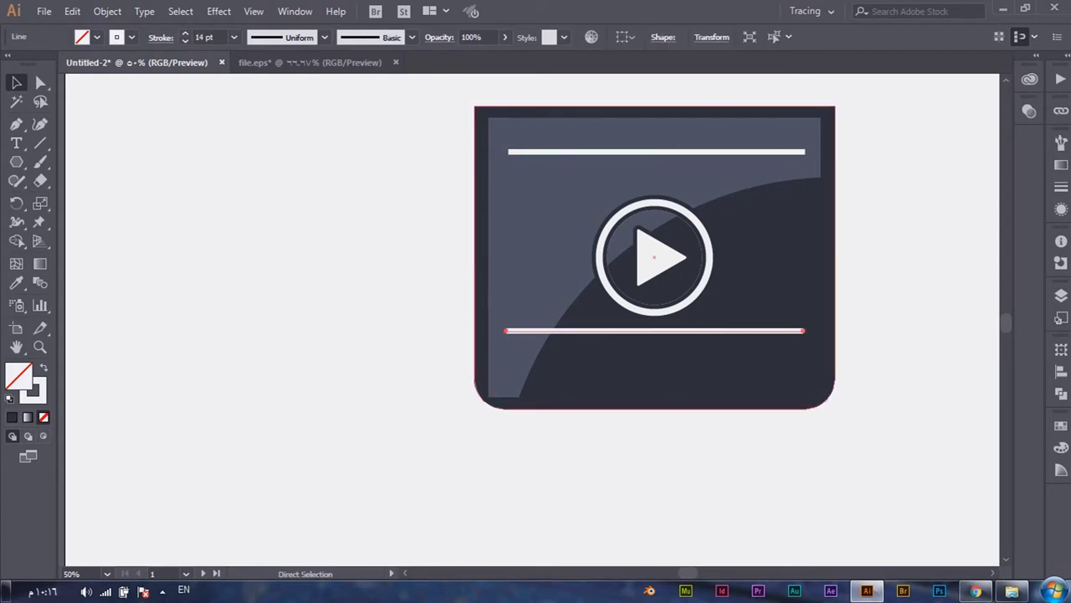
pyautogui.moveTo(655, 330); pyautogui.dragTo(654, 477)
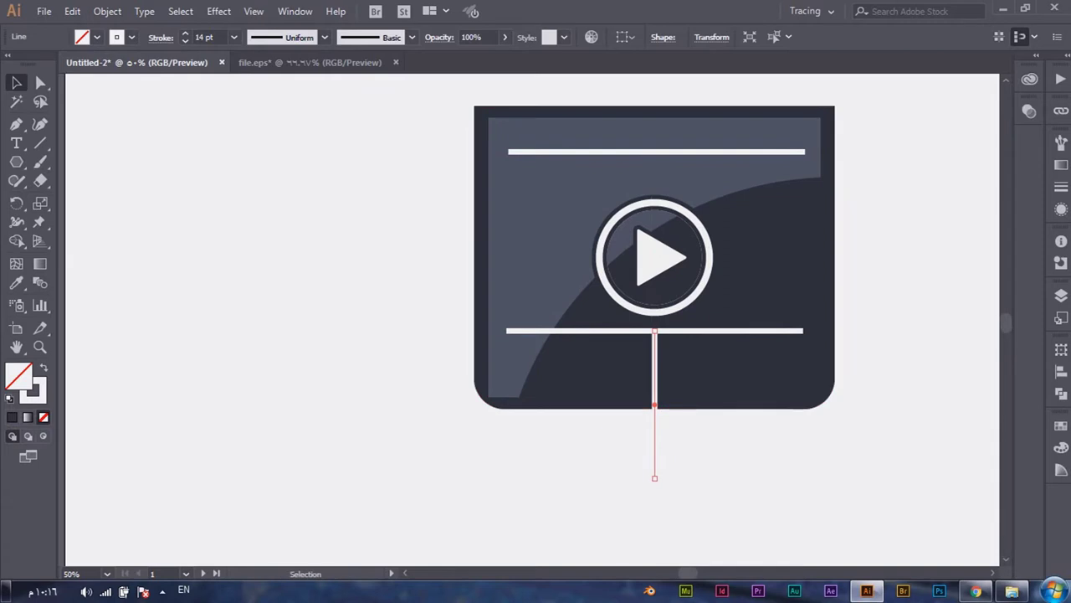
pyautogui.moveTo(655, 478)
pyautogui.mouseDown()
pyautogui.moveTo(654, 387)
pyautogui.moveTo(688, 360)
pyautogui.moveTo(760, 360)
pyautogui.moveTo(584, 355)
pyautogui.mouseUp()
pyautogui.hotkey('ctrl', '+')
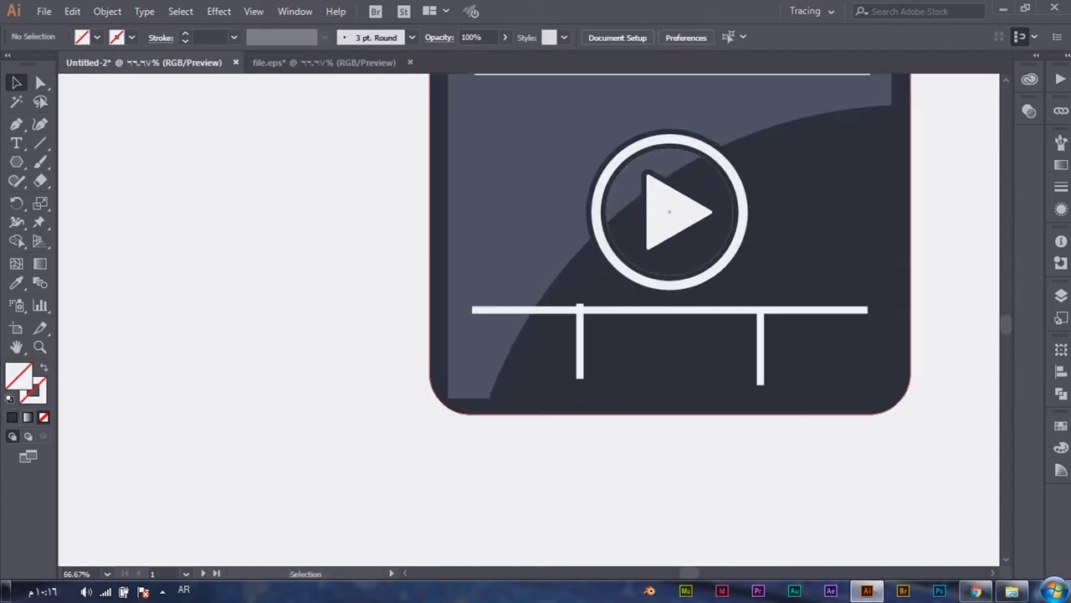
pyautogui.click(579, 342)
pyautogui.hotkey('ctrl', 'shift', 'a')
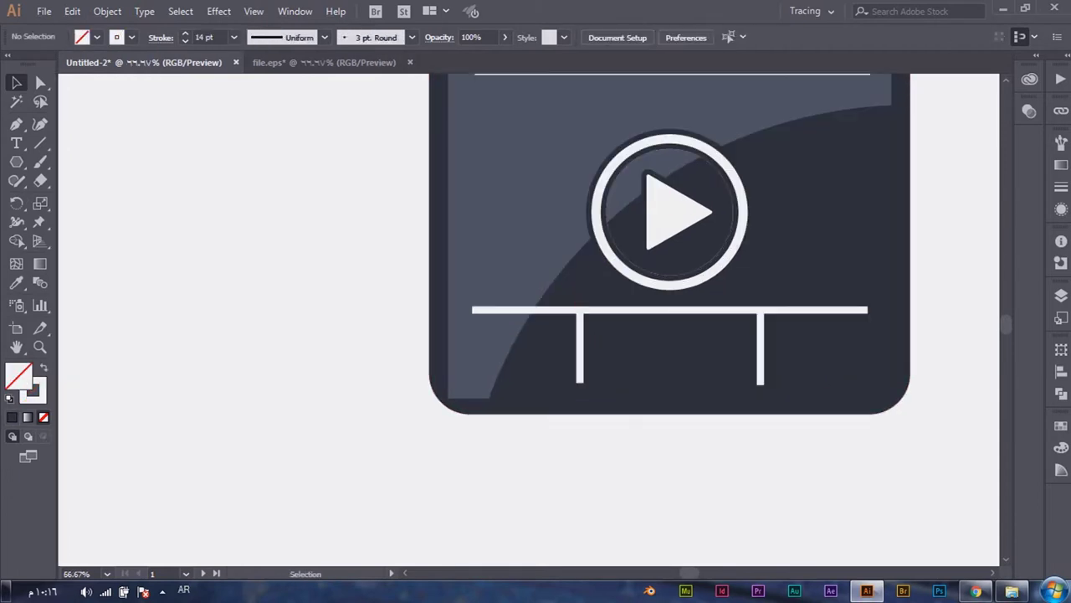
pyautogui.keyDown('shift'); pyautogui.click(760, 335); pyautogui.keyUp('shift')
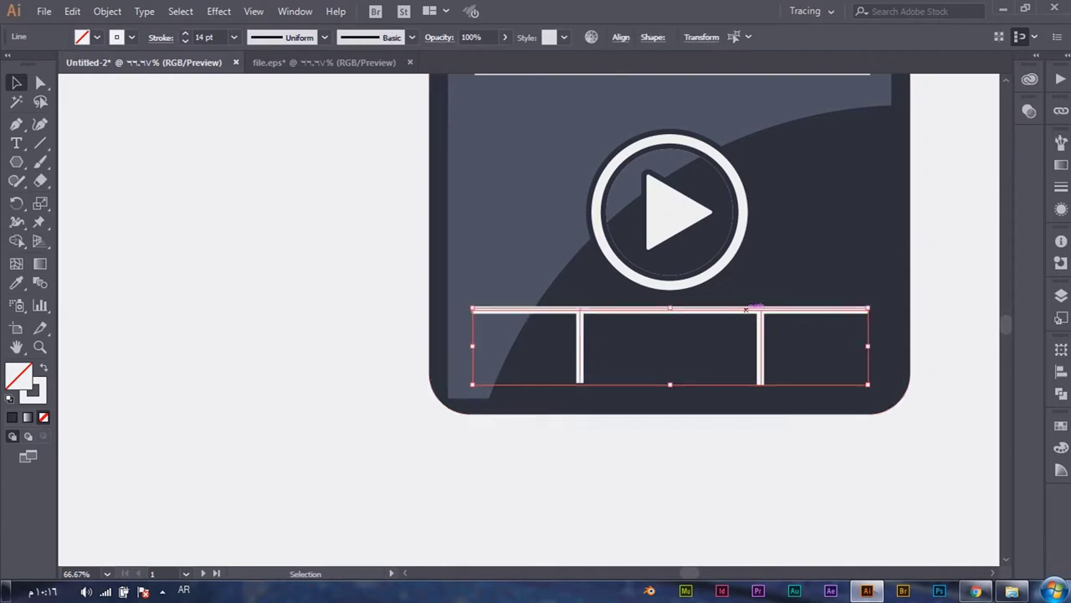
# Step: Expand both lines and the stems from strokes into filled shapes
pyautogui.scroll(3, 670, 334)
pyautogui.keyDown('shift'); pyautogui.click(670, 202); pyautogui.keyUp('shift')
pyautogui.click(107, 10)
pyautogui.click(125, 85)
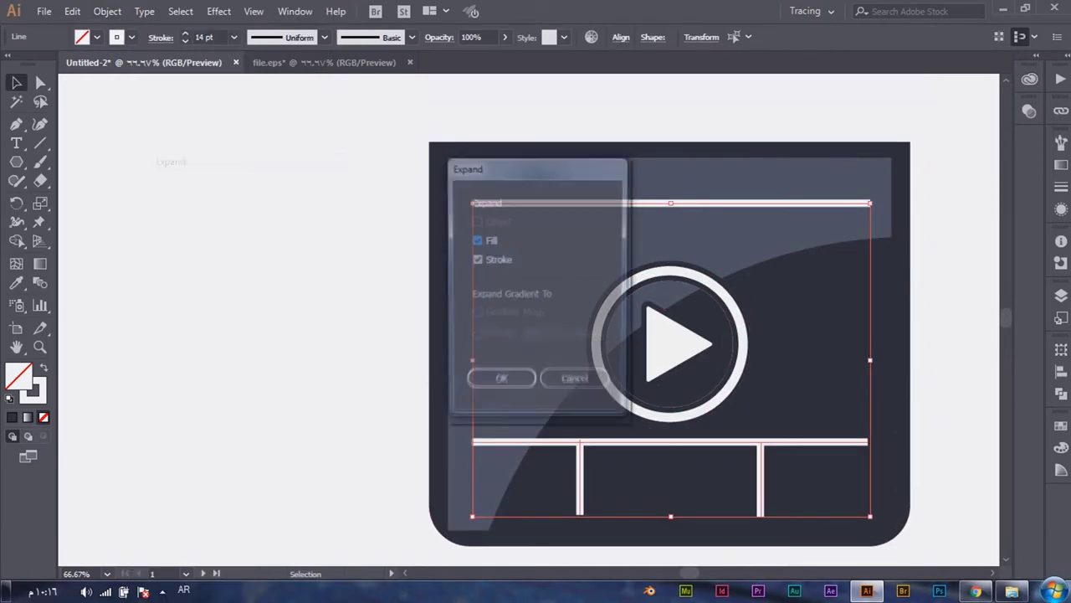
pyautogui.hotkey('ctrl', 'shift', 'a')
pyautogui.hotkey('ctrl', '-')
# Step: Draw a wide 1062×228 px bar across the card's top
pyautogui.press('m')
pyautogui.moveTo(870, 124); pyautogui.dragTo(753, 195)
pyautogui.moveTo(685, 195); pyautogui.dragTo(452, 212)
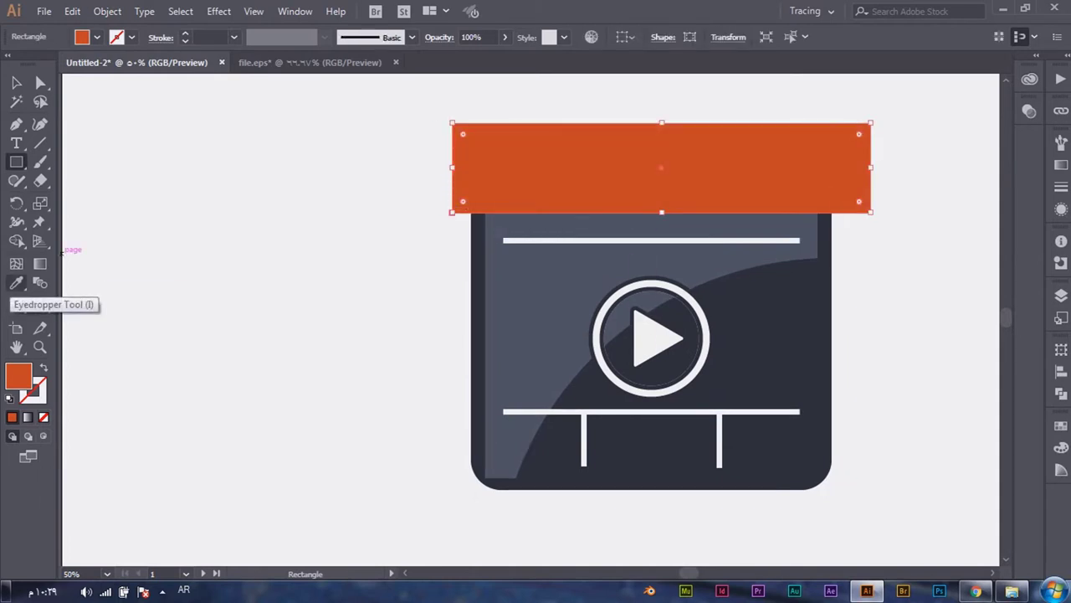
# Step: Fill the wide bar with the card's dark navy colour
pyautogui.click(16, 283)
pyautogui.click(829, 333)
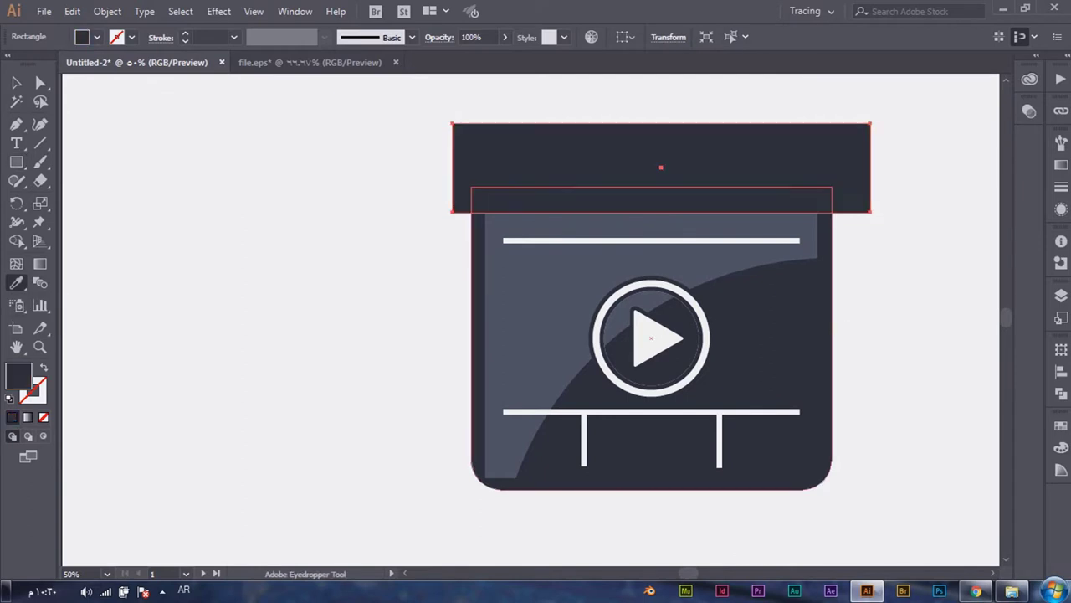
pyautogui.hotkey('ctrl', 'shift', 'a')
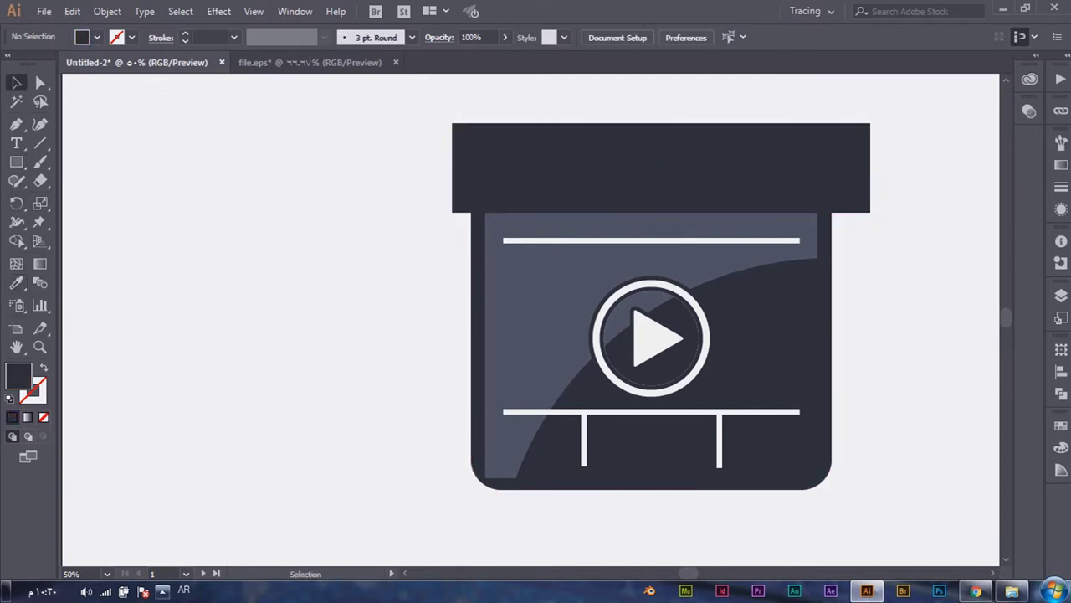
# Step: Draw a small upright rectangle at left and fill it #FFFFFF
pyautogui.click(16, 162)
pyautogui.moveTo(273, 149); pyautogui.dragTo(228, 242)
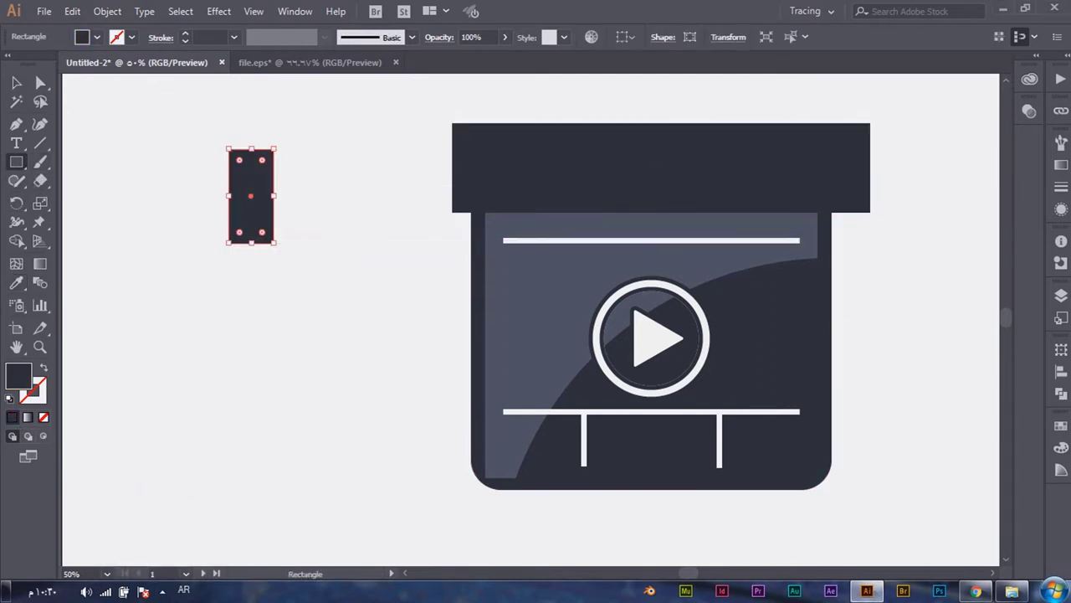
pyautogui.moveTo(272, 149); pyautogui.dragTo(235, 240)
pyautogui.moveTo(274, 149); pyautogui.dragTo(232, 246)
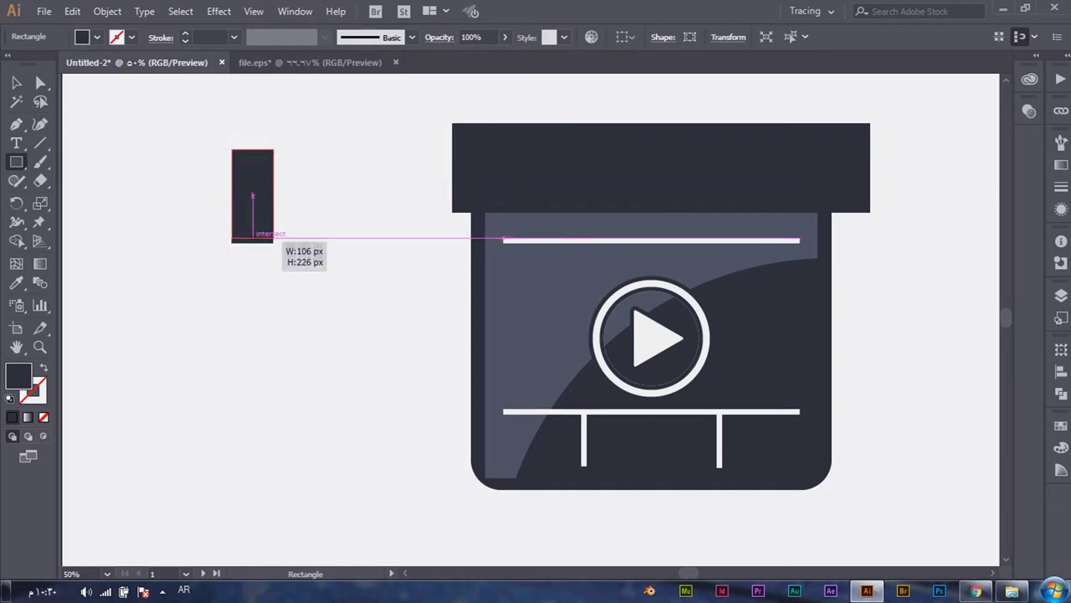
pyautogui.doubleClick(18, 374)
pyautogui.write('ffffff')
pyautogui.press('Return')
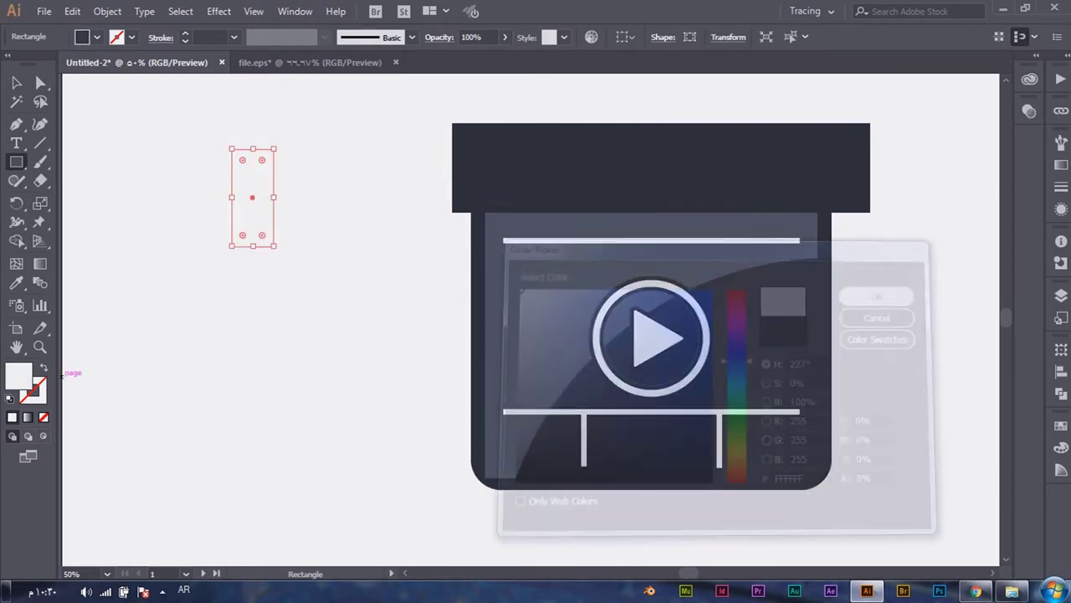
# Step: Rotate the white rectangle 45° and place two pieces as a chevron on the bar's left end
pyautogui.moveTo(278, 144); pyautogui.dragTo(289, 134)
pyautogui.moveTo(284, 196); pyautogui.dragTo(544, 142)
pyautogui.moveTo(646, 138); pyautogui.dragTo(596, 180)
pyautogui.hotkey('ctrl', 'z')
pyautogui.moveTo(536, 142)
pyautogui.mouseDown()
pyautogui.moveTo(485, 125)
pyautogui.moveTo(507, 161)
pyautogui.mouseUp()
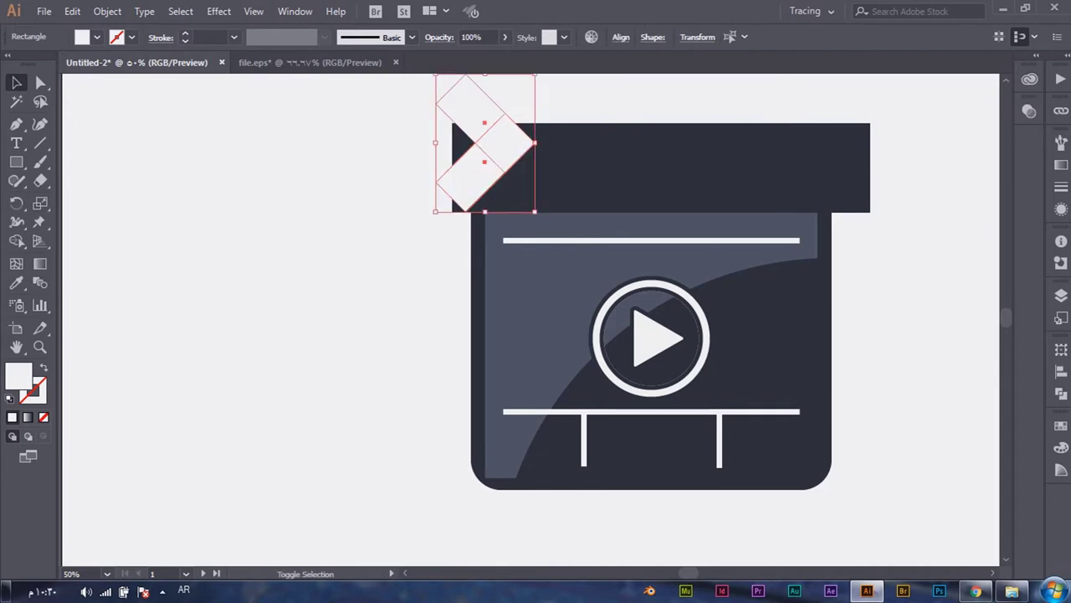
# Step: Merge the two white pieces into one chevron and drop it at the bar's right end
pyautogui.hotkey('shift', 'm')
pyautogui.moveTo(469, 104)
pyautogui.mouseDown()
pyautogui.moveTo(485, 172)
pyautogui.moveTo(866, 171)
pyautogui.moveTo(806, 175)
pyautogui.mouseUp()
pyautogui.press('v')
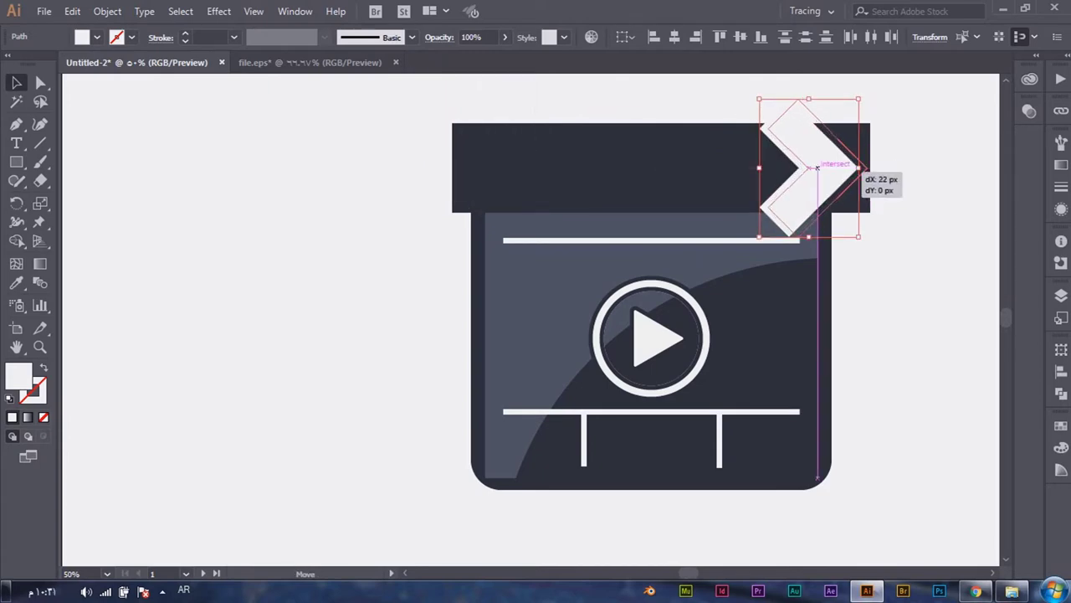
pyautogui.scroll(3, 858, 168)
pyautogui.moveTo(806, 176); pyautogui.dragTo(809, 175)
pyautogui.scroll(-2, 808, 175)
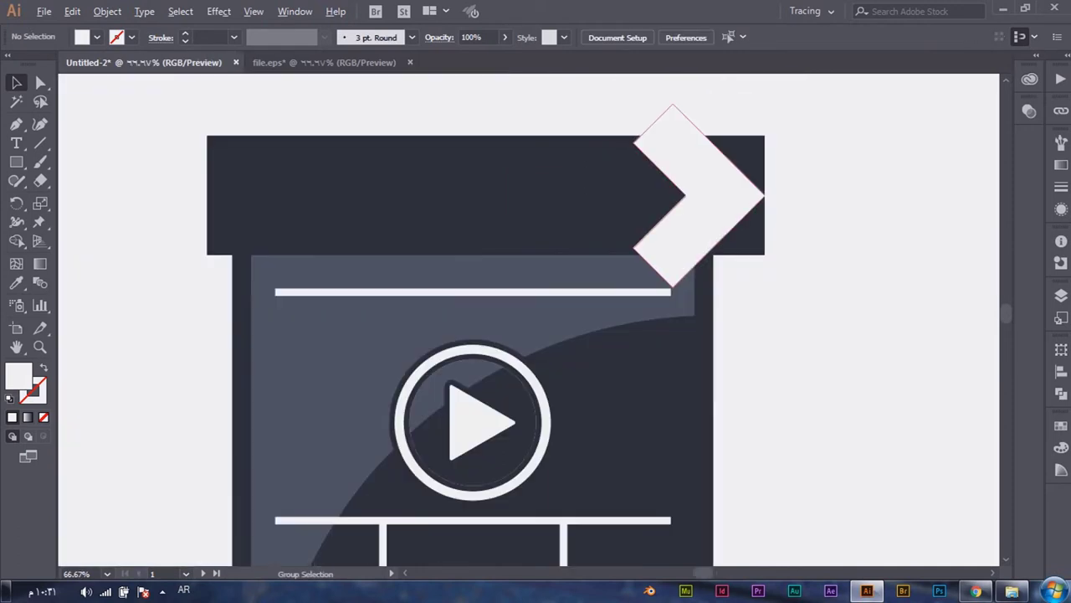
# Step: Move the chevron to the bar's left end and reduce it to one diagonal stripe
pyautogui.click(720, 193)
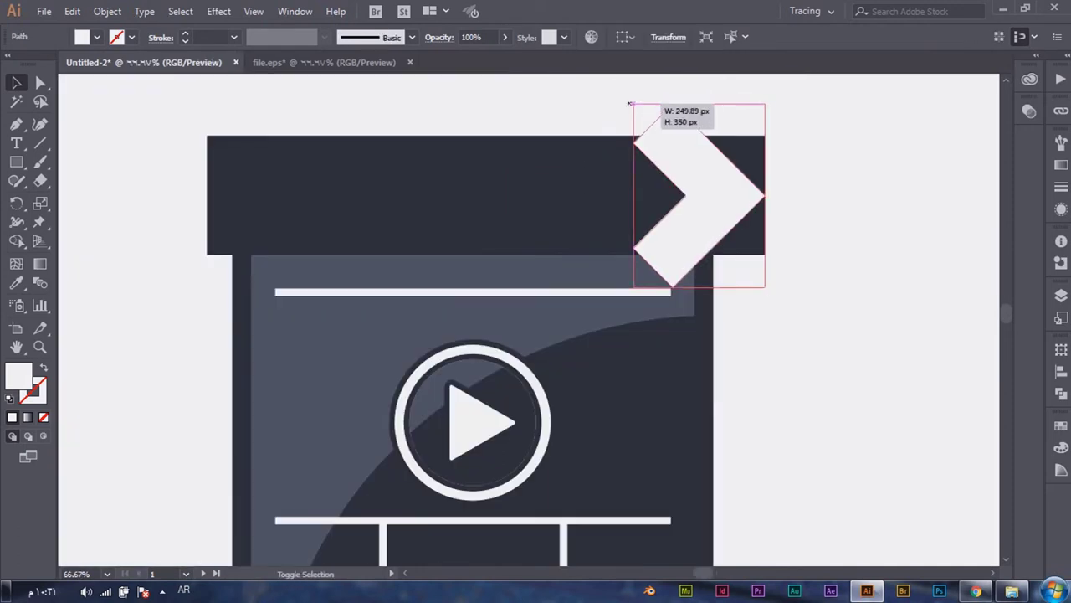
pyautogui.moveTo(629, 103); pyautogui.dragTo(182, 68)
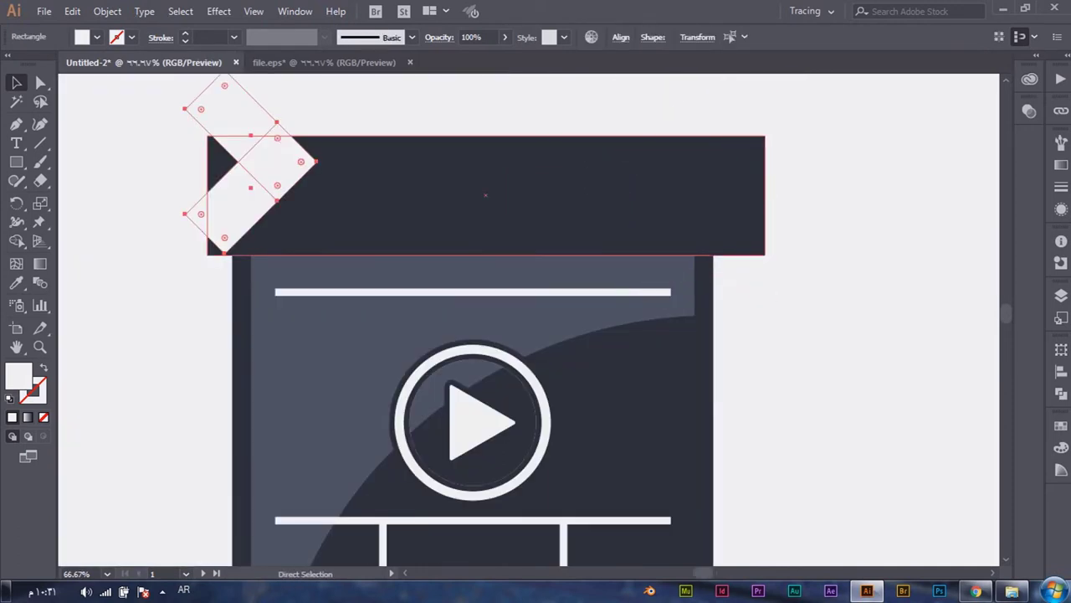
pyautogui.moveTo(251, 188); pyautogui.dragTo(251, 135)
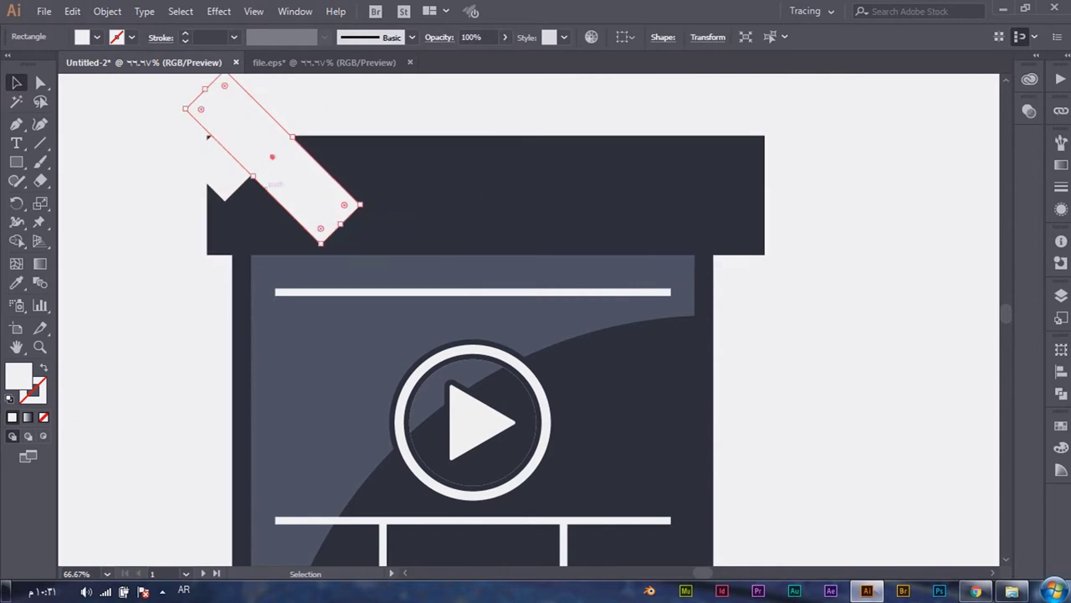
pyautogui.moveTo(251, 135); pyautogui.dragTo(272, 156)
pyautogui.click(272, 159)
pyautogui.keyDown('shift'); pyautogui.click(502, 192); pyautogui.keyUp('shift')
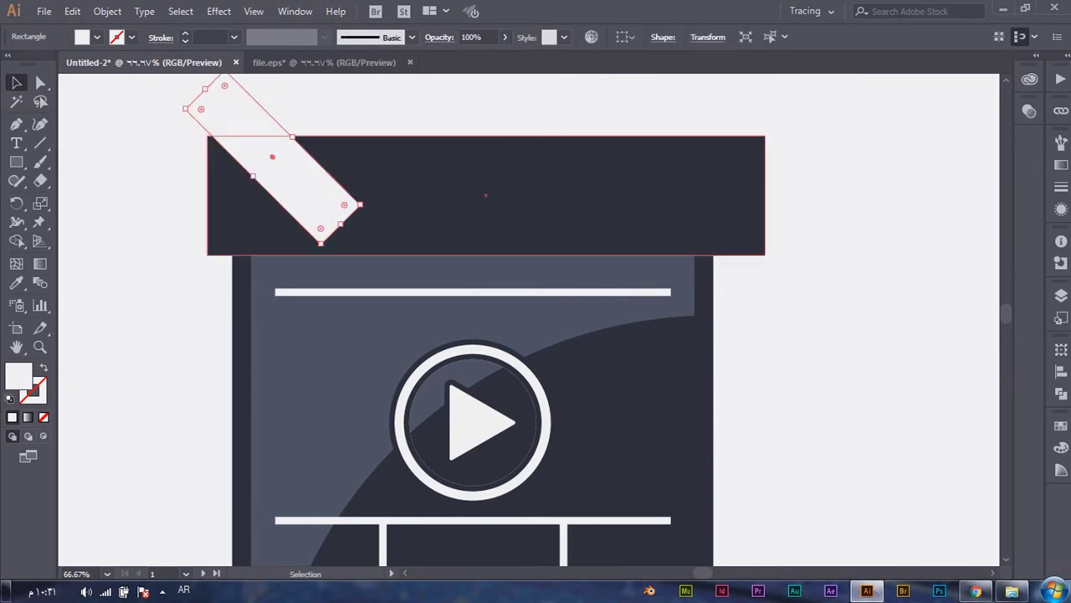
pyautogui.moveTo(272, 113); pyautogui.dragTo(277, 251)
# Step: Merge the stripes into a chevron and align its tip with the bar's right edge
pyautogui.keyDown('shift'); pyautogui.click(251, 125); pyautogui.keyUp('shift')
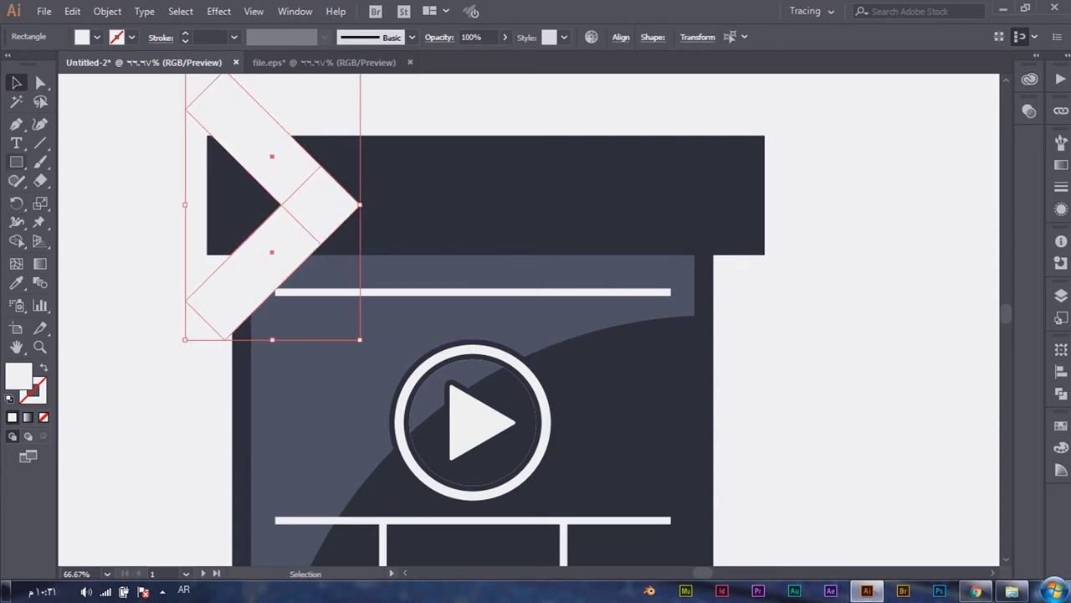
pyautogui.hotkey('shift', 'm')
pyautogui.moveTo(243, 117); pyautogui.dragTo(251, 285)
pyautogui.press('v')
pyautogui.moveTo(335, 193)
pyautogui.mouseDown()
pyautogui.moveTo(673, 188)
pyautogui.moveTo(640, 184)
pyautogui.mouseUp()
pyautogui.scroll(2, 636, 196)
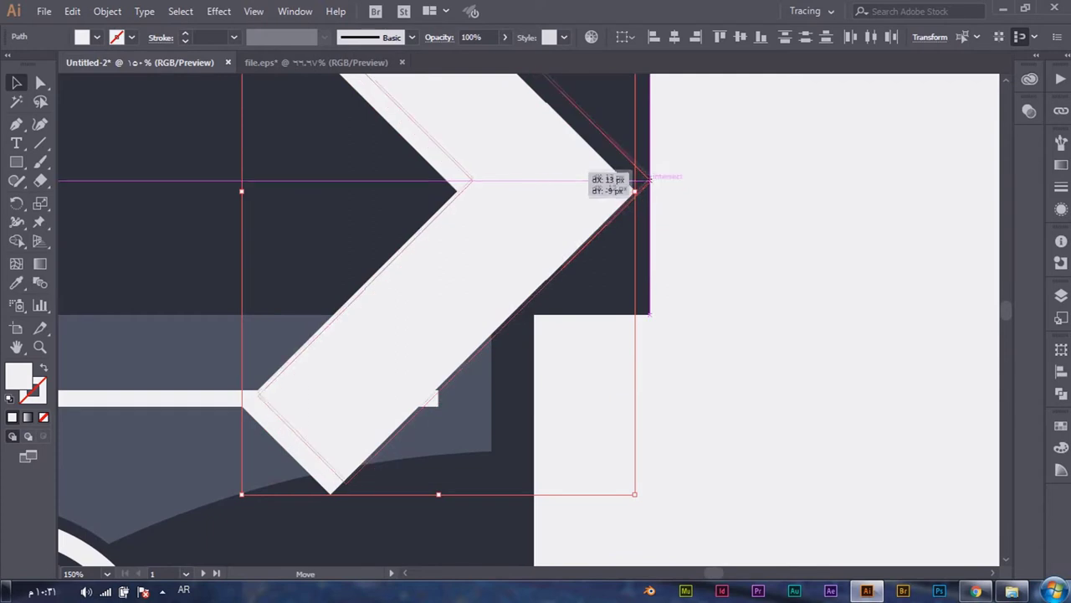
pyautogui.moveTo(646, 179); pyautogui.dragTo(644, 178)
# Step: Place two copies of the chevron further left along the bar
pyautogui.scroll(-2, 645, 177)
pyautogui.scroll(4, 644, 177)
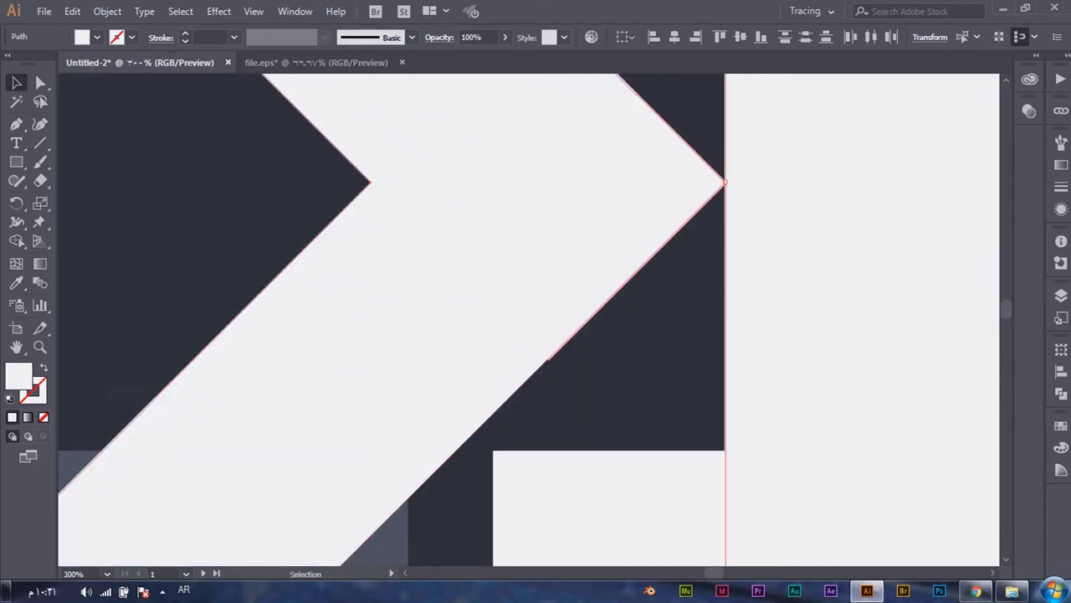
pyautogui.scroll(-4, 724, 181)
pyautogui.moveTo(640, 201); pyautogui.dragTo(487, 201)
pyautogui.press('Right')
pyautogui.press('Right')
pyautogui.press('Right')
pyautogui.moveTo(412, 202); pyautogui.dragTo(234, 201)
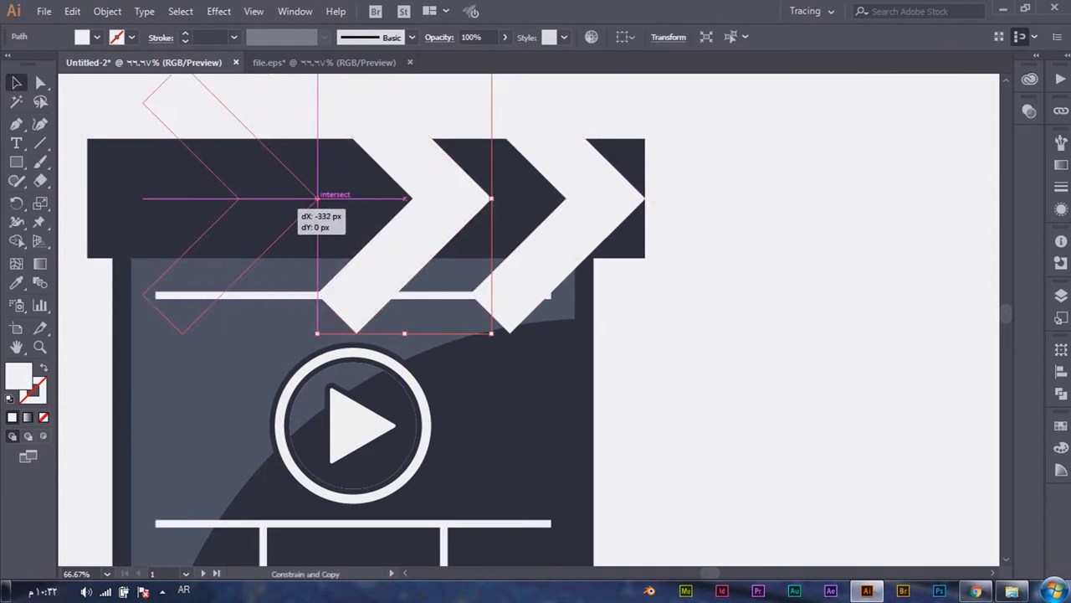
# Step: Add a fourth chevron copy at the left and shift the top bar slightly left
pyautogui.moveTo(228, 201); pyautogui.dragTo(251, 201)
pyautogui.moveTo(544, 167); pyautogui.dragTo(703, 167)
pyautogui.moveTo(469, 192); pyautogui.dragTo(297, 192)
pyautogui.keyDown('shift'); pyautogui.click(359, 199); pyautogui.keyUp('shift')
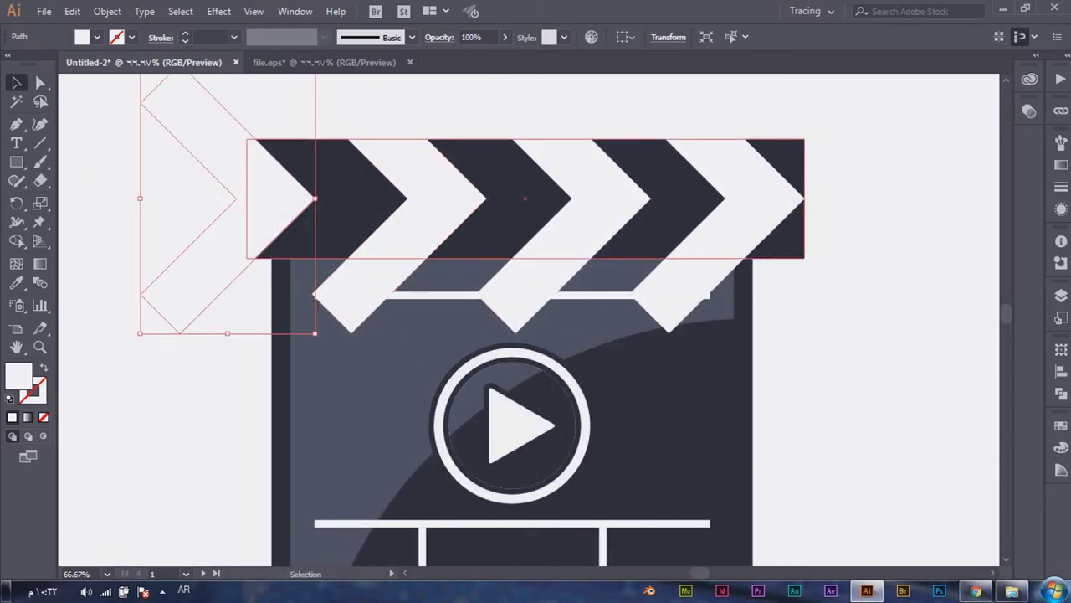
pyautogui.click(525, 198)
pyautogui.moveTo(525, 218); pyautogui.dragTo(515, 217)
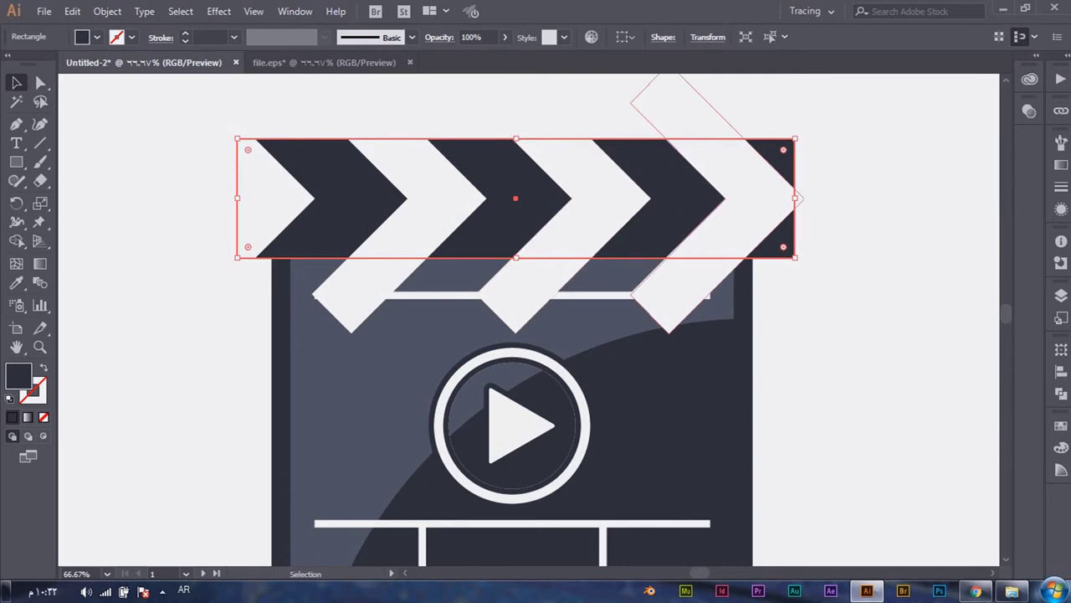
# Step: Inspect the rightmost chevron and the small triangle at its tip
pyautogui.click(787, 224)
pyautogui.click(805, 224)
pyautogui.click(785, 219)
pyautogui.scroll(2, 792, 205)
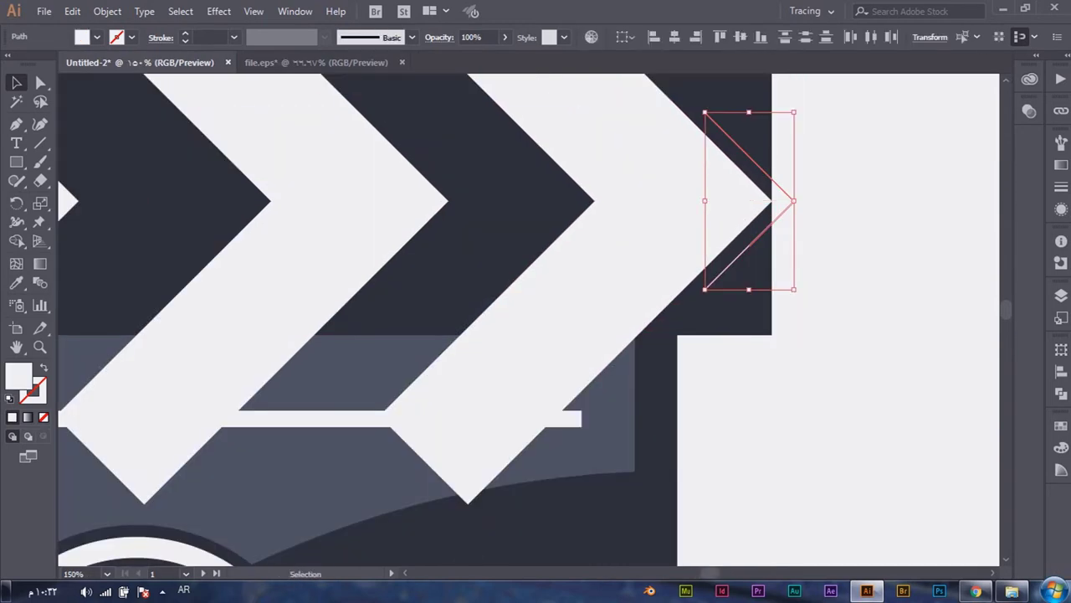
pyautogui.click(879, 251)
pyautogui.scroll(-2, 754, 209)
# Step: Check the four chevrons, then move the leftmost one to the bar's left end
pyautogui.click(779, 159)
pyautogui.keyDown('shift'); pyautogui.click(627, 159); pyautogui.keyUp('shift')
pyautogui.keyDown('shift'); pyautogui.click(469, 159); pyautogui.keyUp('shift')
pyautogui.keyDown('shift'); pyautogui.click(268, 168); pyautogui.keyUp('shift')
pyautogui.click(134, 436)
pyautogui.moveTo(352, 226)
pyautogui.mouseDown()
pyautogui.moveTo(392, 231)
pyautogui.moveTo(352, 228)
pyautogui.mouseUp()
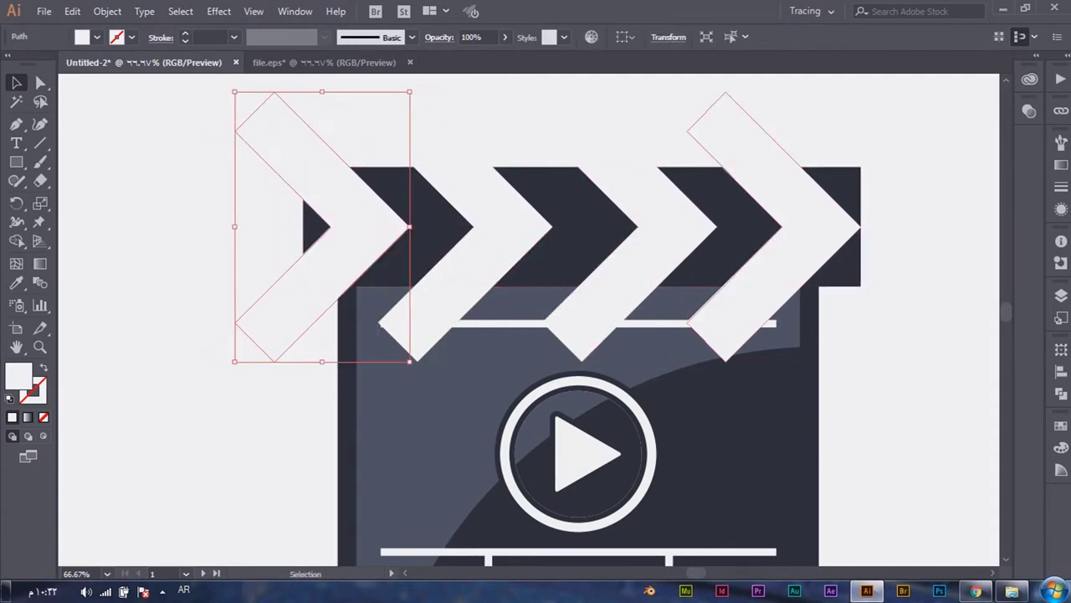
# Step: Distribute the four chevrons horizontally so they are evenly spaced
pyautogui.click(779, 159)
pyautogui.keyDown('shift'); pyautogui.click(628, 159); pyautogui.keyUp('shift')
pyautogui.keyDown('shift'); pyautogui.click(469, 159); pyautogui.keyUp('shift')
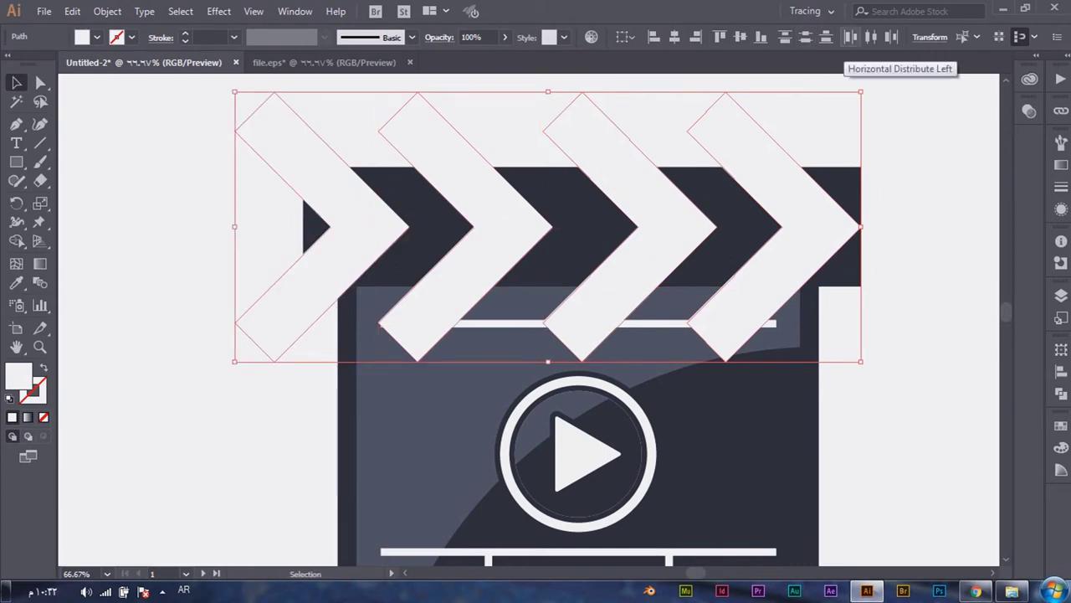
pyautogui.click(850, 37)
pyautogui.click(821, 125)
pyautogui.hotkey('ctrl', '-')
pyautogui.click(740, 248)
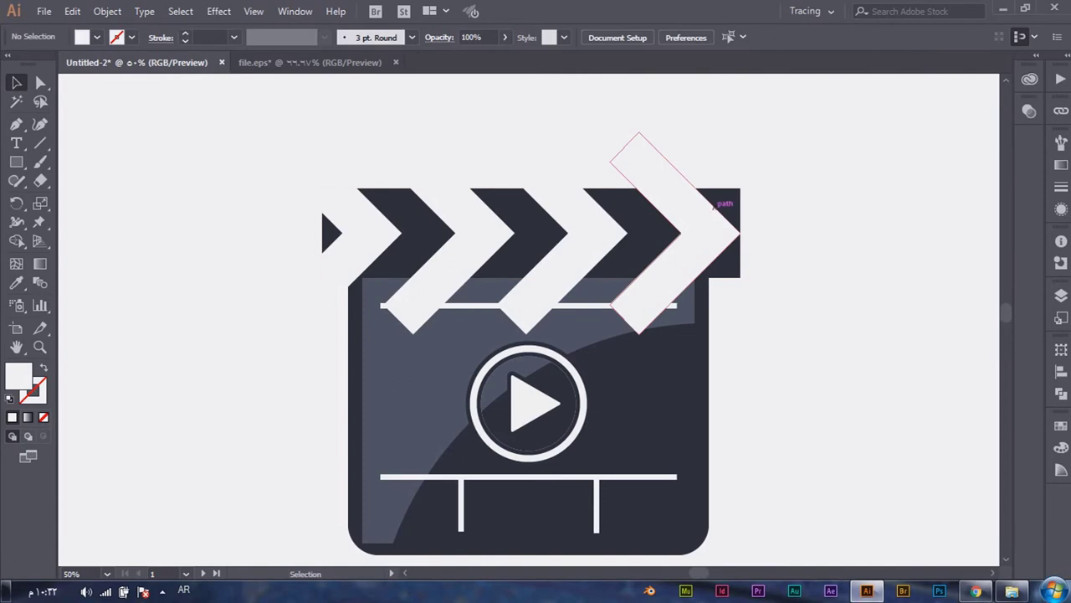
# Step: Show rulers, add a horizontal guide across the chevrons, and select chevrons with the bar
pyautogui.moveTo(271, 162); pyautogui.dragTo(794, 248)
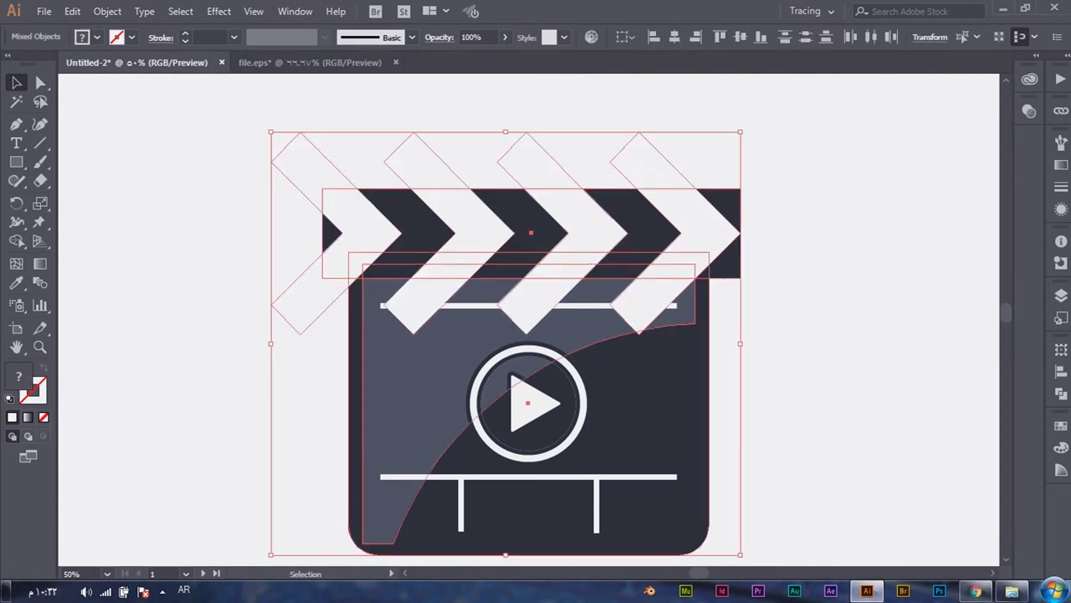
pyautogui.moveTo(270, 162); pyautogui.dragTo(794, 249)
pyautogui.hotkey('ctrl', 'r')
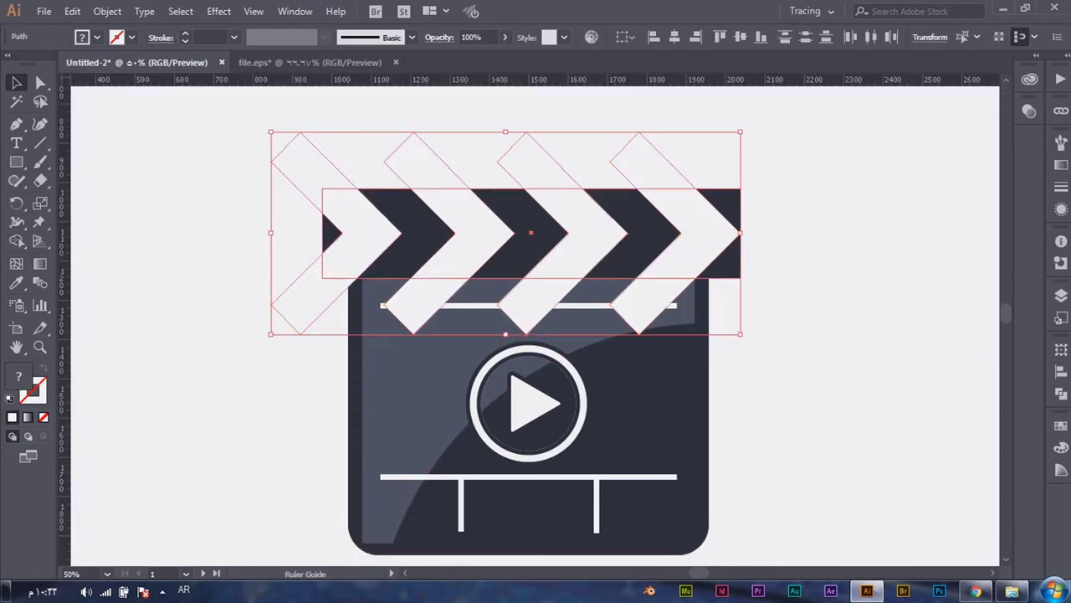
pyautogui.moveTo(535, 80); pyautogui.dragTo(536, 234)
pyautogui.moveTo(795, 153)
pyautogui.mouseDown()
pyautogui.moveTo(557, 218)
pyautogui.moveTo(296, 247)
pyautogui.mouseUp()
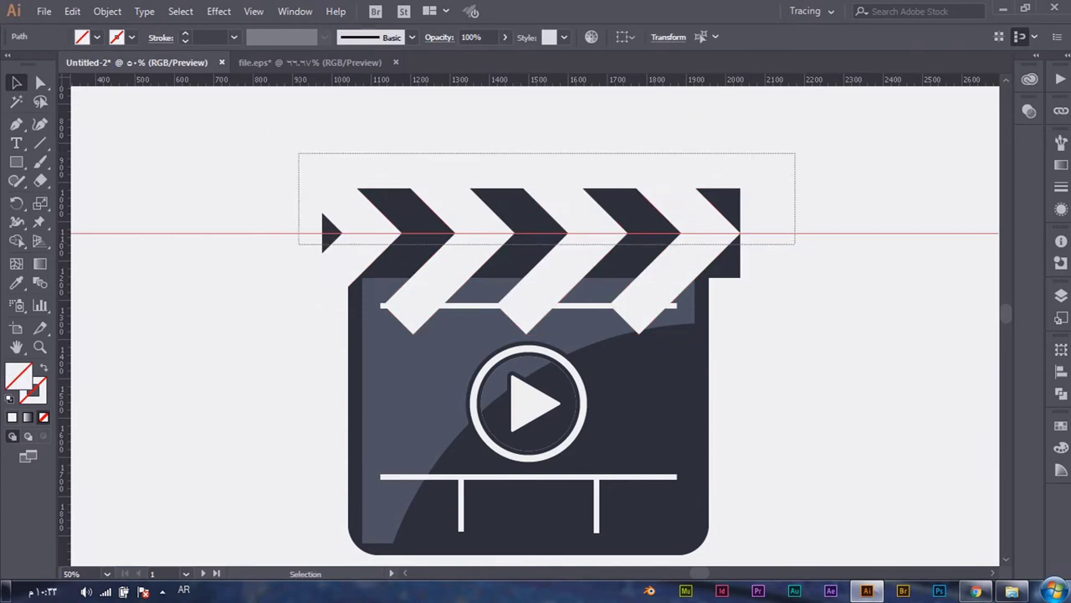
# Step: Divide the chevrons and bar with Pathfinder and ungroup the pieces
pyautogui.click(1060, 392)
pyautogui.click(879, 420)
pyautogui.rightClick(680, 222)
pyautogui.click(789, 354)
pyautogui.click(837, 210)
# Step: Delete the three stray white pieces below the bar
pyautogui.click(653, 318)
pyautogui.press('Delete')
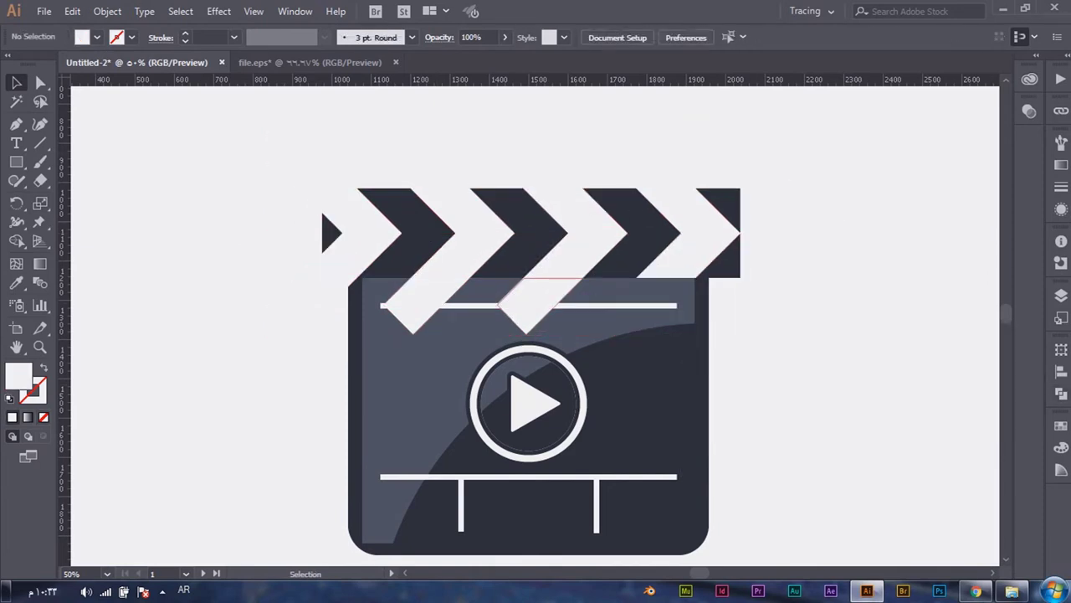
pyautogui.click(527, 319)
pyautogui.press('Delete')
pyautogui.moveTo(413, 318); pyautogui.dragTo(301, 319)
pyautogui.press('Delete')
# Step: Delete the white pieces and thin strip above the bar, undoing one extra deletion
pyautogui.moveTo(711, 117); pyautogui.dragTo(260, 151)
pyautogui.press('Delete')
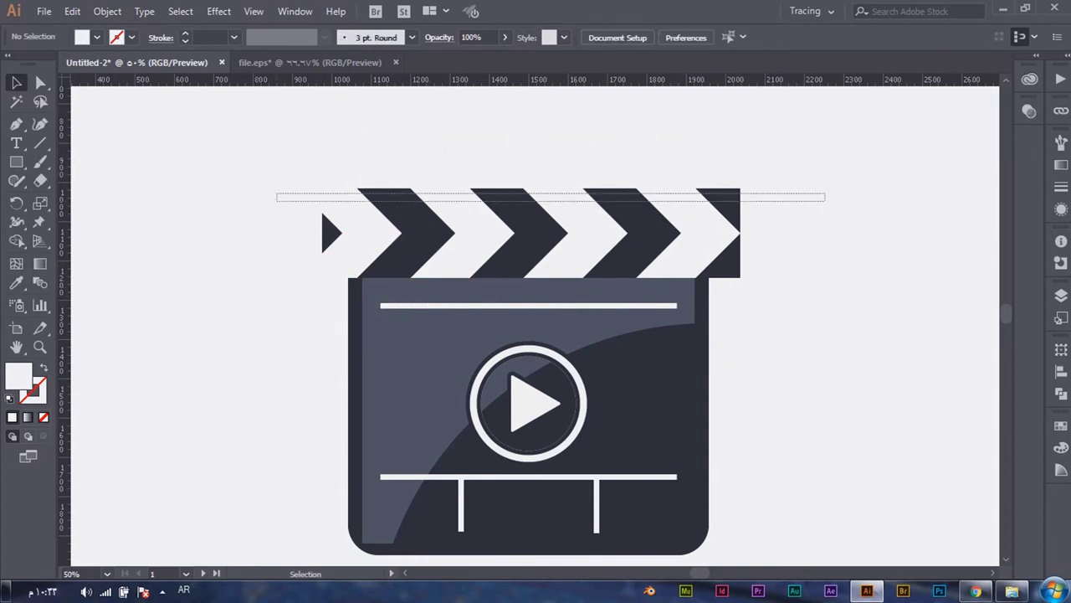
pyautogui.moveTo(824, 192); pyautogui.dragTo(276, 201)
pyautogui.press('Delete')
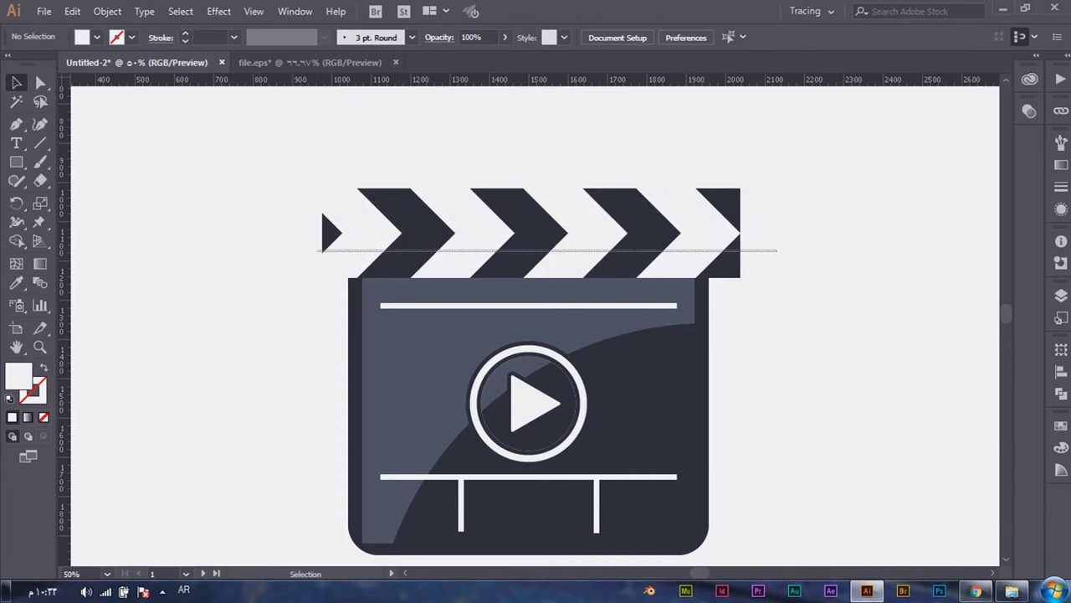
pyautogui.moveTo(779, 255); pyautogui.dragTo(318, 251)
pyautogui.press('v')
pyautogui.hotkey('ctrl', 'z')
# Step: Clear the selection and pan to make room left of the clapper
pyautogui.moveTo(750, 183)
pyautogui.mouseDown()
pyautogui.moveTo(760, 168)
pyautogui.moveTo(741, 172)
pyautogui.moveTo(750, 184)
pyautogui.mouseUp()
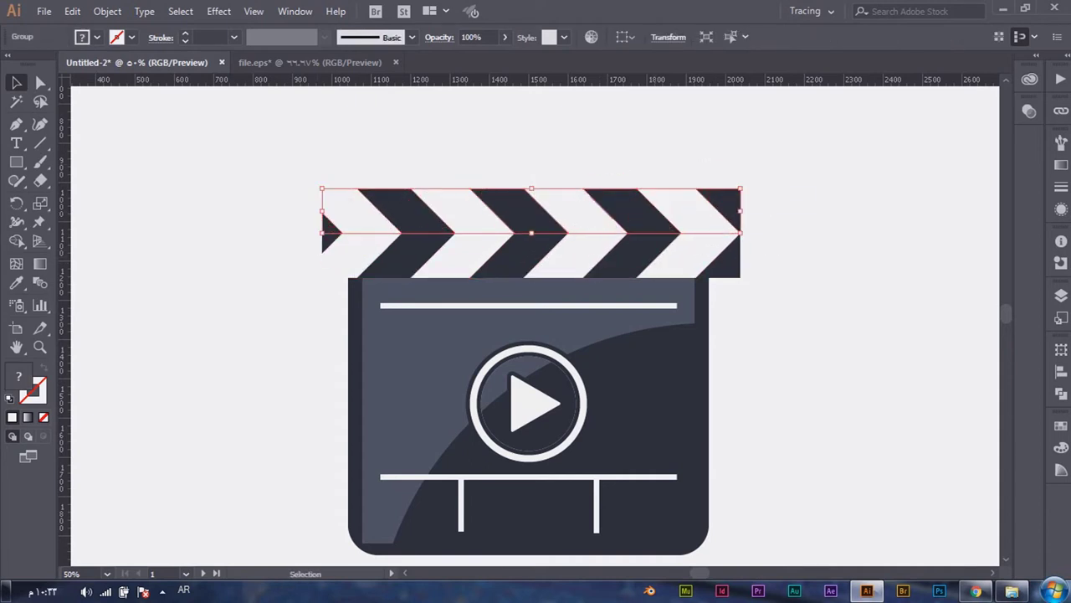
pyautogui.hotkey('ctrl', 'shift', 'a')
pyautogui.press('m')
pyautogui.moveTo(527, 402); pyautogui.dragTo(660, 390)
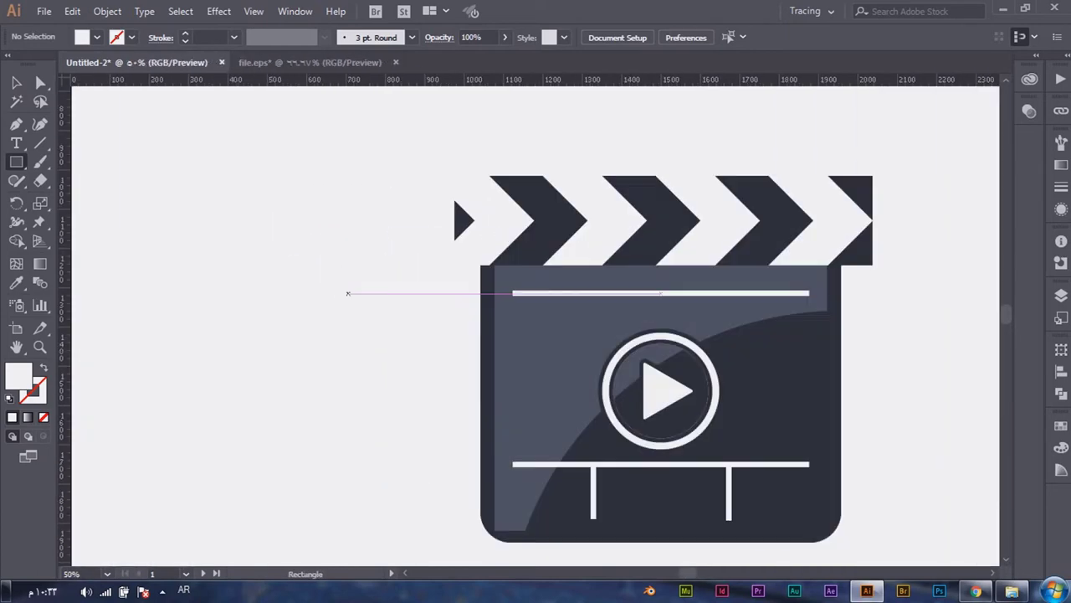
# Step: Draw a square, resize it to about 228 × 228 px, and place it left of the clapper
pyautogui.moveTo(361, 225); pyautogui.dragTo(308, 277)
pyautogui.moveTo(361, 224); pyautogui.dragTo(514, 210)
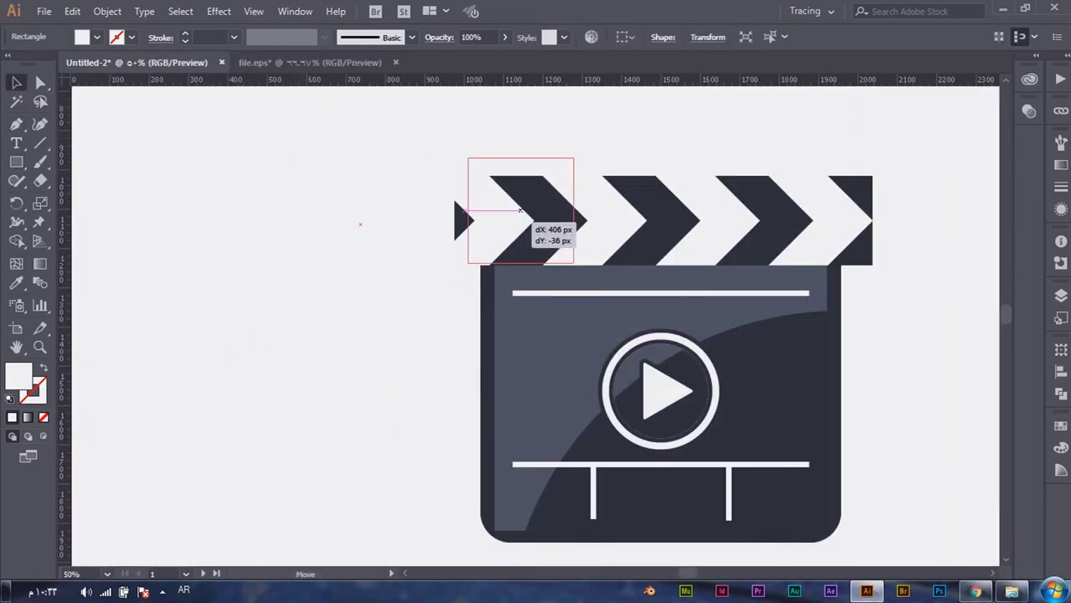
pyautogui.scroll(2, 506, 209)
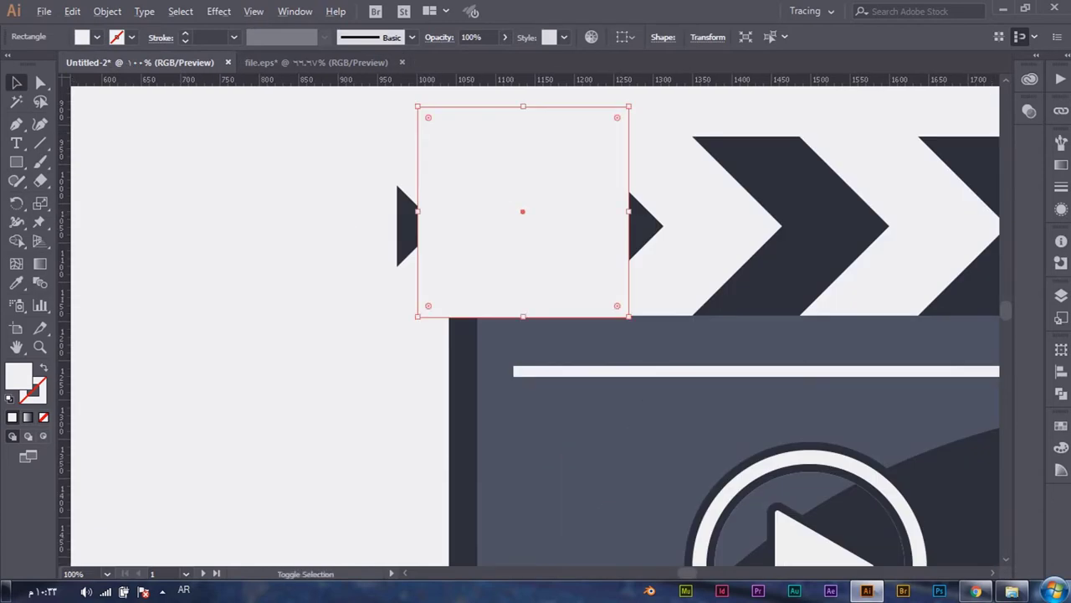
pyautogui.moveTo(630, 316); pyautogui.dragTo(610, 299)
pyautogui.moveTo(524, 191); pyautogui.dragTo(524, 210)
pyautogui.moveTo(524, 148); pyautogui.dragTo(524, 135)
pyautogui.moveTo(610, 315); pyautogui.dragTo(607, 312)
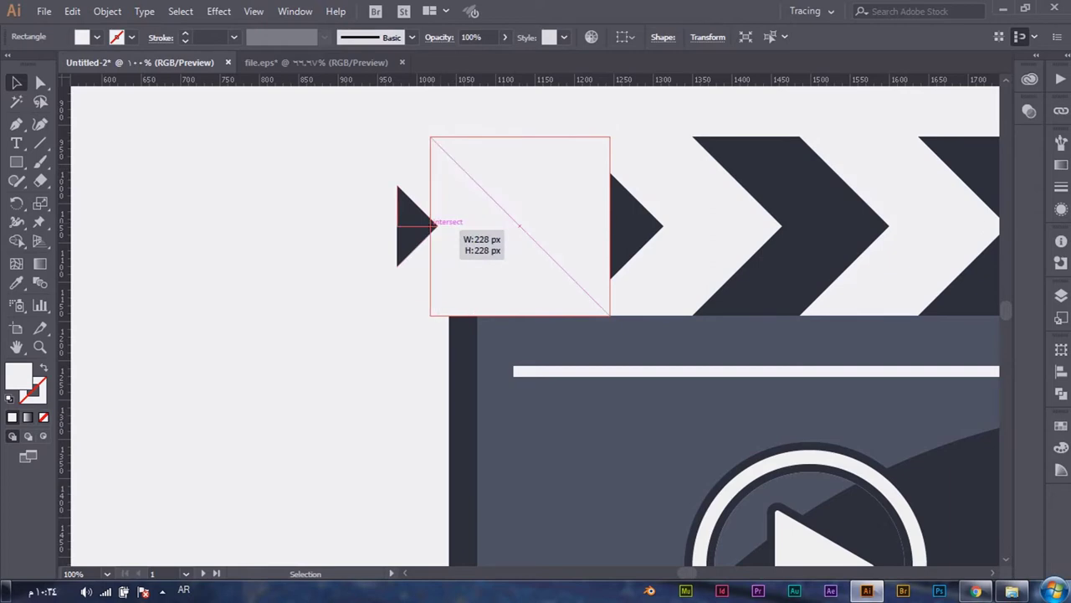
pyautogui.moveTo(520, 226); pyautogui.dragTo(177, 226)
# Step: Fill the square with the stripes' dark navy and draw a corner-to-corner diagonal across it
pyautogui.press('i')
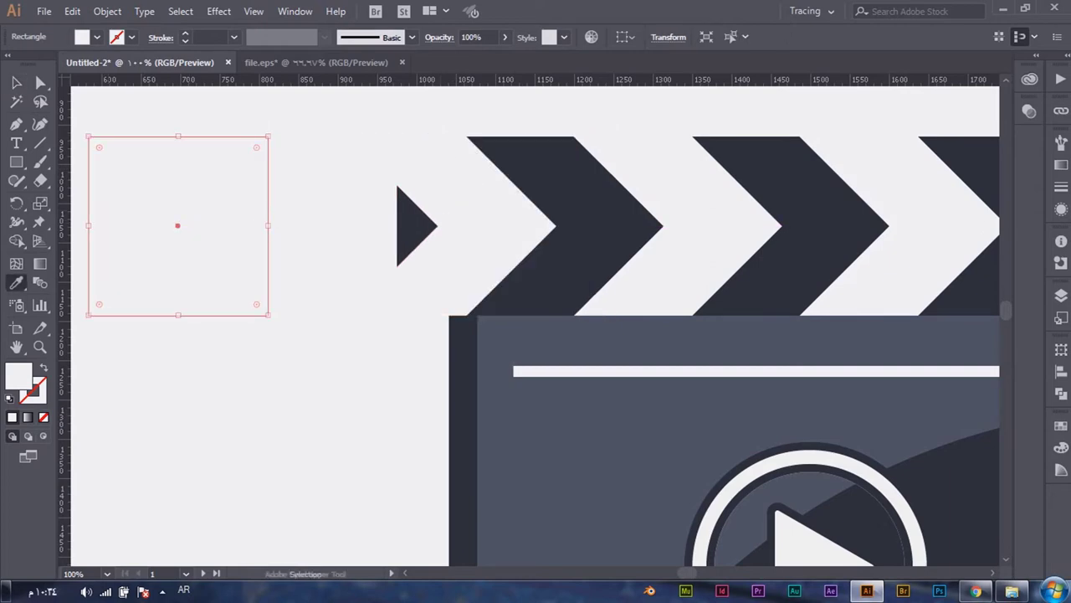
pyautogui.click(669, 276)
pyautogui.press('v')
pyautogui.moveTo(502, 335); pyautogui.dragTo(648, 364)
pyautogui.press('\\')
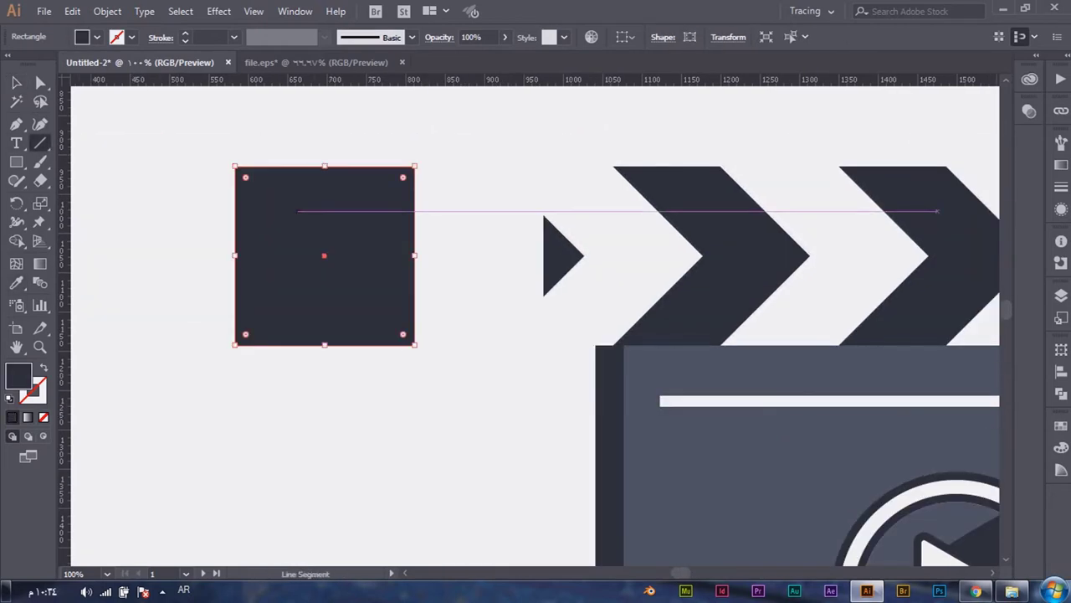
pyautogui.scroll(3, 260, 233)
pyautogui.moveTo(573, 460); pyautogui.dragTo(179, 181)
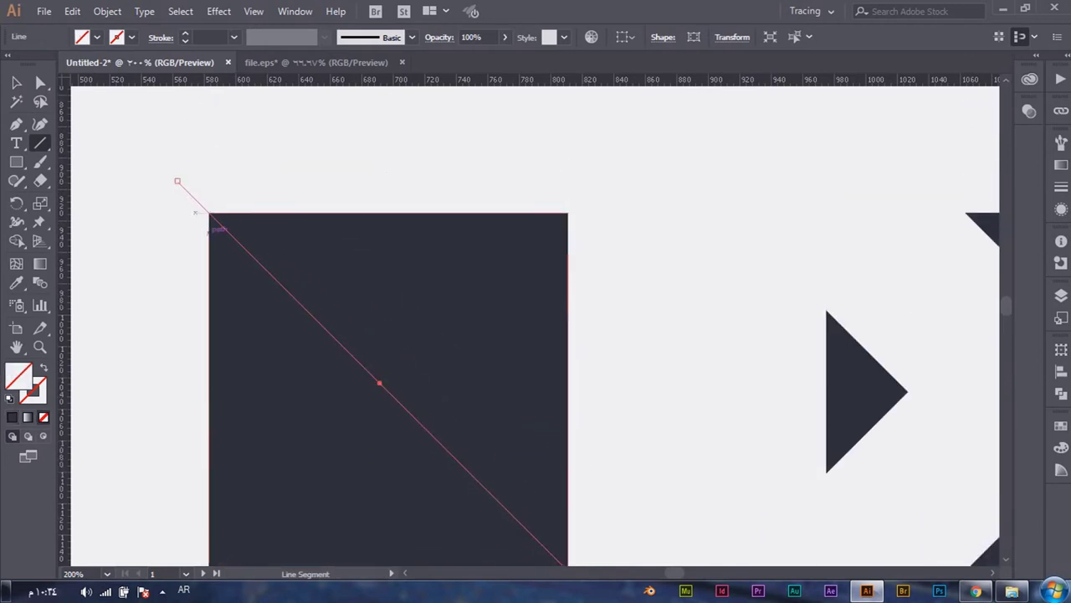
pyautogui.scroll(-2, 179, 181)
# Step: Divide the square along the diagonal, ungroup, and delete the upper-right triangle
pyautogui.press('v')
pyautogui.click(1061, 393)
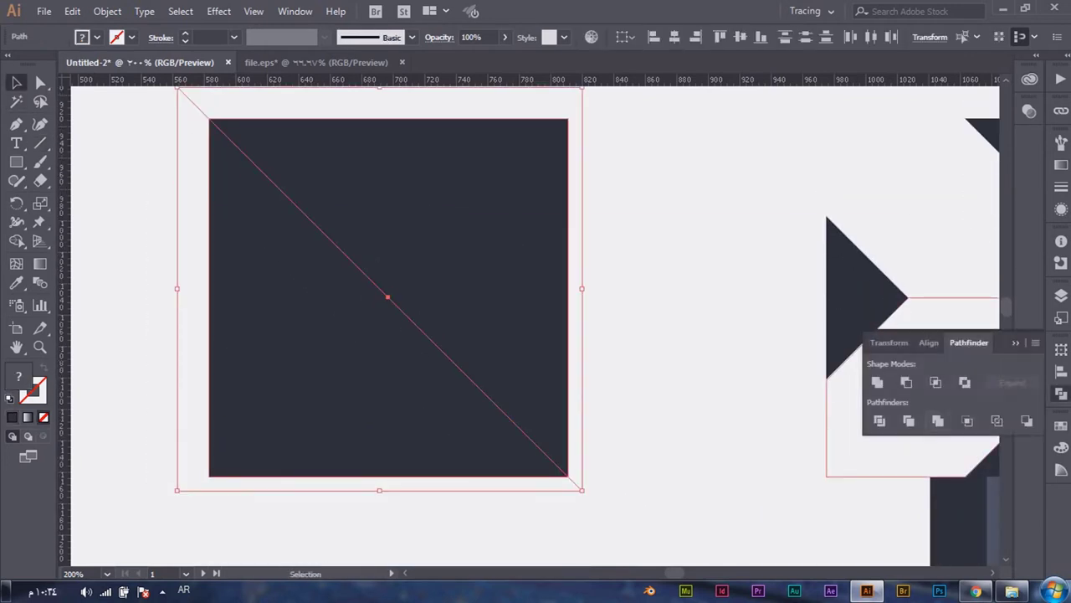
pyautogui.click(879, 420)
pyautogui.rightClick(495, 288)
pyautogui.click(527, 419)
pyautogui.press('Delete')
pyautogui.press('a')
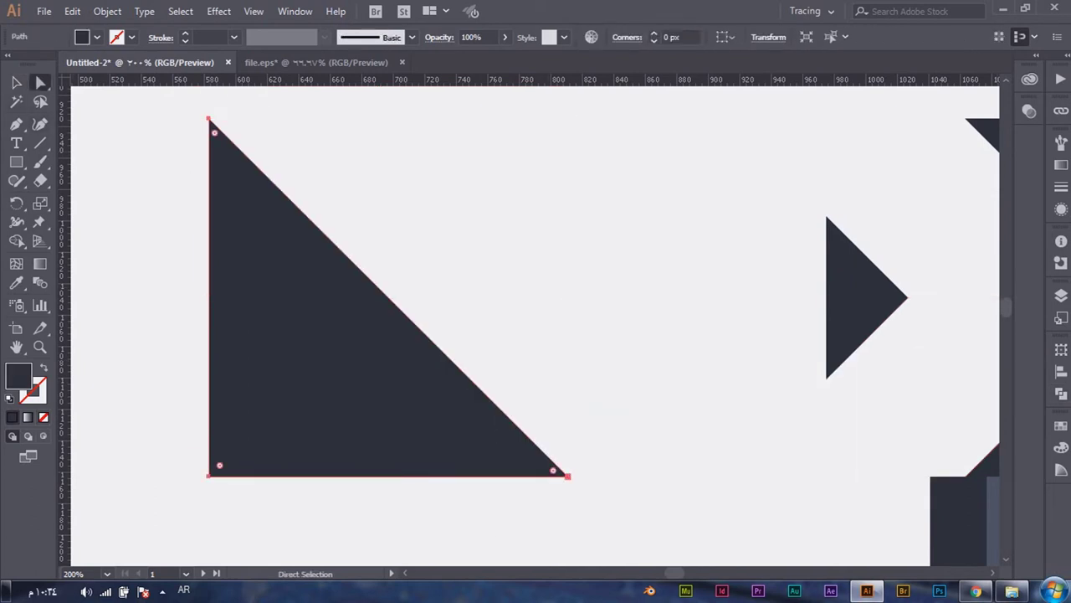
# Step: Round the triangle's three corners, move it over the bar's left end, and enlarge it slightly
pyautogui.moveTo(521, 457); pyautogui.dragTo(518, 455)
pyautogui.moveTo(229, 455); pyautogui.dragTo(230, 454)
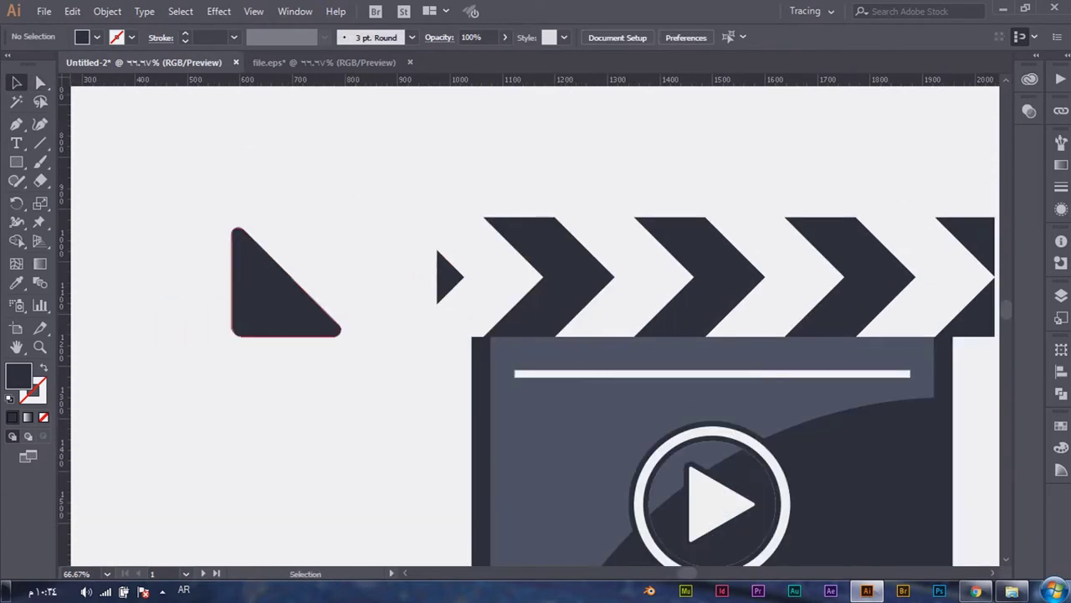
pyautogui.moveTo(286, 281); pyautogui.dragTo(489, 280)
pyautogui.moveTo(508, 235); pyautogui.dragTo(508, 219)
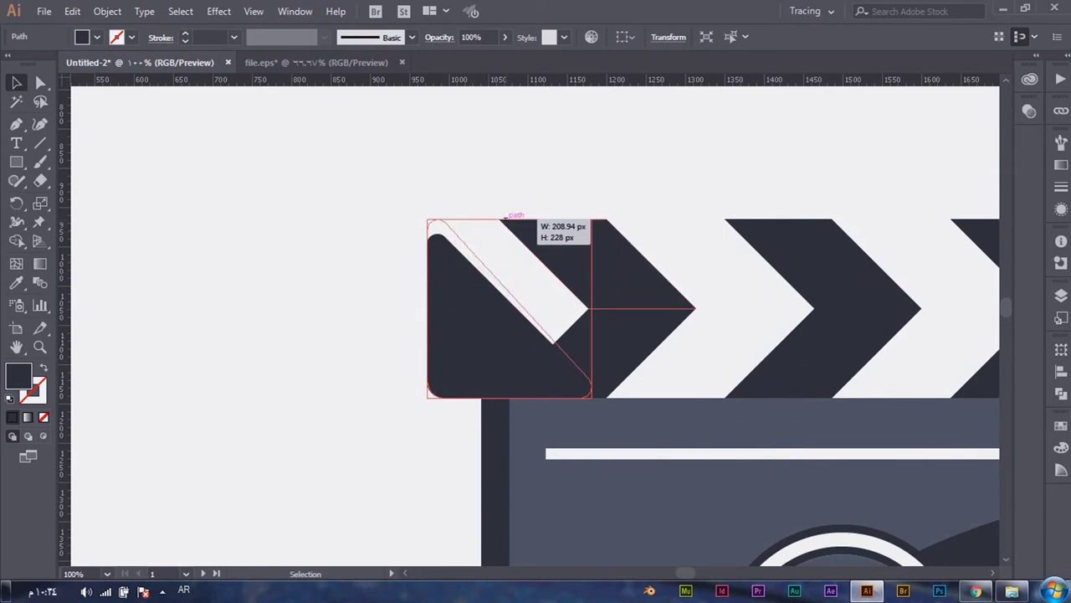
pyautogui.moveTo(592, 219); pyautogui.dragTo(601, 210)
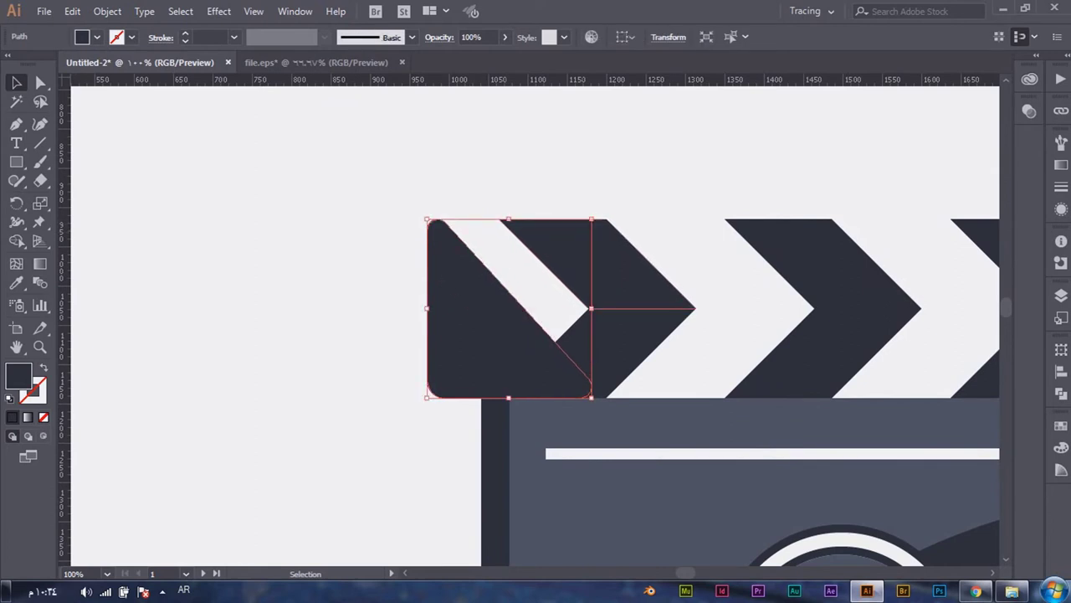
# Step: Recentre the view and select the striped top bar group
pyautogui.moveTo(535, 345); pyautogui.dragTo(438, 399)
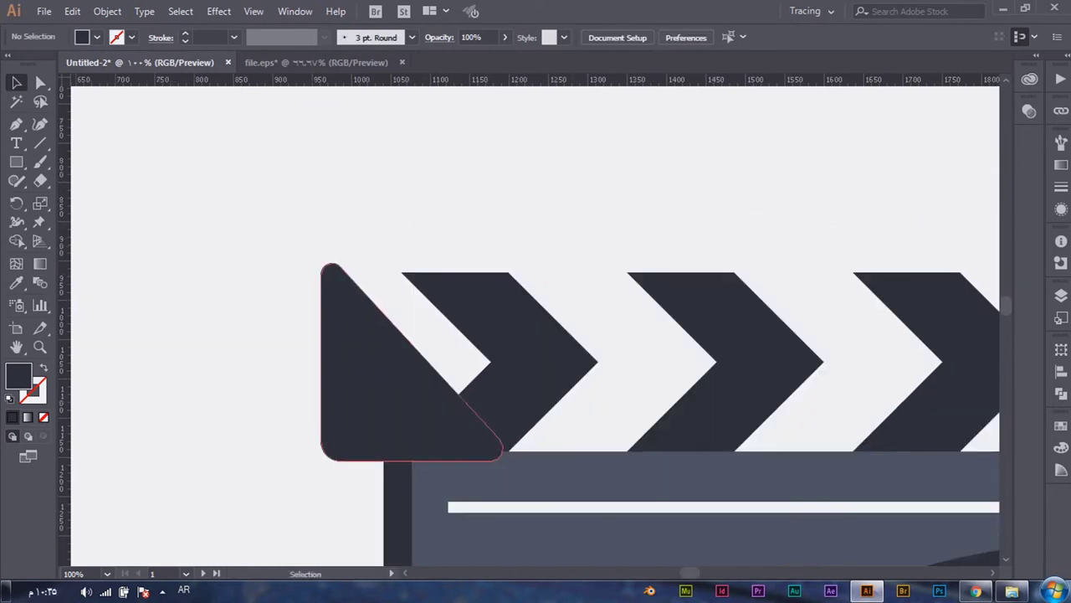
pyautogui.click(438, 399)
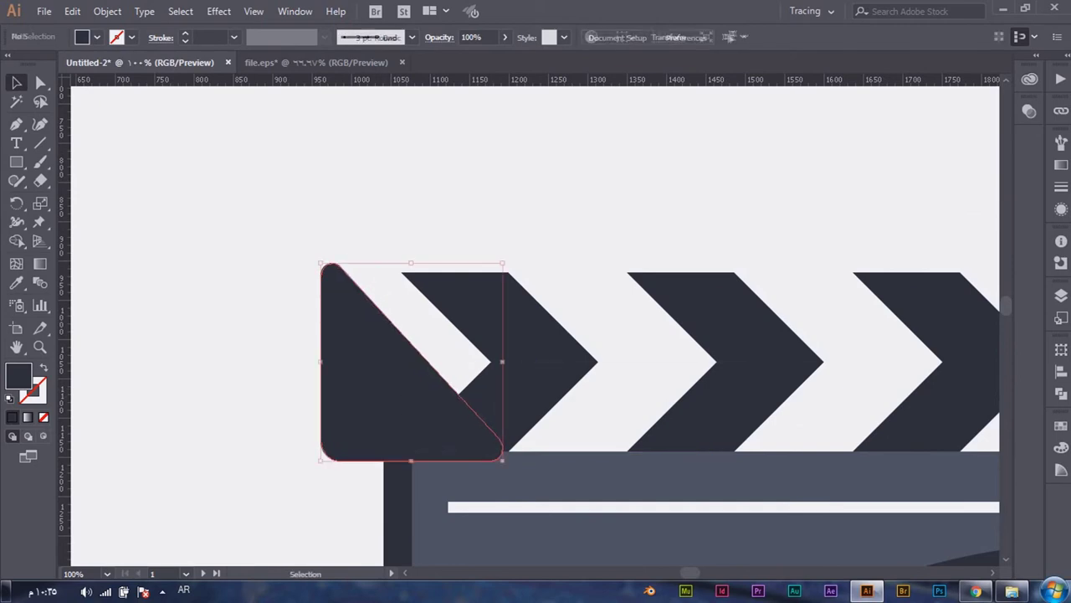
pyautogui.click(929, 359)
pyautogui.hotkey('ctrl', '-')
pyautogui.hotkey('ctrl', '-')
# Step: Rotate a copy of the striped bar about 21° upward around its left corner
pyautogui.moveTo(790, 306); pyautogui.dragTo(760, 287)
pyautogui.hotkey('ctrl', '+')
pyautogui.moveTo(519, 351); pyautogui.dragTo(515, 301)
pyautogui.press('a')
pyautogui.hotkey('ctrl', 'z')
pyautogui.hotkey('ctrl', 'z')
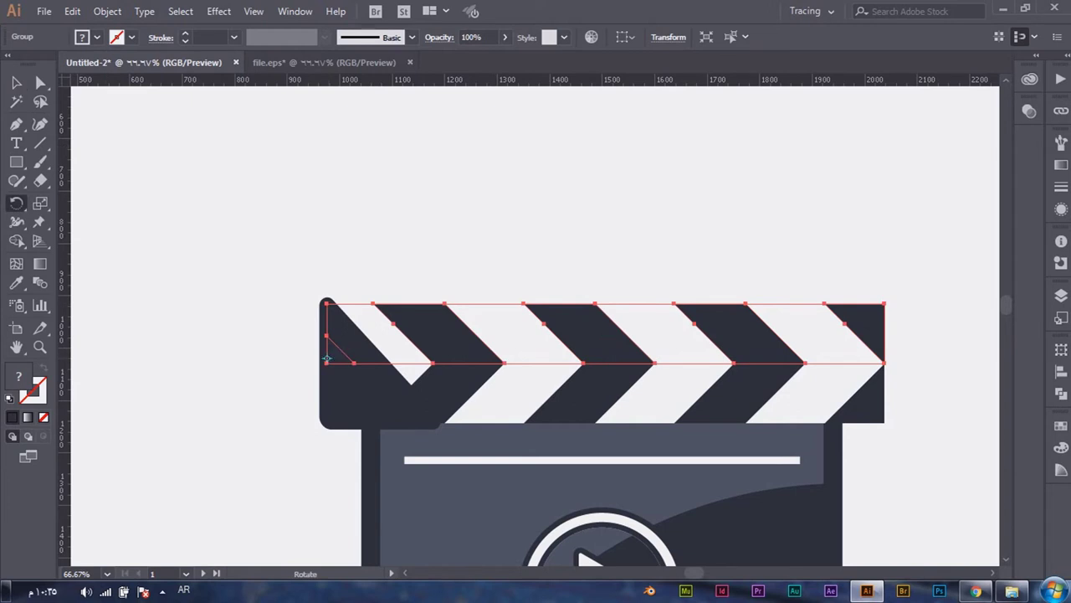
pyautogui.moveTo(885, 303); pyautogui.dragTo(749, 169)
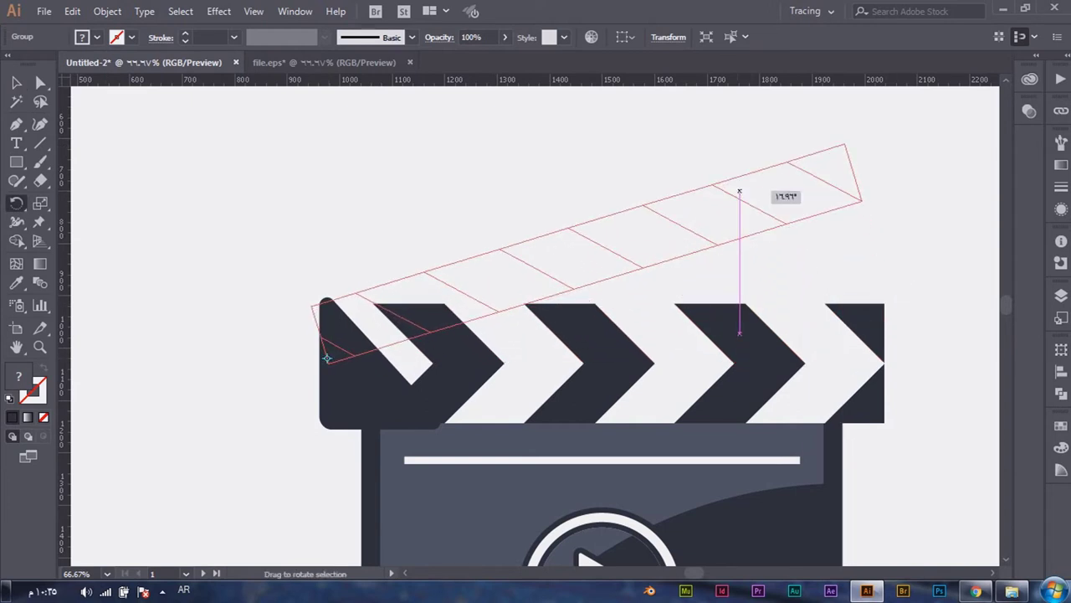
pyautogui.moveTo(749, 172); pyautogui.dragTo(683, 184)
pyautogui.press('v')
pyautogui.moveTo(327, 358); pyautogui.dragTo(340, 360)
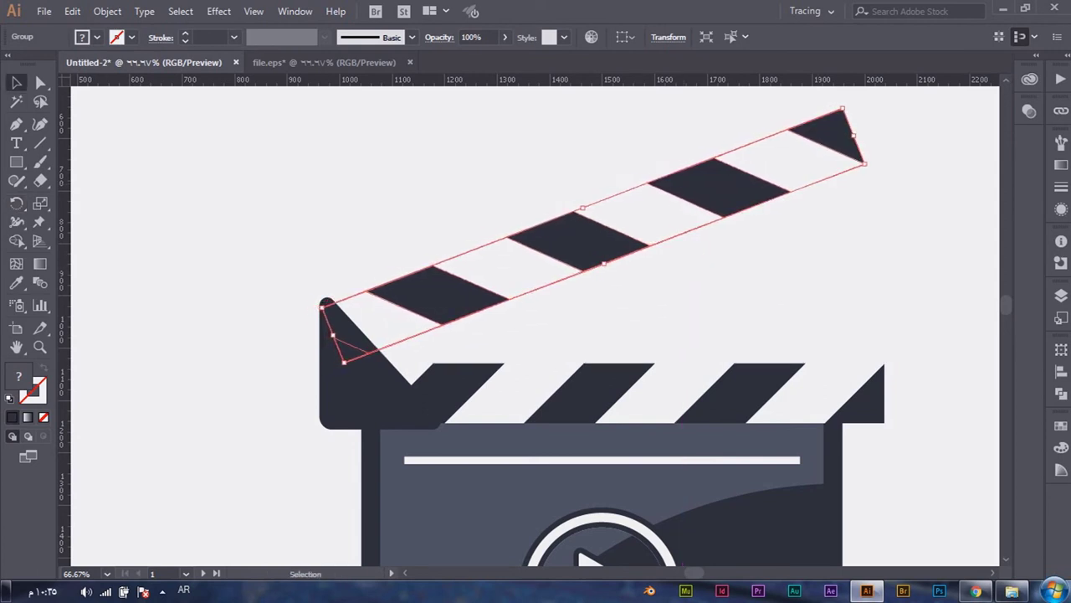
# Step: Enlarge the left dark corner piece and shift it slightly up and right
pyautogui.click(356, 281)
pyautogui.click(346, 298)
pyautogui.moveTo(441, 298); pyautogui.dragTo(450, 287)
pyautogui.moveTo(385, 393); pyautogui.dragTo(364, 368)
pyautogui.click(351, 335)
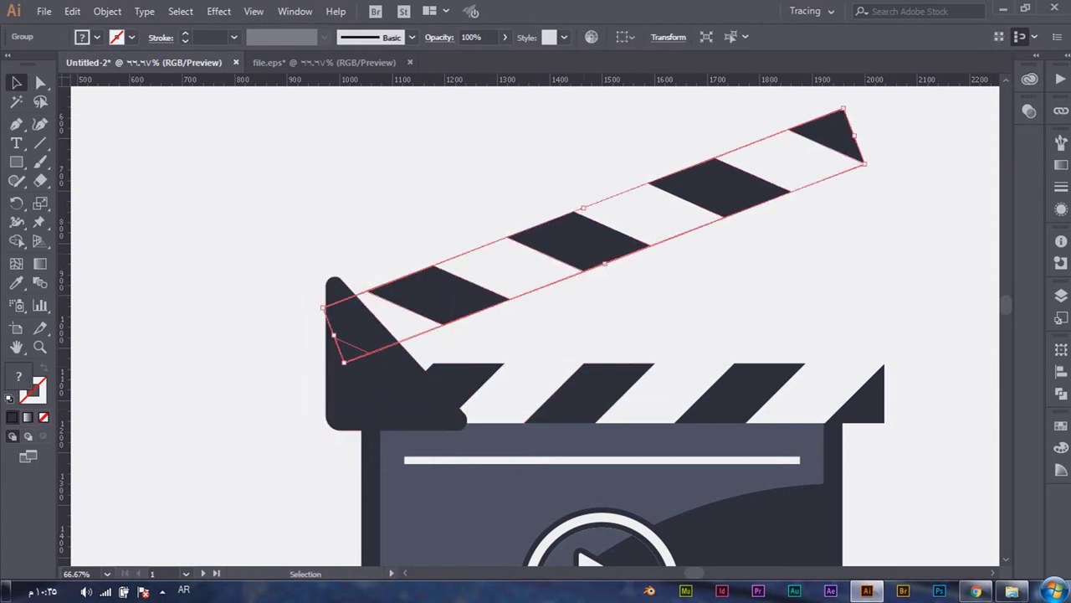
# Step: Nudge the lower striped bar to the corner and the tilted bar slightly left
pyautogui.hotkey('shift', 'Right')
pyautogui.hotkey('shift', 'Left')
pyautogui.hotkey('shift', 'Left')
pyautogui.hotkey('shift', 'Left')
pyautogui.hotkey('shift', 'Left')
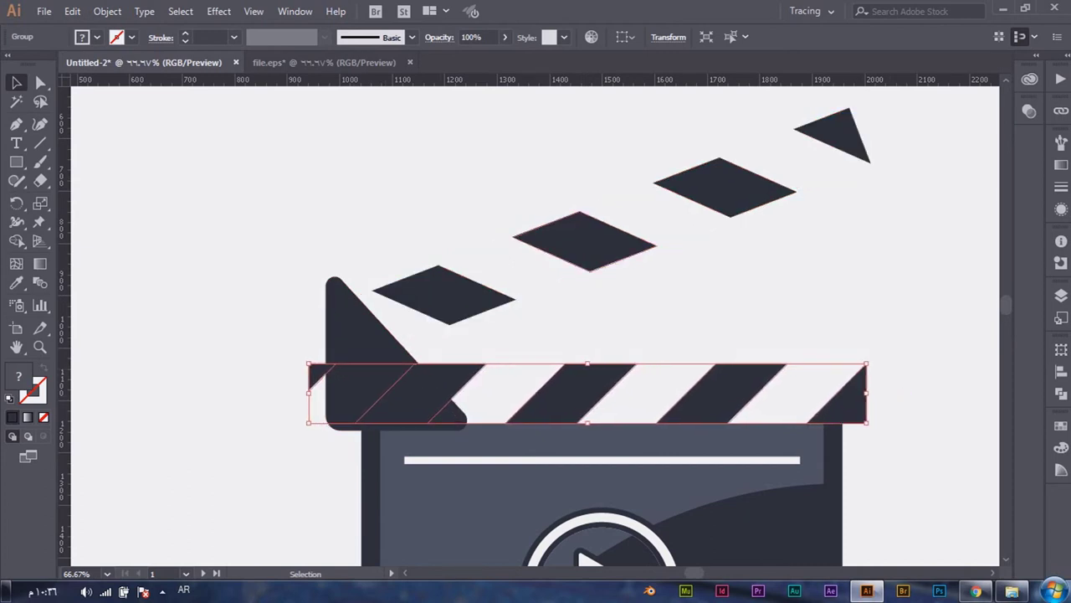
pyautogui.press('Left')
pyautogui.press('Left')
pyautogui.press('Left')
pyautogui.press('Left')
pyautogui.press('Left')
pyautogui.press('Left')
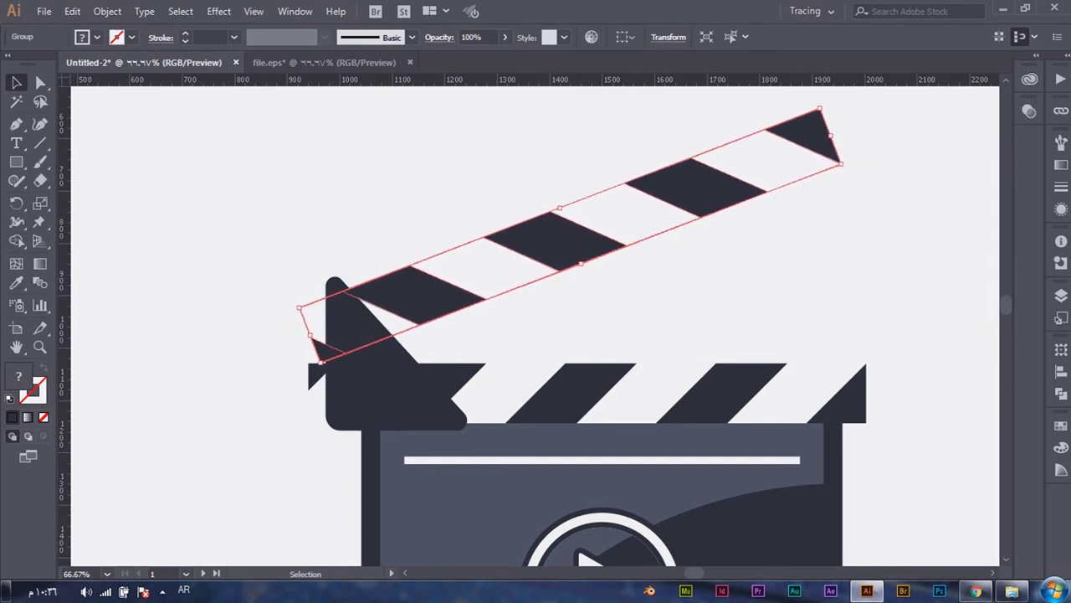
pyautogui.press('Delete')
pyautogui.hotkey('ctrl', 'z')
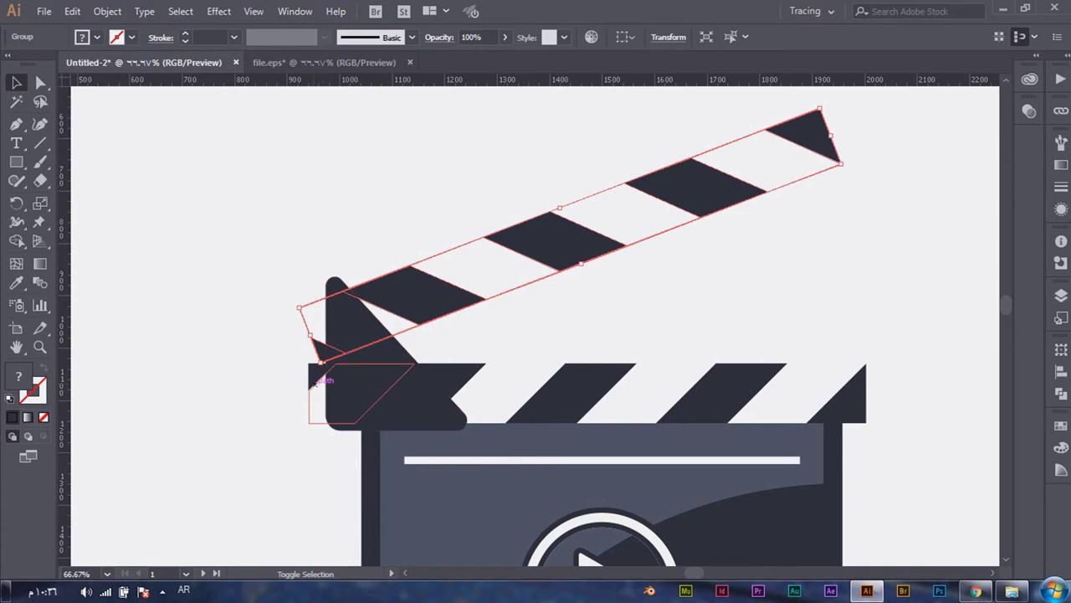
# Step: Try the Shape Builder on the overlap, then select the left corner triangle on its own
pyautogui.click(17, 241)
pyautogui.click(17, 82)
pyautogui.click(209, 251)
pyautogui.click(368, 368)
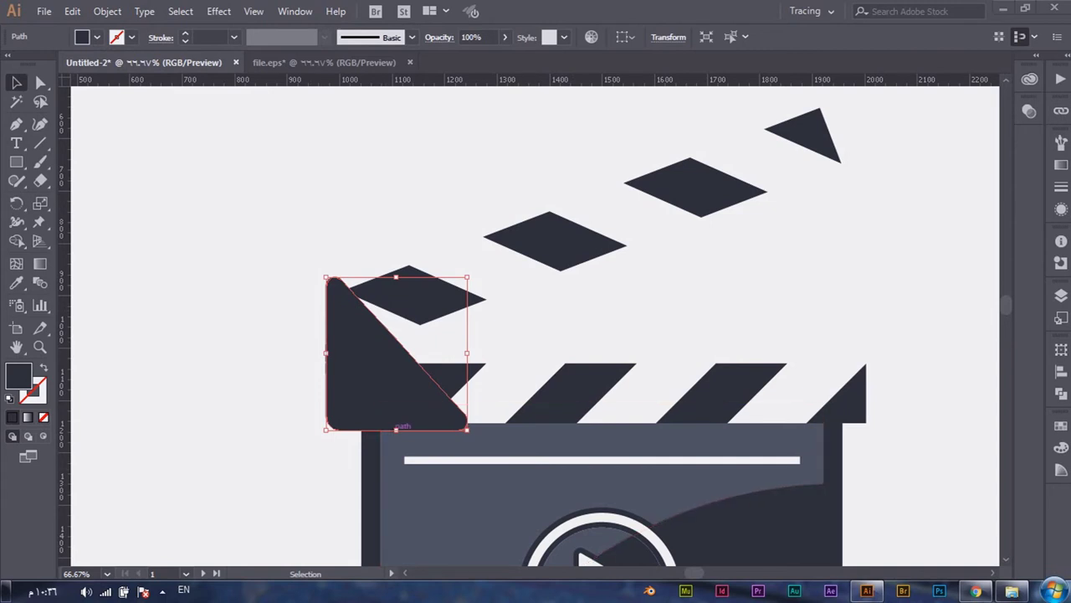
pyautogui.hotkey('ctrl', 'shift', 'a')
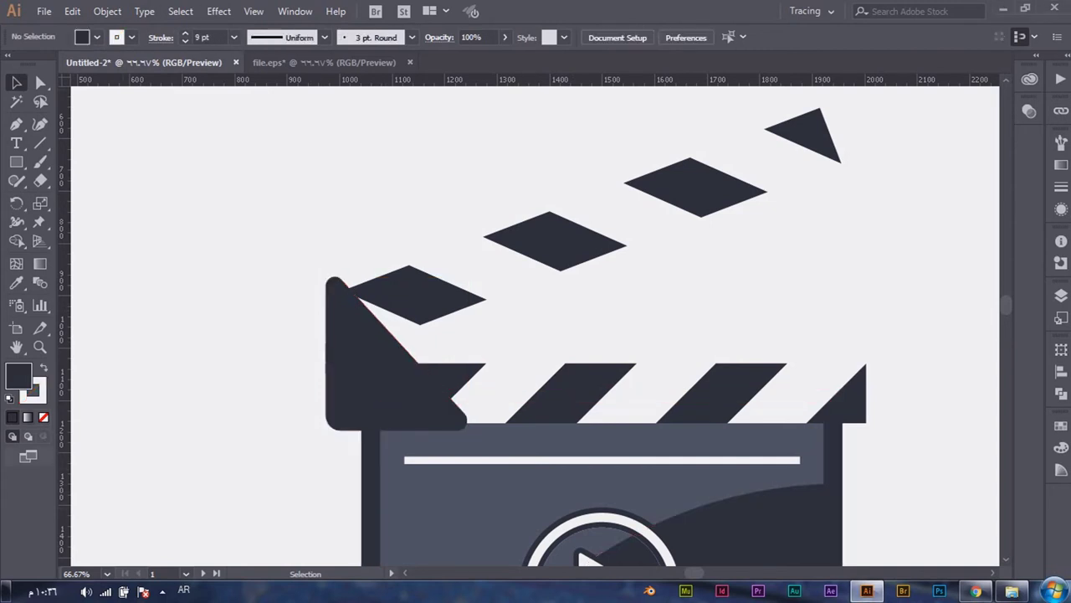
# Step: Recolour the corner triangle with the board's lighter grey using the Eyedropper
pyautogui.doubleClick(32, 389)
pyautogui.press('Escape')
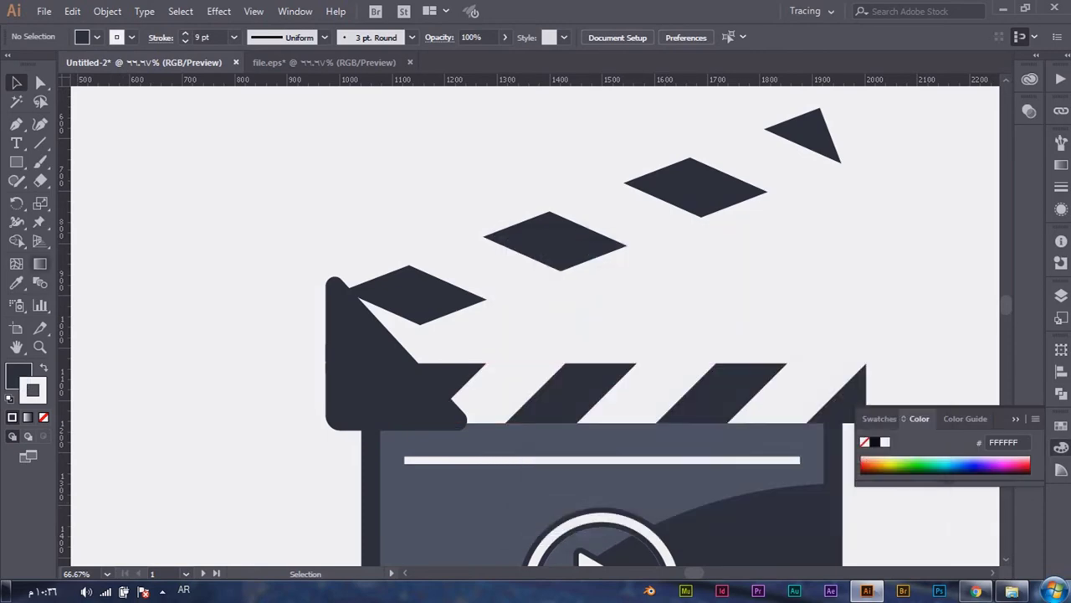
pyautogui.press('i')
pyautogui.click(43, 368)
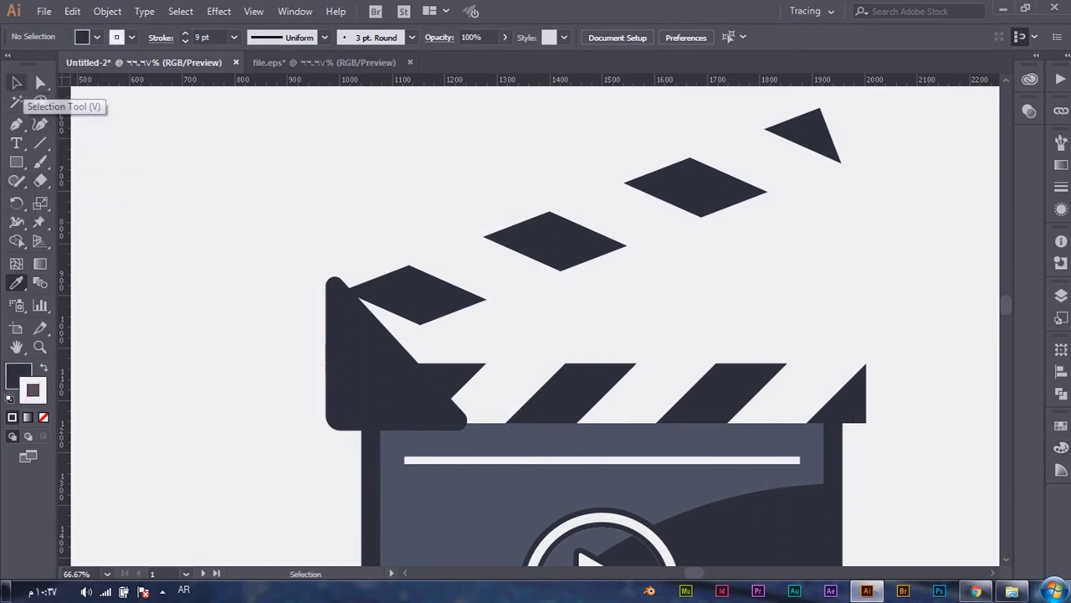
pyautogui.click(369, 368)
pyautogui.press('i')
pyautogui.click(452, 502)
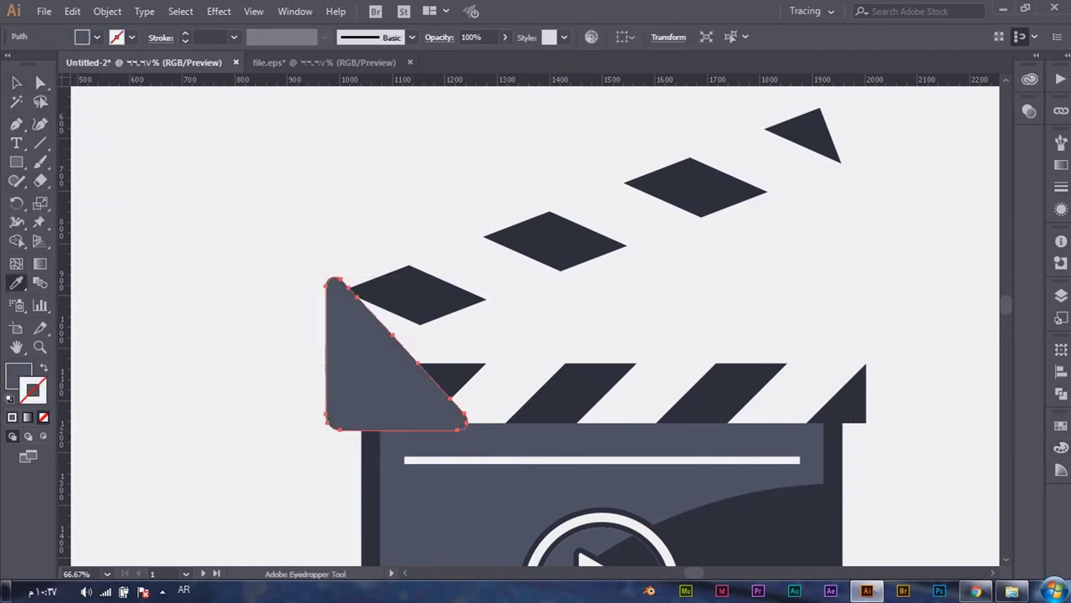
# Step: Add a -10 px inset copy of the triangle with Offset Path
pyautogui.click(107, 11)
pyautogui.moveTo(165, 352)
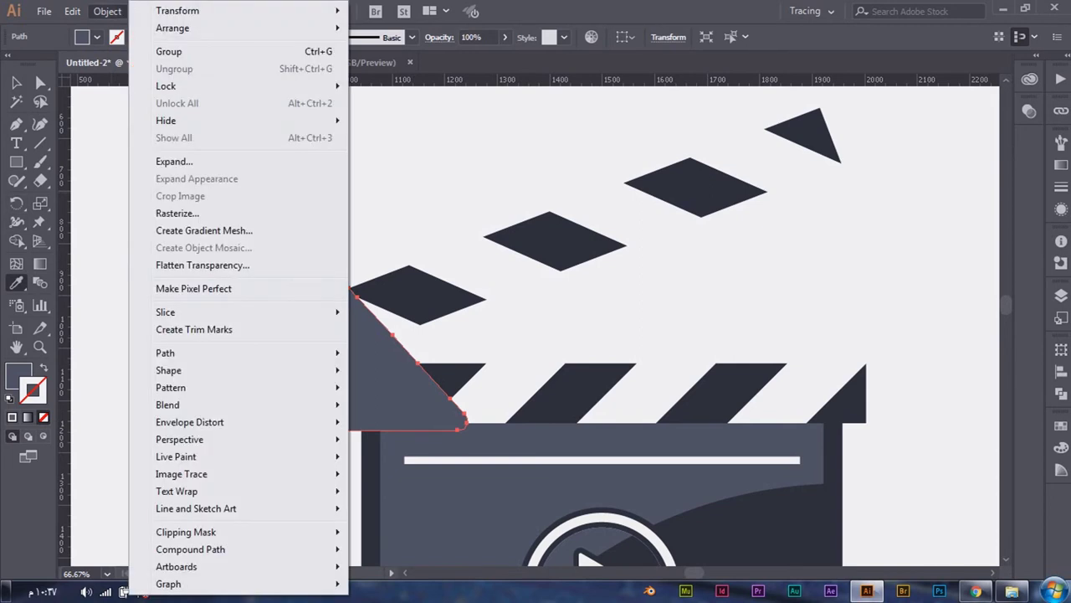
pyautogui.click(399, 411)
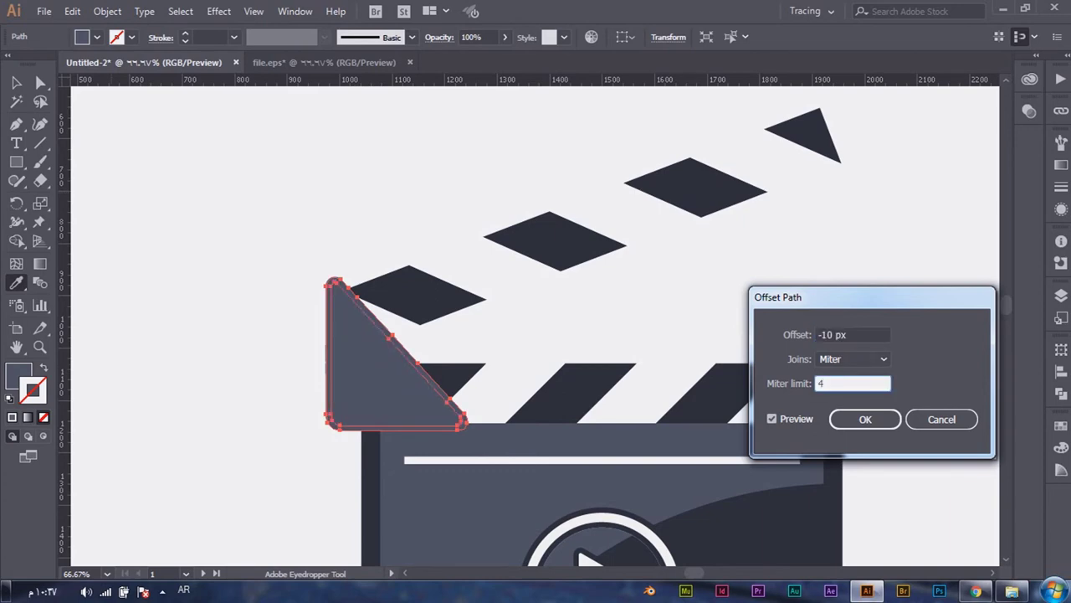
pyautogui.press('Return')
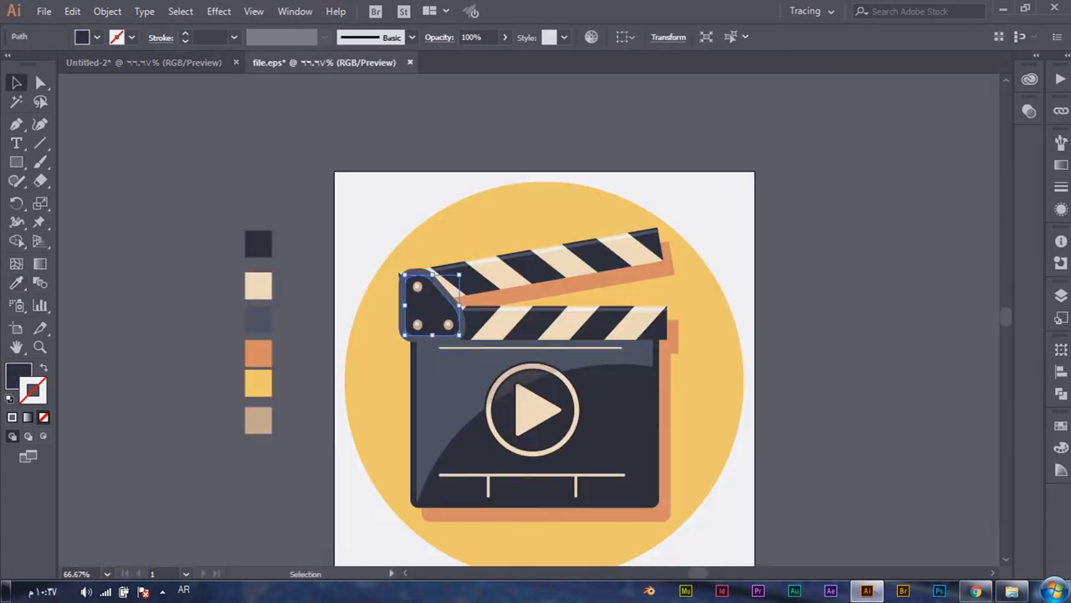
# Step: Back in Untitled-2, draw a small rounded square inside the dark corner triangle
pyautogui.hotkey('ctrl', 'Tab')
pyautogui.hotkey('ctrl', '1')
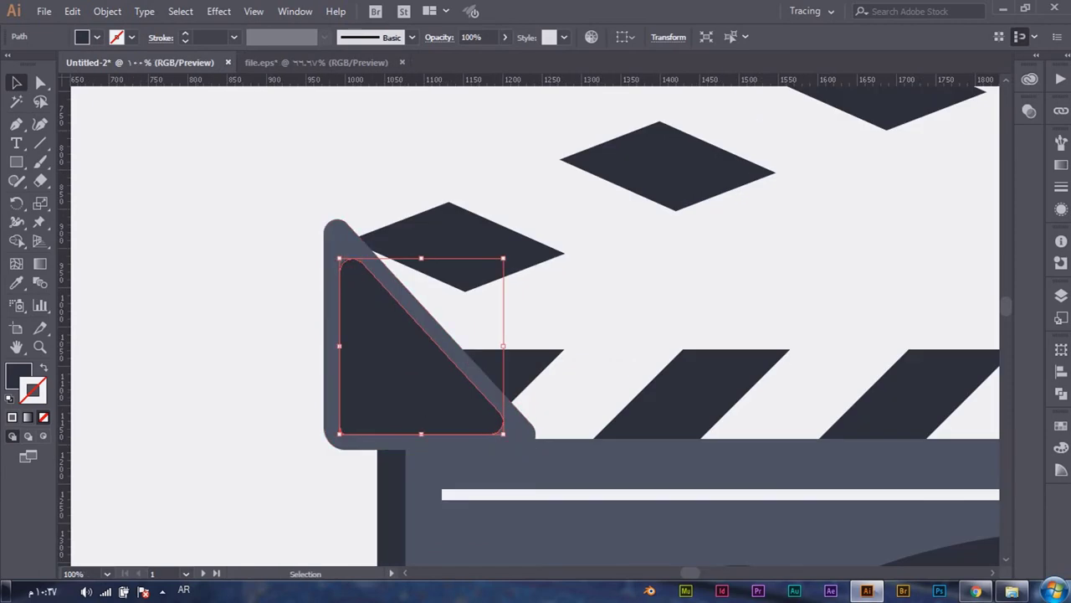
pyautogui.hotkey('ctrl', 'shift', 'a')
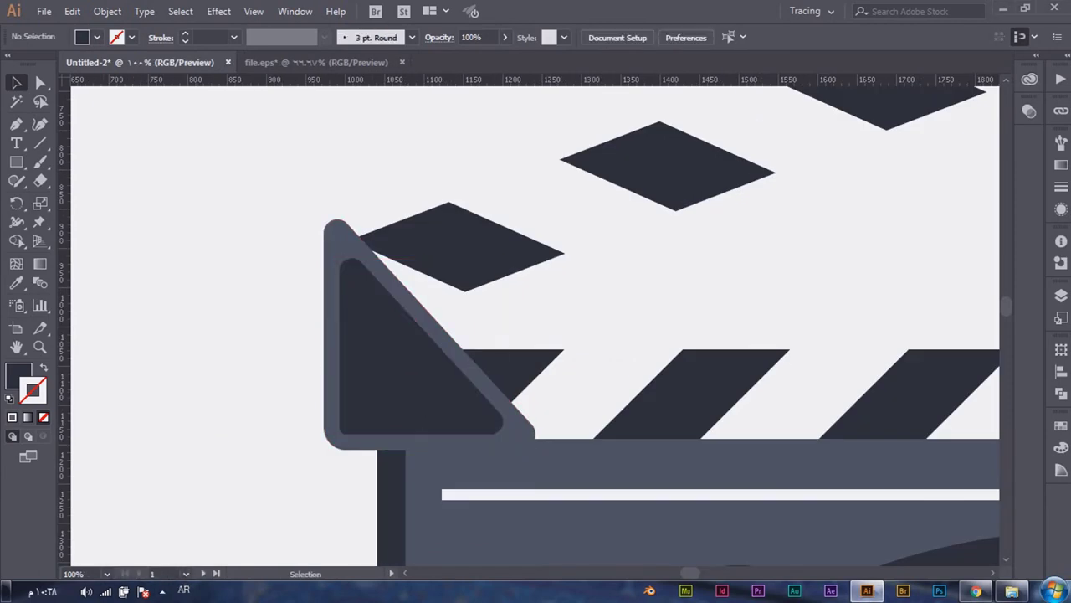
pyautogui.moveTo(16, 162); pyautogui.dragTo(96, 179)
pyautogui.moveTo(352, 284)
pyautogui.mouseDown()
pyautogui.moveTo(379, 310)
pyautogui.moveTo(369, 301)
pyautogui.mouseUp()
pyautogui.hotkey('ctrl', '-')
pyautogui.hotkey('ctrl', '-')
pyautogui.hotkey('ctrl', '-')
# Step: Fill the small rivet shape with the palette's yellow and delete a stray duplicate
pyautogui.press('i')
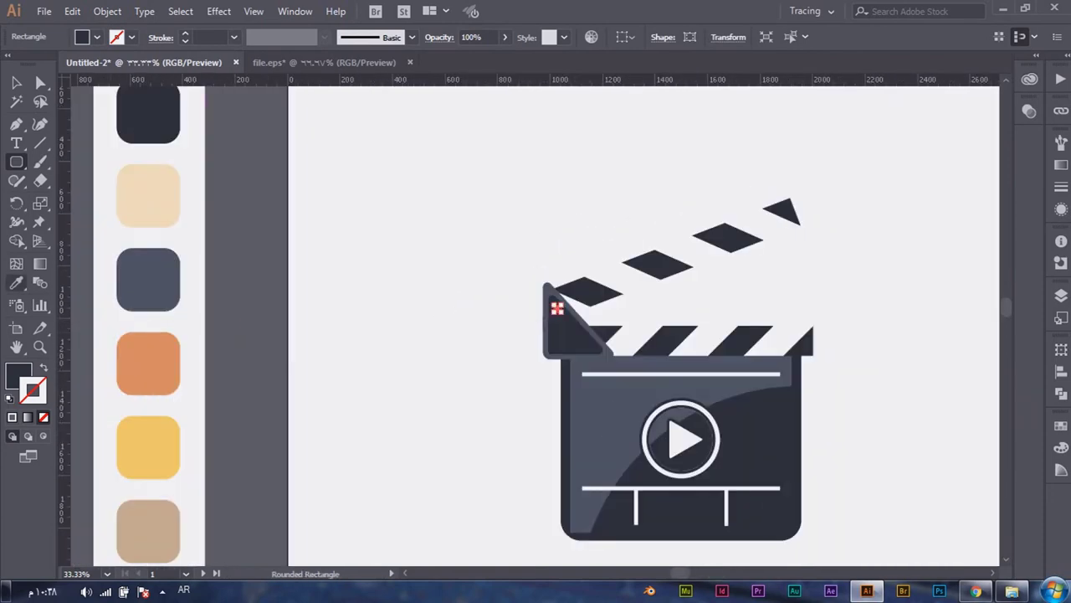
pyautogui.click(148, 447)
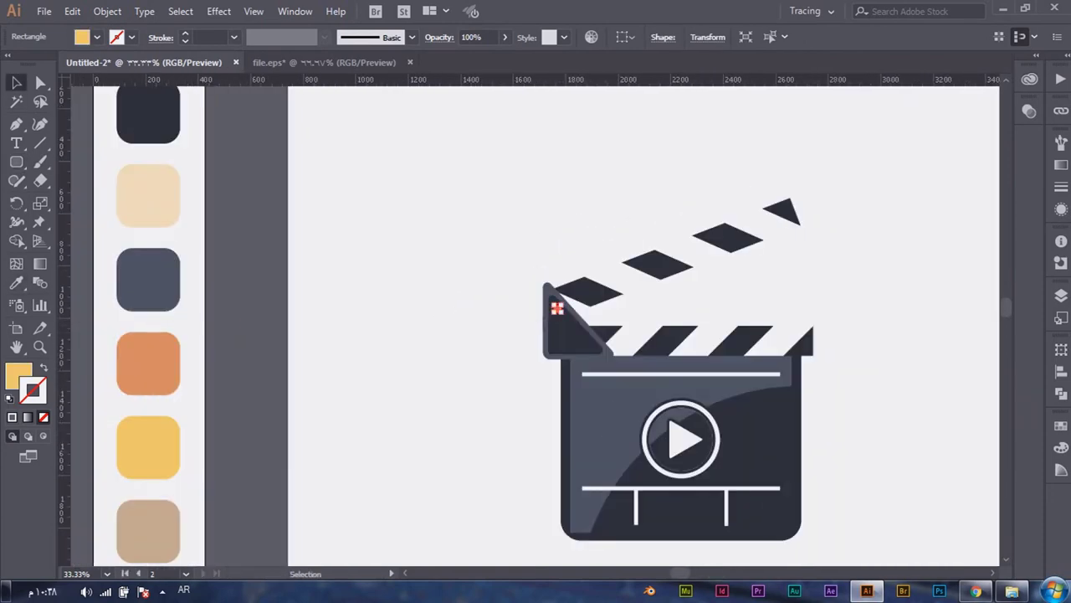
pyautogui.hotkey('ctrl', 'shift', 'a')
pyautogui.scroll(3, 556, 308)
pyautogui.moveTo(550, 275); pyautogui.dragTo(637, 373)
pyautogui.click(637, 373)
pyautogui.press('Delete')
pyautogui.click(555, 279)
pyautogui.scroll(3, 567, 267)
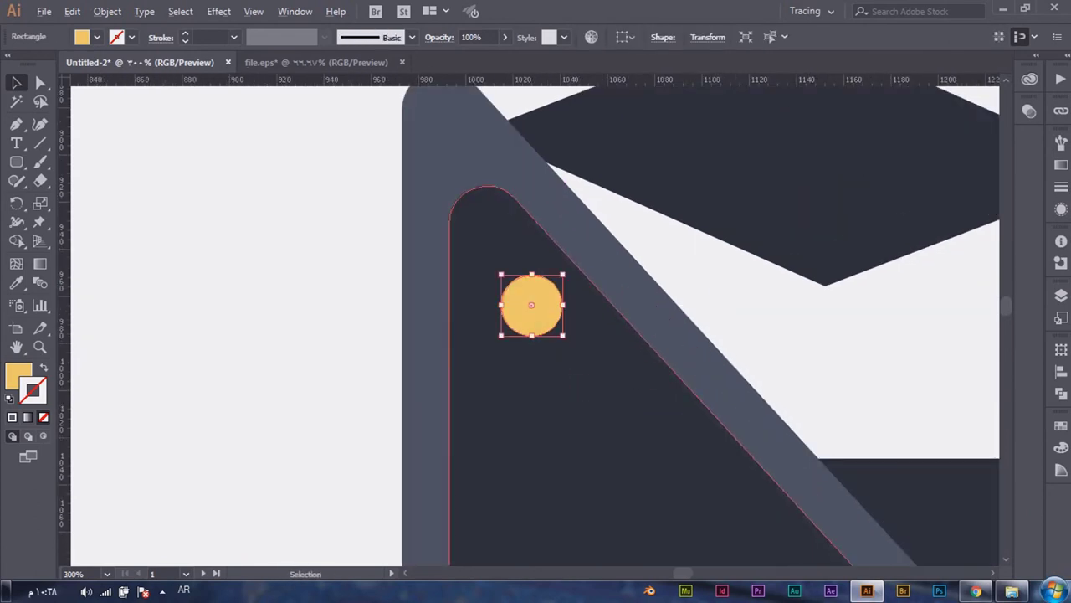
# Step: Replace the rivet with a small 18×18 px yellow circle near the triangle's top
pyautogui.press('l')
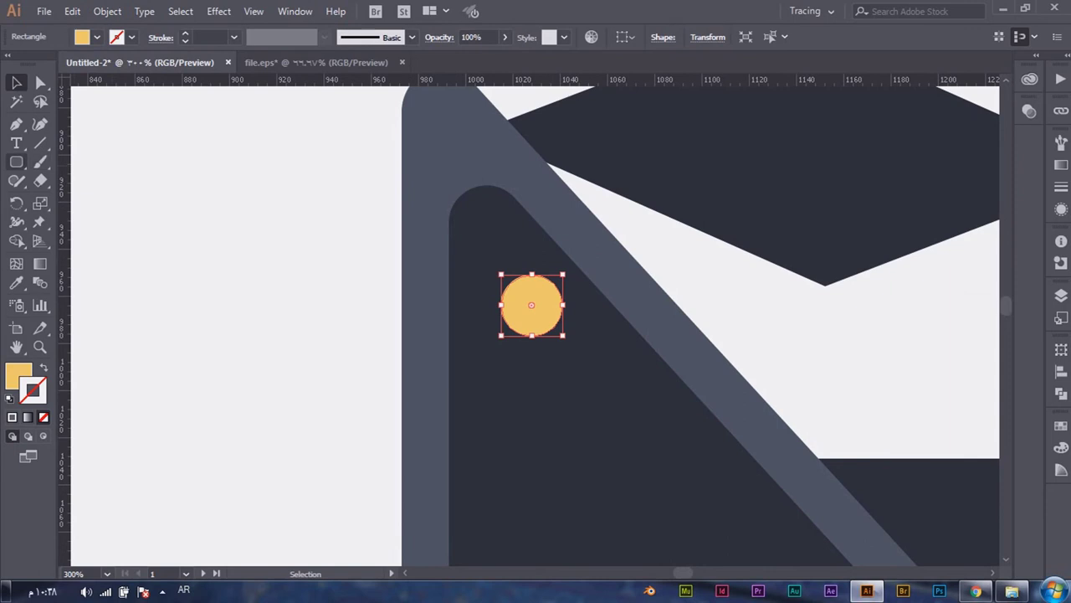
pyautogui.hotkey('ctrl', 'shift', 'a')
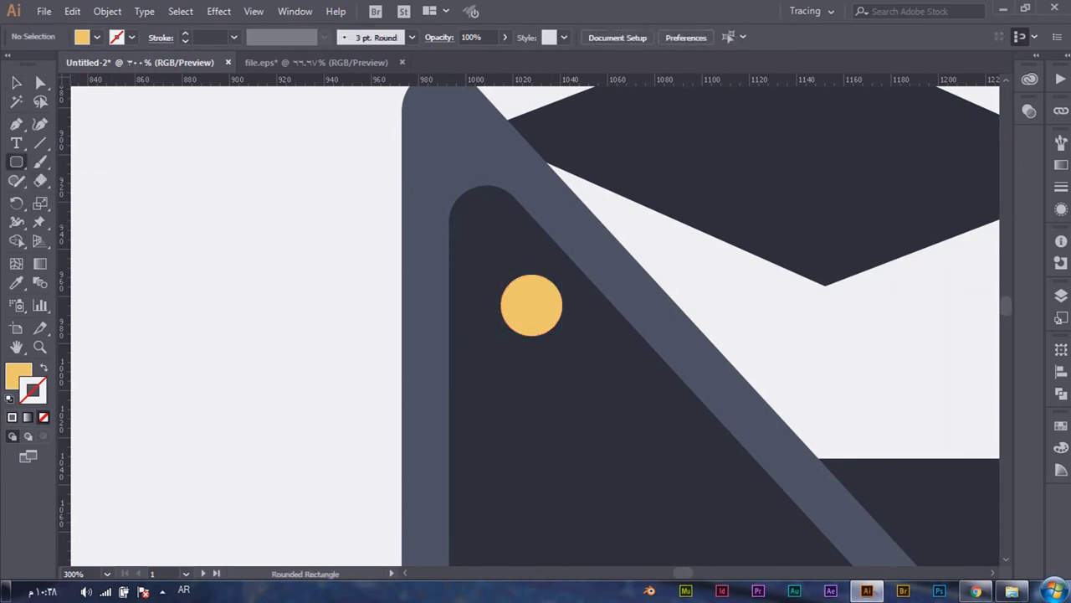
pyautogui.click(512, 304)
pyautogui.press('Delete')
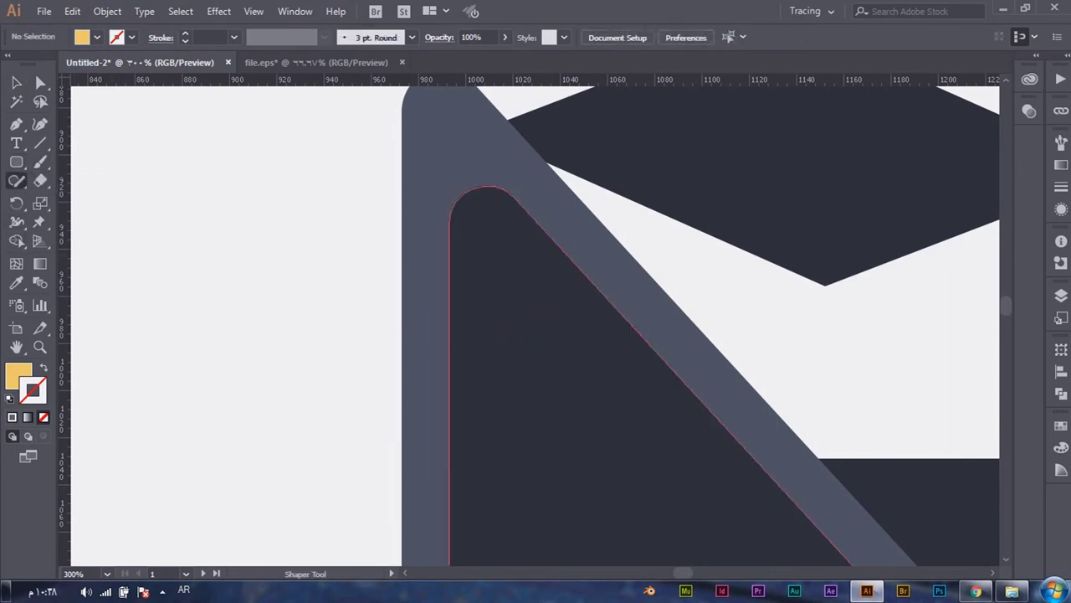
pyautogui.hotkey('ctrl', 'z')
pyautogui.moveTo(16, 161); pyautogui.dragTo(114, 181)
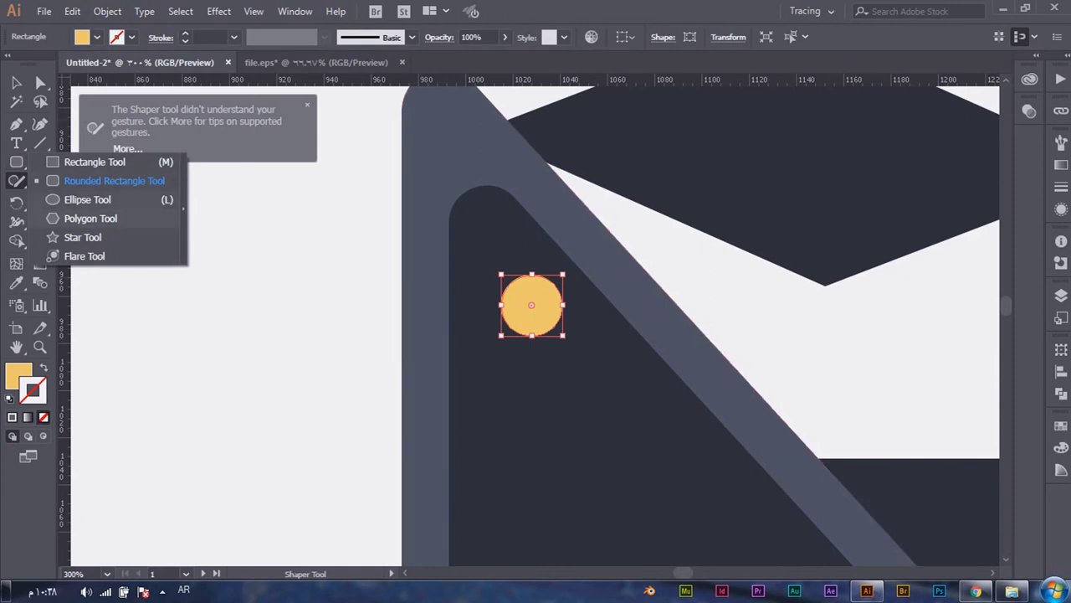
pyautogui.click(536, 301)
pyautogui.click(574, 320)
pyautogui.click(15, 82)
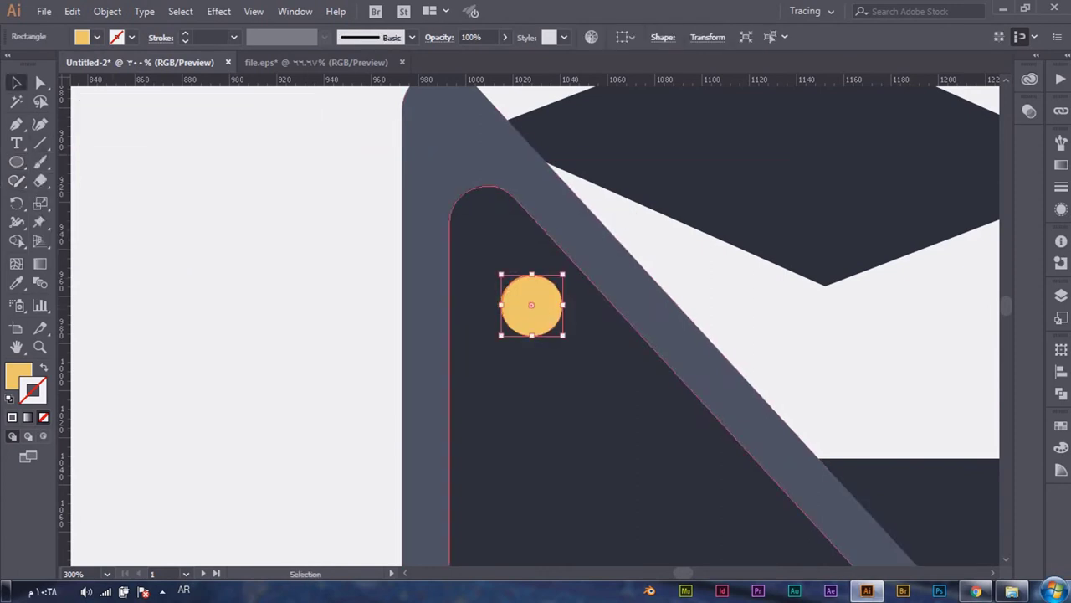
pyautogui.press('Delete')
pyautogui.press('b')
pyautogui.moveTo(498, 310)
pyautogui.mouseDown()
pyautogui.moveTo(540, 293)
pyautogui.moveTo(517, 303)
pyautogui.mouseUp()
pyautogui.press('v')
pyautogui.scroll(-3, 516, 303)
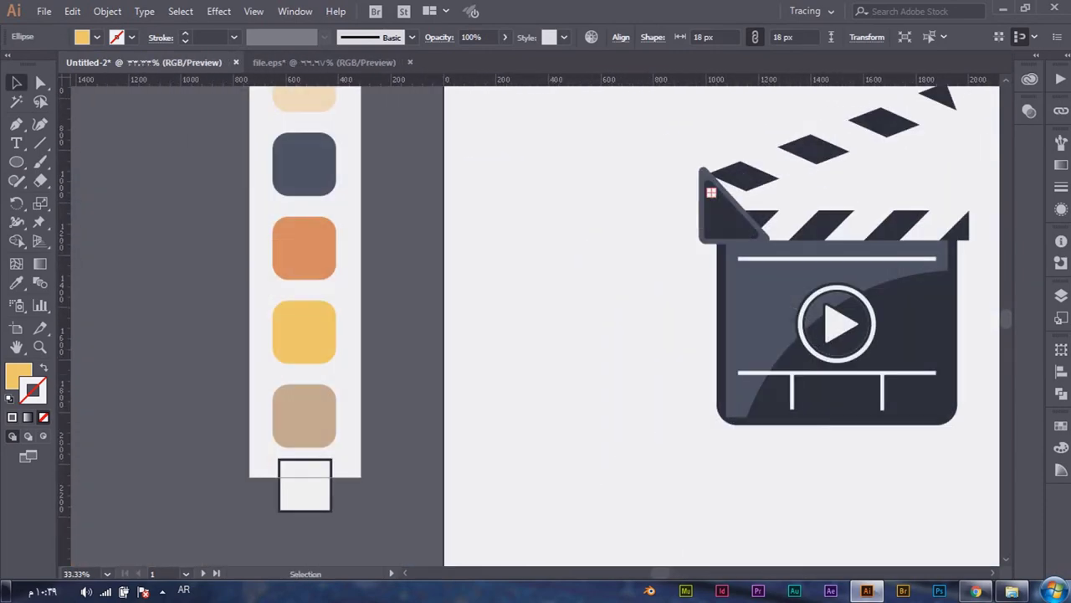
# Step: Zoom in and select the yellow rivet with its smaller tan centre
pyautogui.press('i')
pyautogui.press('v')
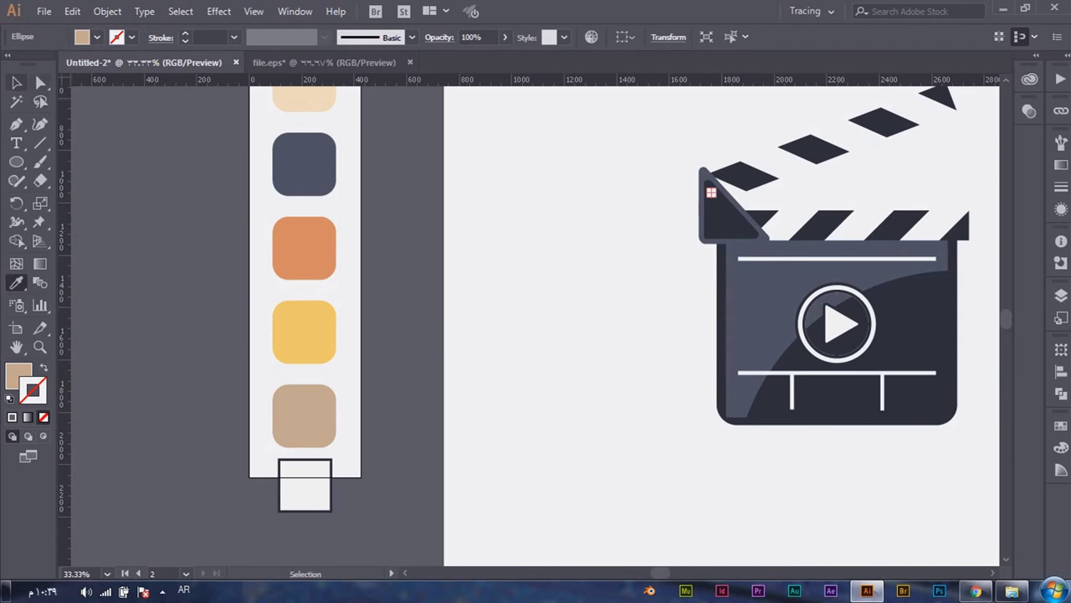
pyautogui.hotkey('ctrl', 'shift', 'a')
pyautogui.scroll(5, 710, 194)
pyautogui.click(591, 205)
pyautogui.scroll(2, 526, 237)
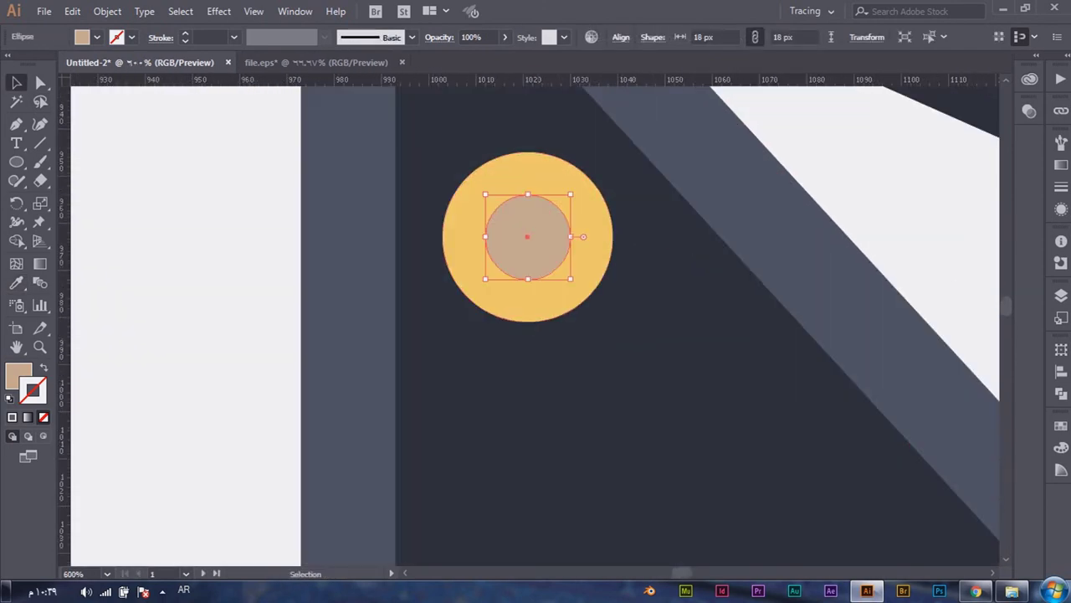
pyautogui.scroll(-4, 384, 196)
pyautogui.scroll(-2, 421, 298)
pyautogui.hotkey('ctrl', 'shift', 'a')
pyautogui.scroll(3, 421, 298)
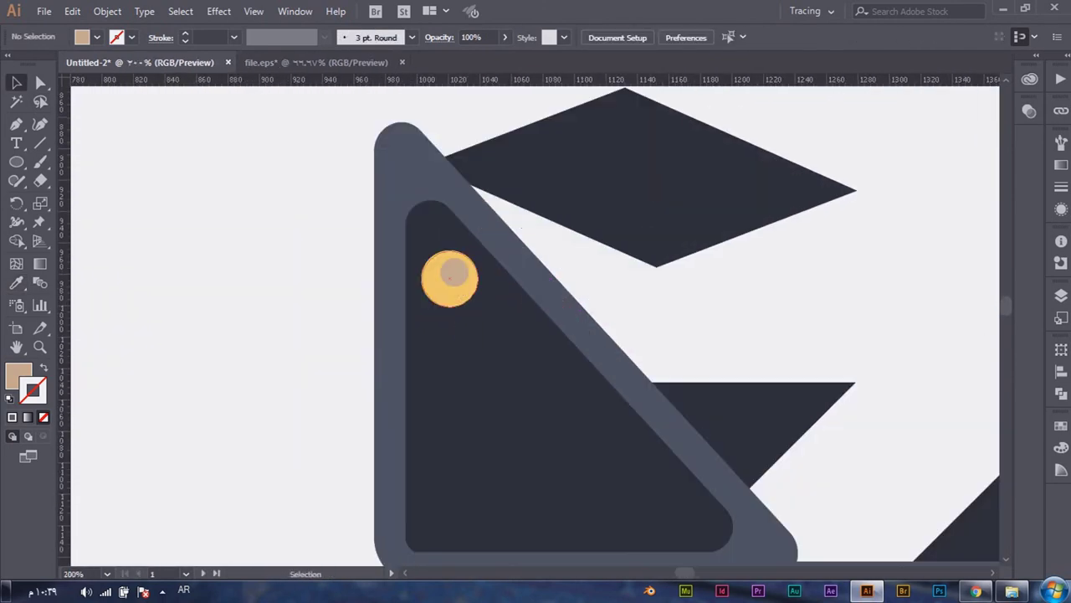
pyautogui.click(447, 277)
pyautogui.scroll(-2, 447, 277)
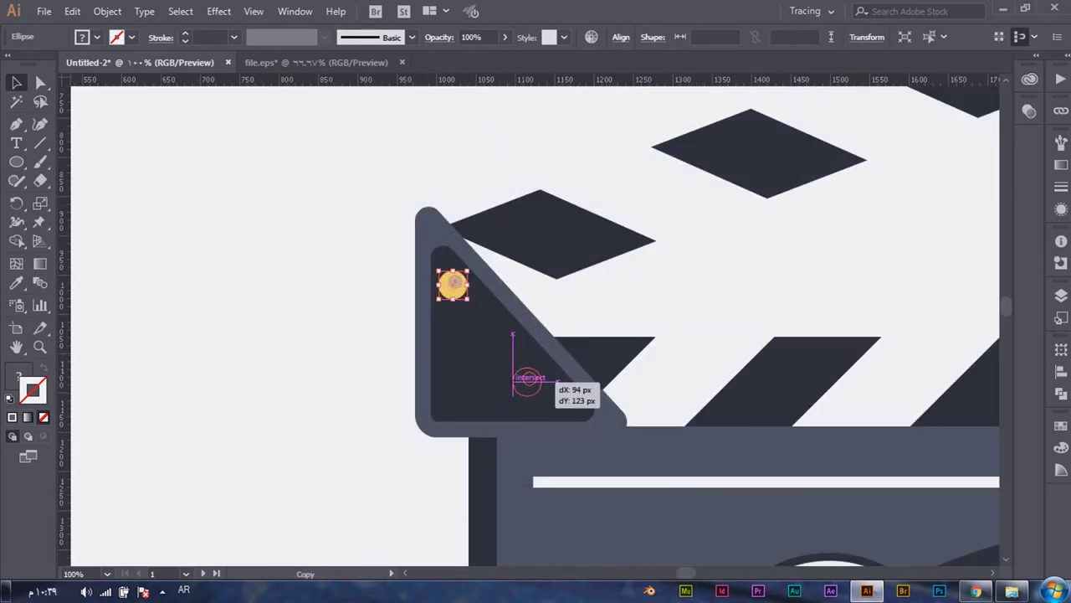
# Step: Copy the rivet to the triangle's lower corners and view the whole clapperboard
pyautogui.moveTo(453, 284)
pyautogui.mouseDown()
pyautogui.moveTo(540, 387)
pyautogui.moveTo(458, 391)
pyautogui.mouseUp()
pyautogui.hotkey('ctrl', 'shift', 'a')
pyautogui.scroll(-2, 458, 391)
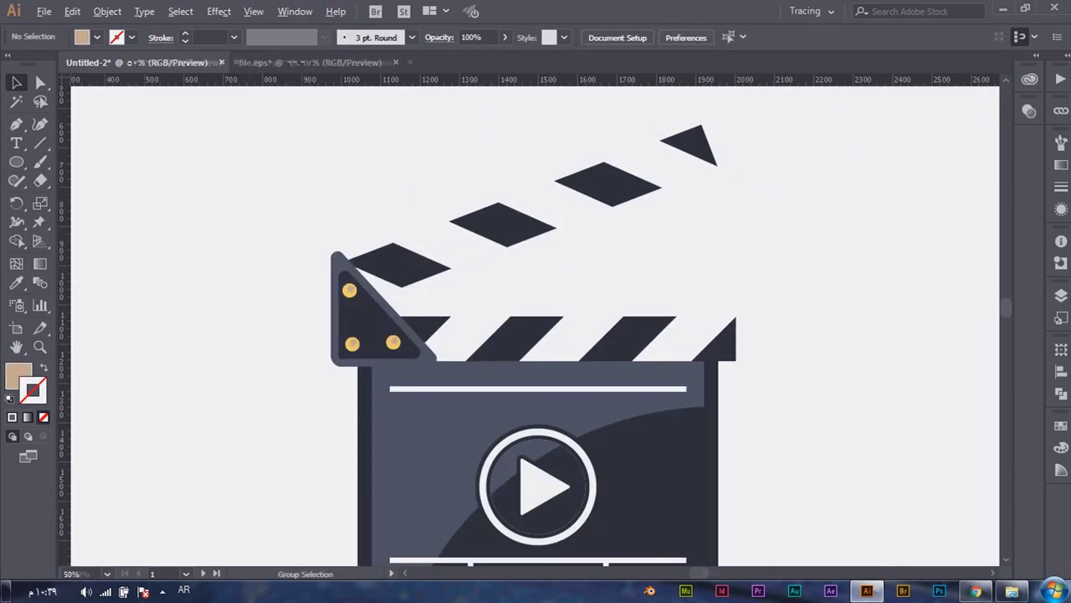
pyautogui.scroll(-1, 459, 391)
pyautogui.scroll(-1, 440, 335)
pyautogui.scroll(1, 439, 335)
pyautogui.scroll(-1, 562, 310)
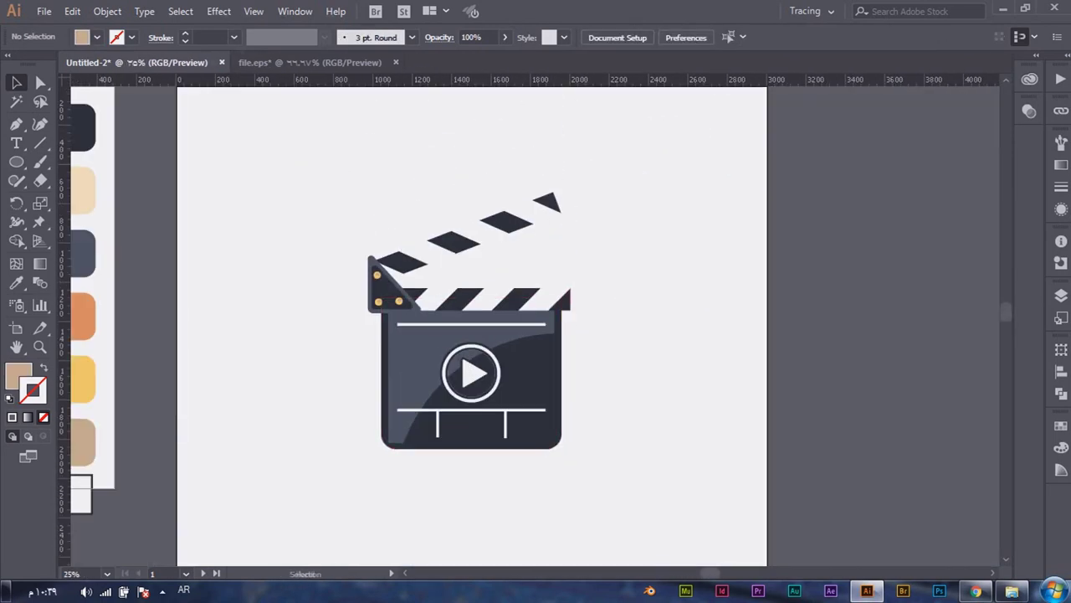
# Step: Move Layer 3 below Layer 2 in the Layers panel
pyautogui.click(586, 239)
pyautogui.hotkey('ctrl', 'shift', 'a')
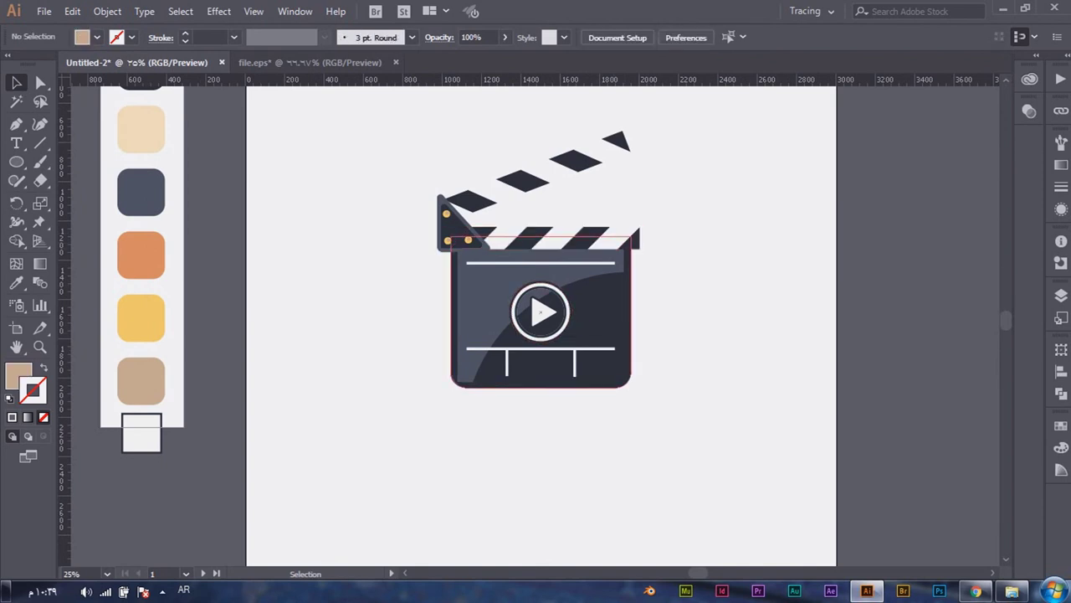
pyautogui.hotkey('ctrl', '-')
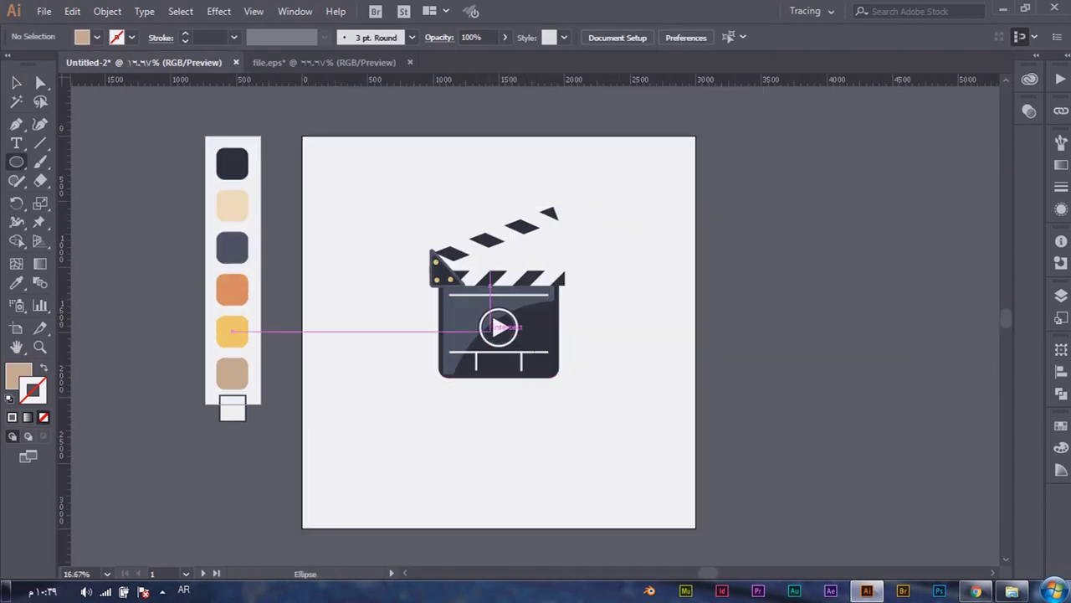
pyautogui.hotkey('shift', 'F5')
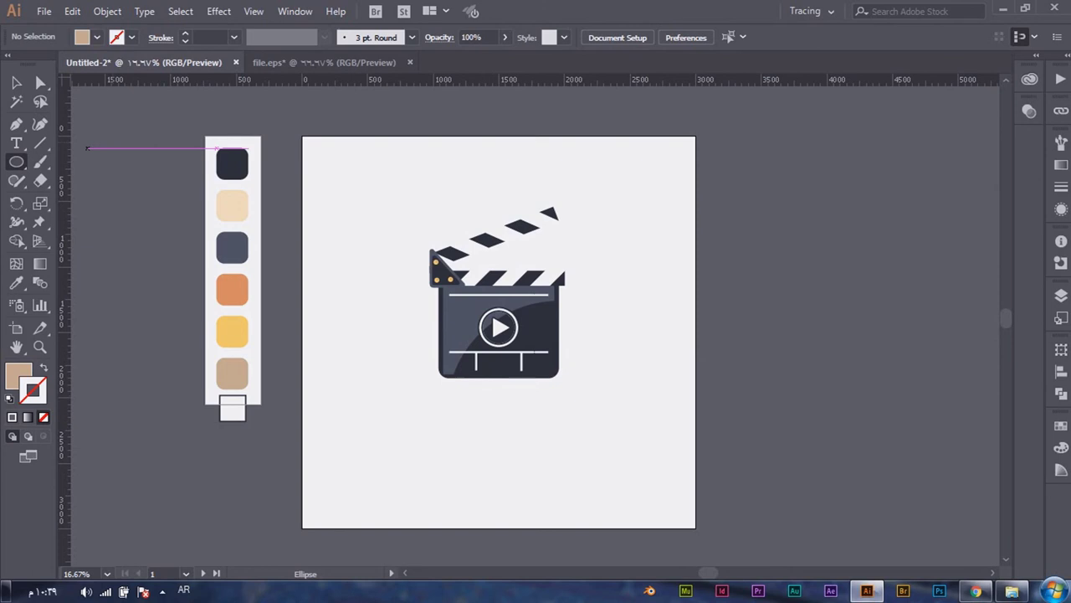
pyautogui.hotkey('ctrl', '+')
pyautogui.press('F7')
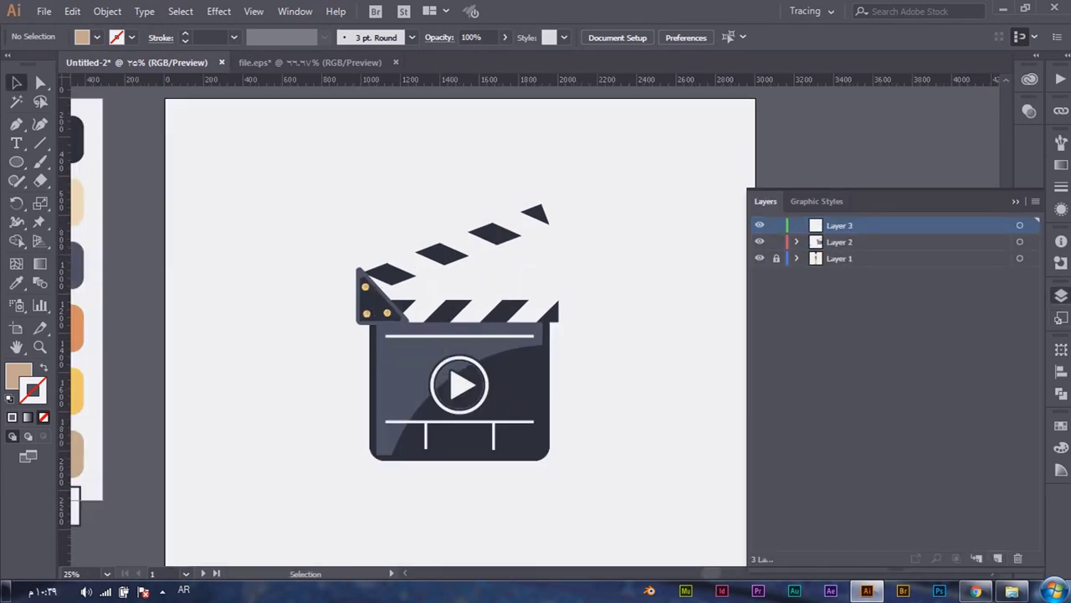
pyautogui.moveTo(839, 225); pyautogui.dragTo(839, 250)
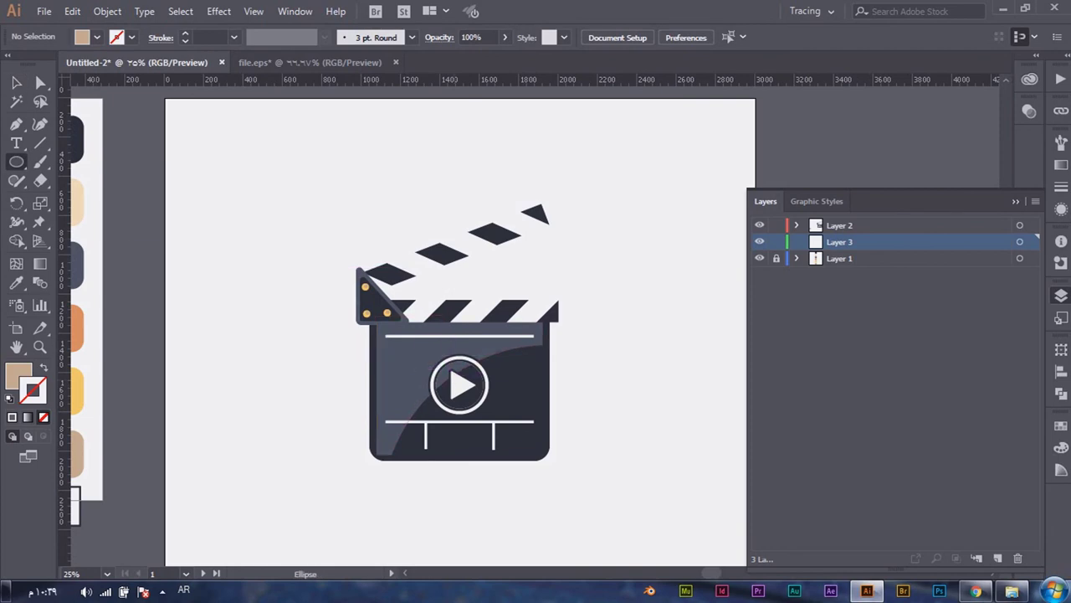
# Step: Draw a large circle around the clapperboard and fill it with the yellow swatch
pyautogui.moveTo(456, 378); pyautogui.dragTo(696, 140)
pyautogui.hotkey('ctrl', '-')
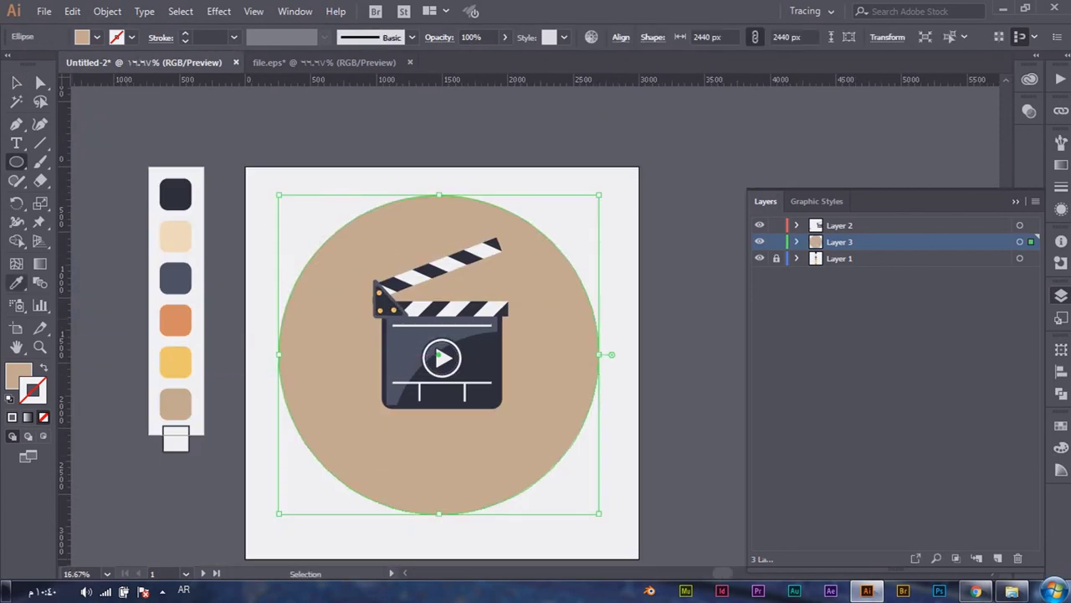
pyautogui.press('i')
pyautogui.click(175, 361)
pyautogui.press('v')
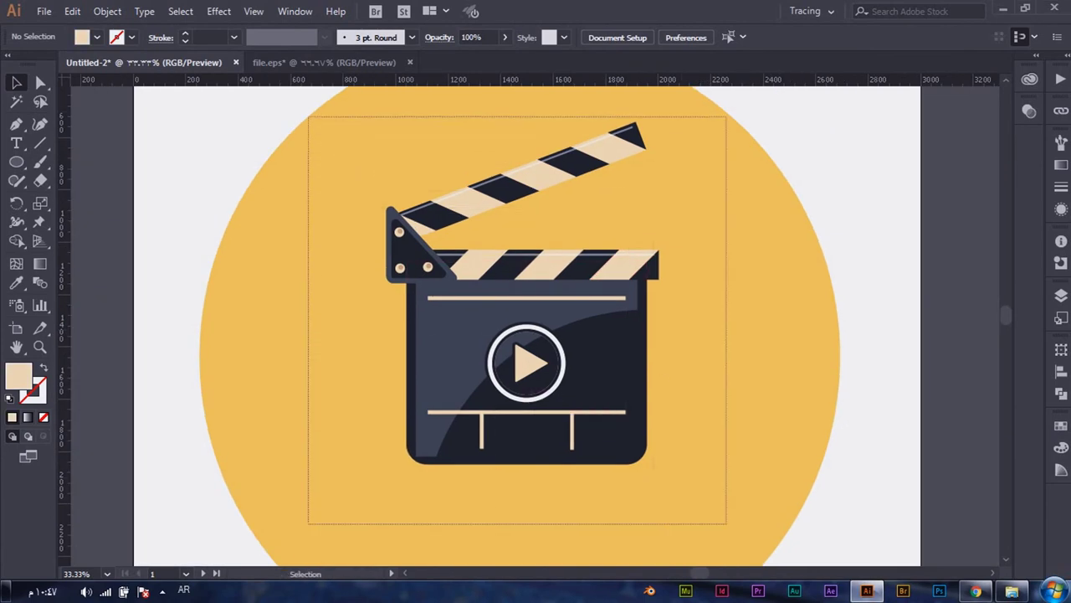
pyautogui.click(573, 322)
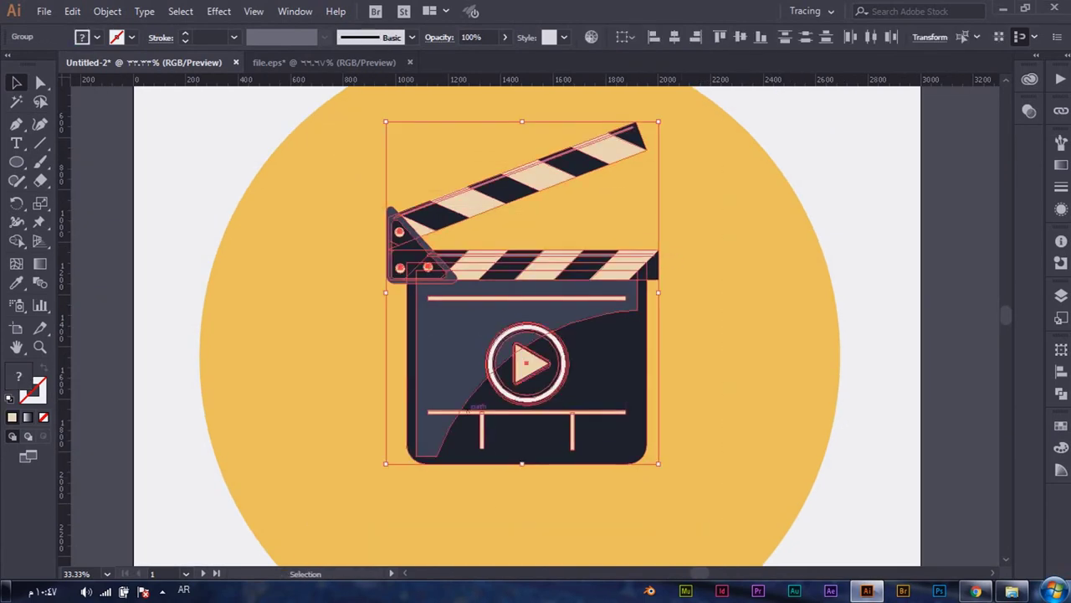
# Step: Duplicate the clapperboard to the right and fill the copy with the orange swatch
pyautogui.moveTo(520, 296); pyautogui.dragTo(815, 296)
pyautogui.doubleClick(28, 385)
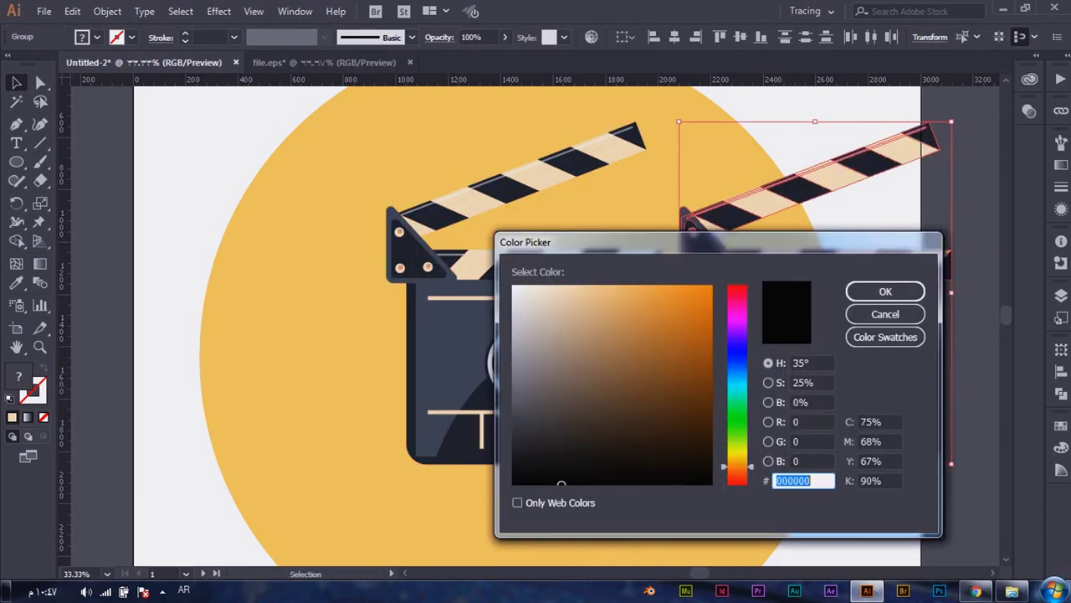
pyautogui.write('3f2a1d')
pyautogui.press('Return')
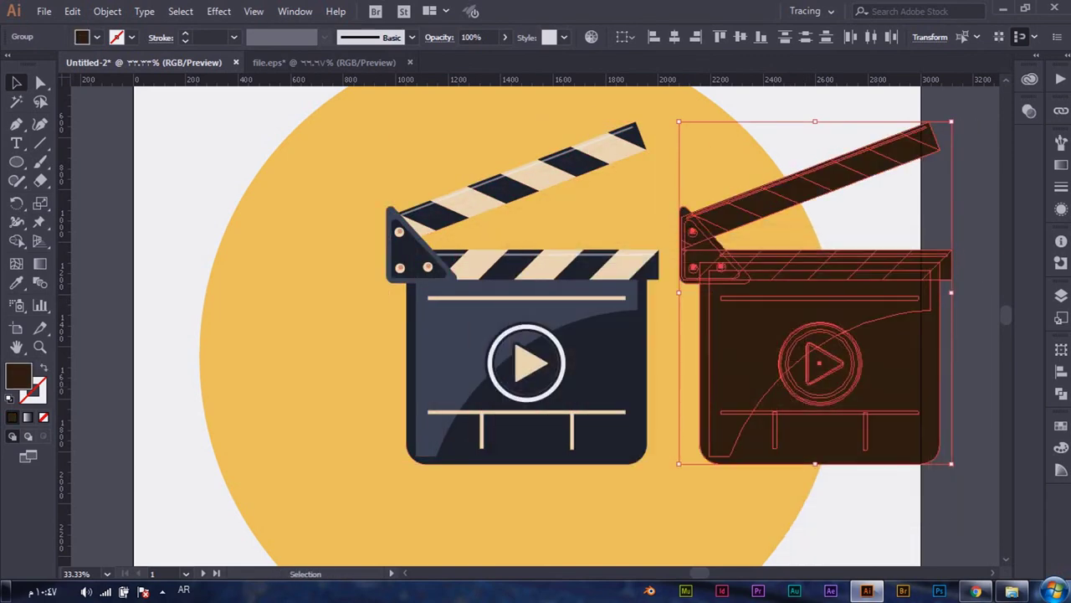
pyautogui.hscroll(-5, 536, 318)
pyautogui.press('i')
pyautogui.click(311, 299)
pyautogui.hscroll(5, 536, 318)
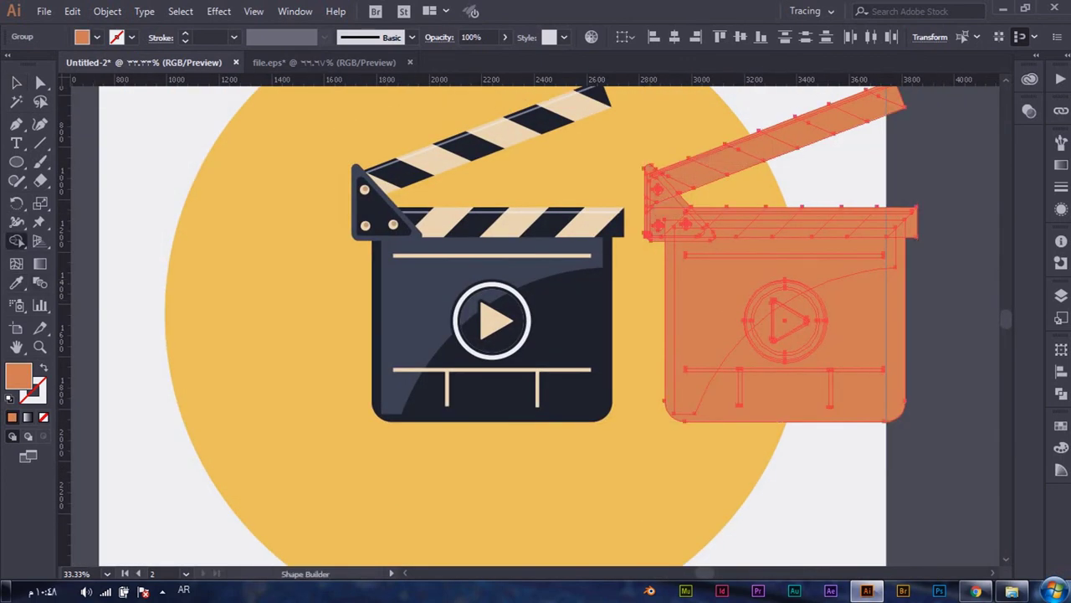
# Step: Merge the copy's body, play circle and top bar into one orange shape with Shape Builder
pyautogui.moveTo(887, 98); pyautogui.dragTo(996, 203)
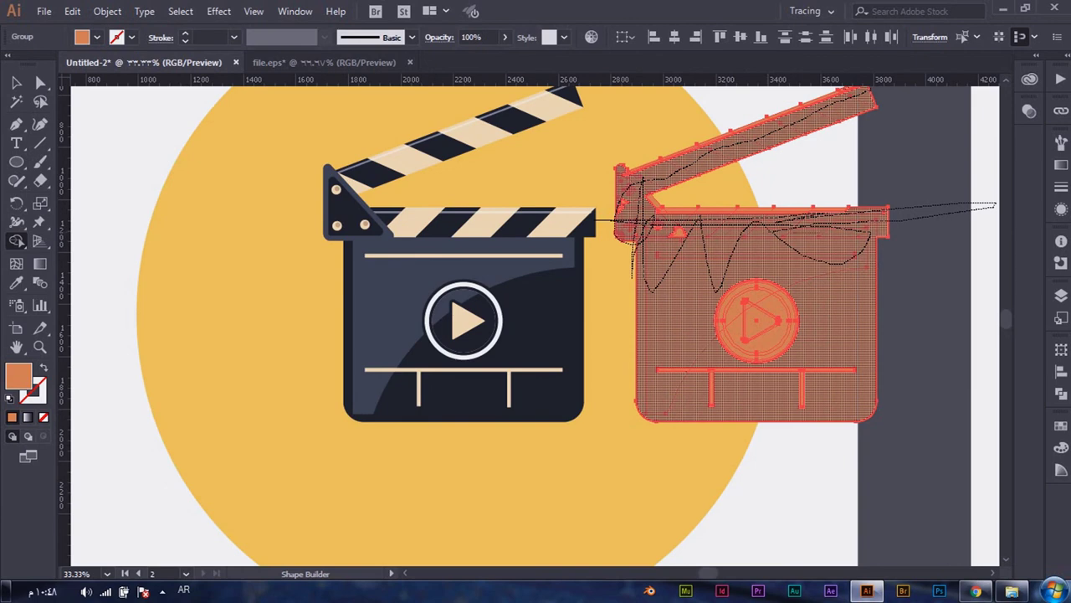
pyautogui.moveTo(720, 251); pyautogui.dragTo(854, 408)
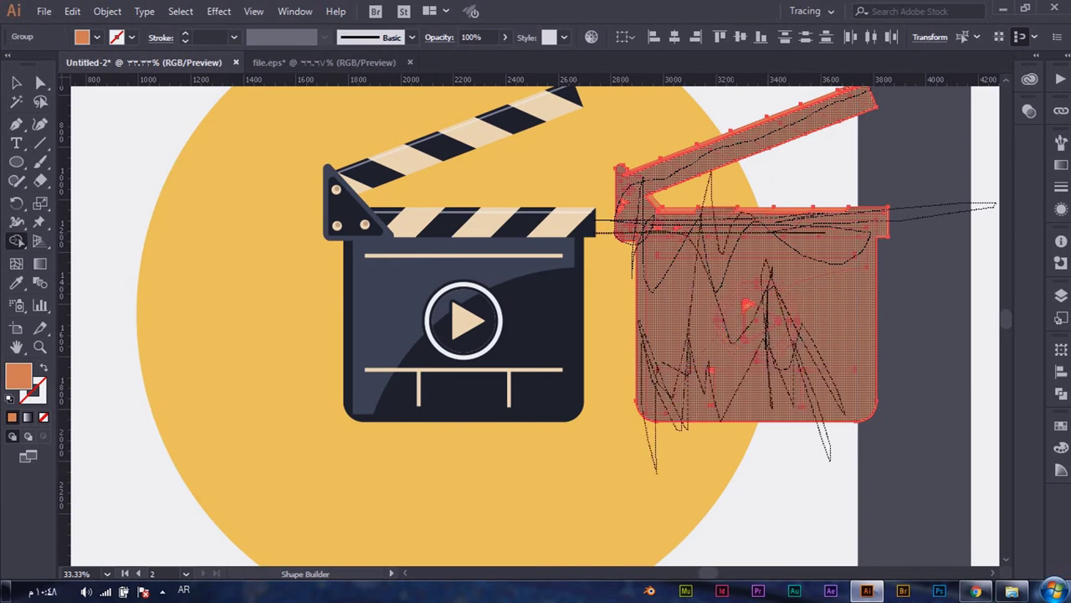
pyautogui.moveTo(837, 410); pyautogui.dragTo(866, 130)
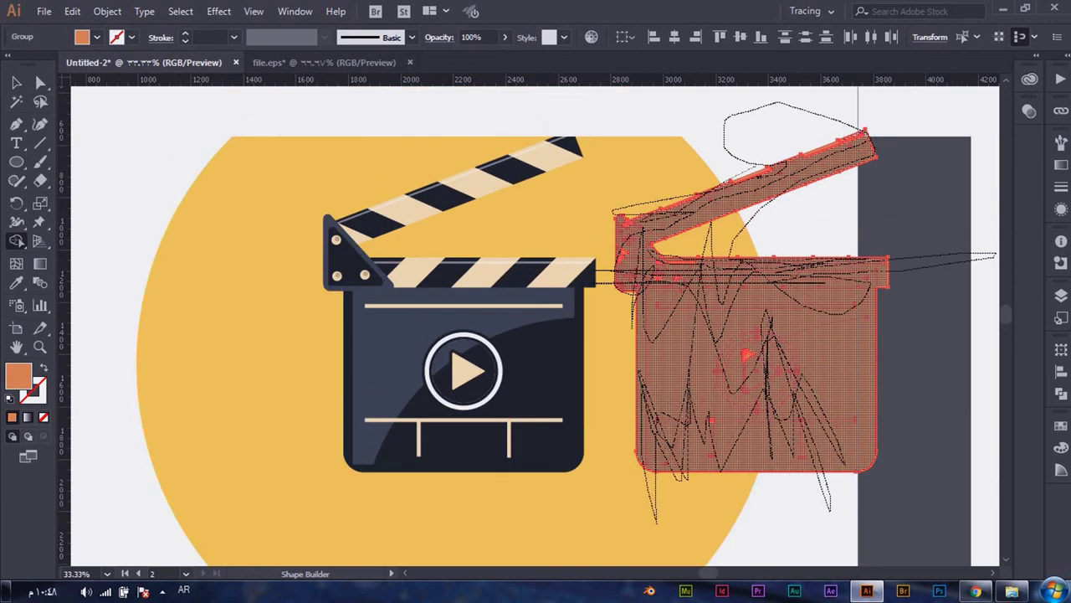
pyautogui.moveTo(753, 352); pyautogui.dragTo(755, 351)
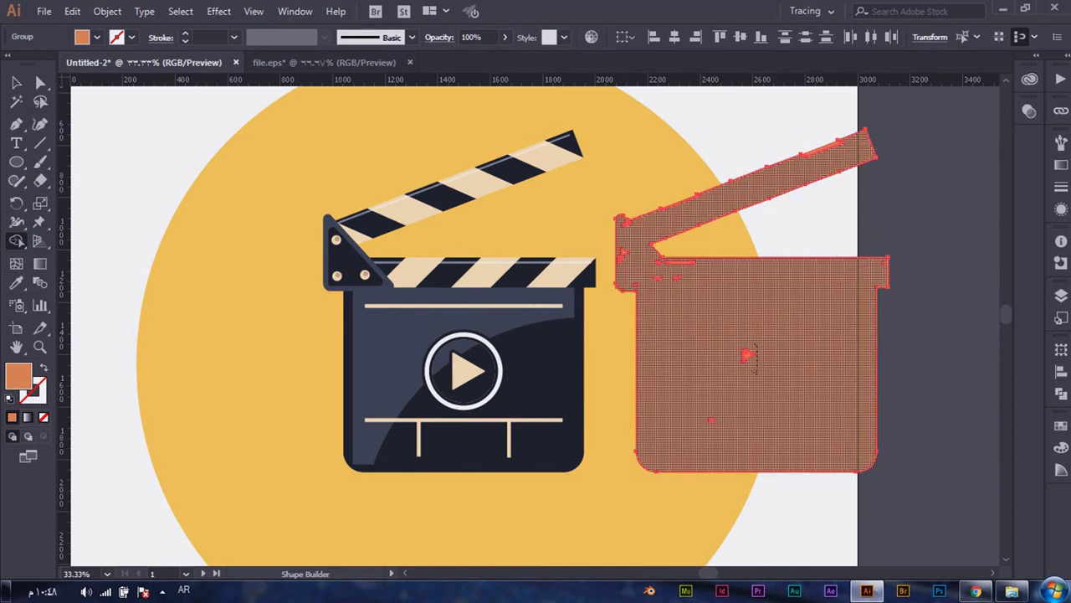
# Step: Move the orange silhouette onto the clapperboard and send it to the bottom of Layer 2
pyautogui.press('v')
pyautogui.moveTo(770, 297); pyautogui.dragTo(481, 297)
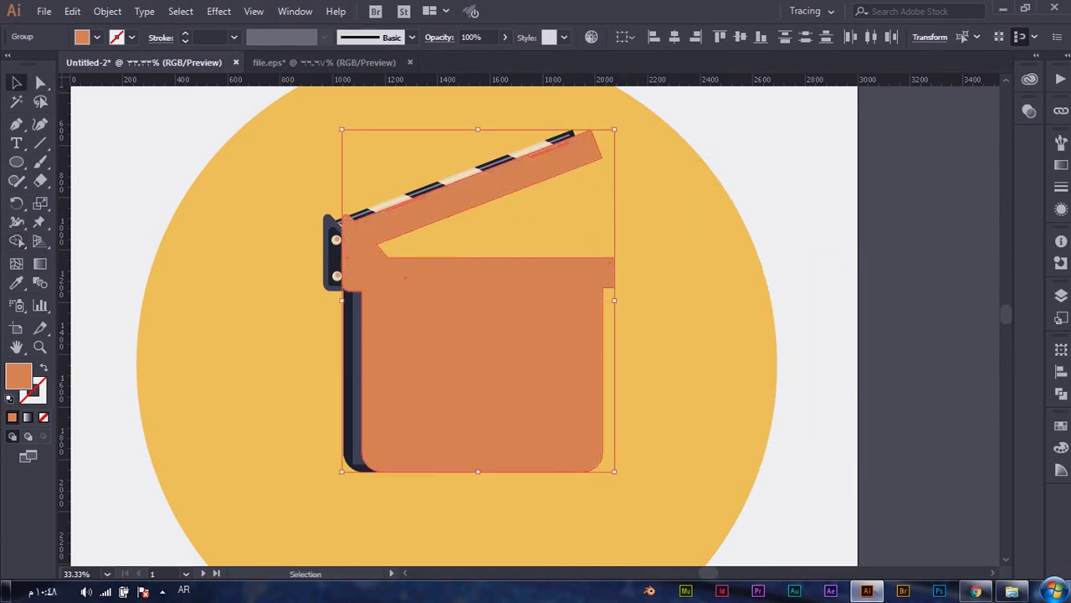
pyautogui.rightClick(505, 318)
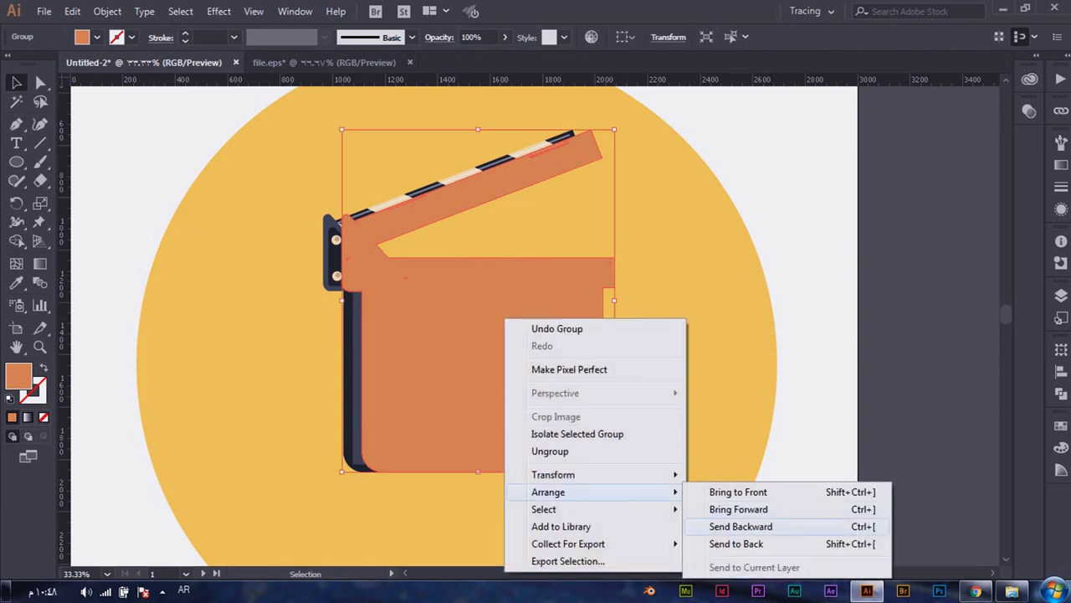
pyautogui.click(741, 526)
pyautogui.press('F7')
pyautogui.moveTo(862, 258); pyautogui.dragTo(862, 413)
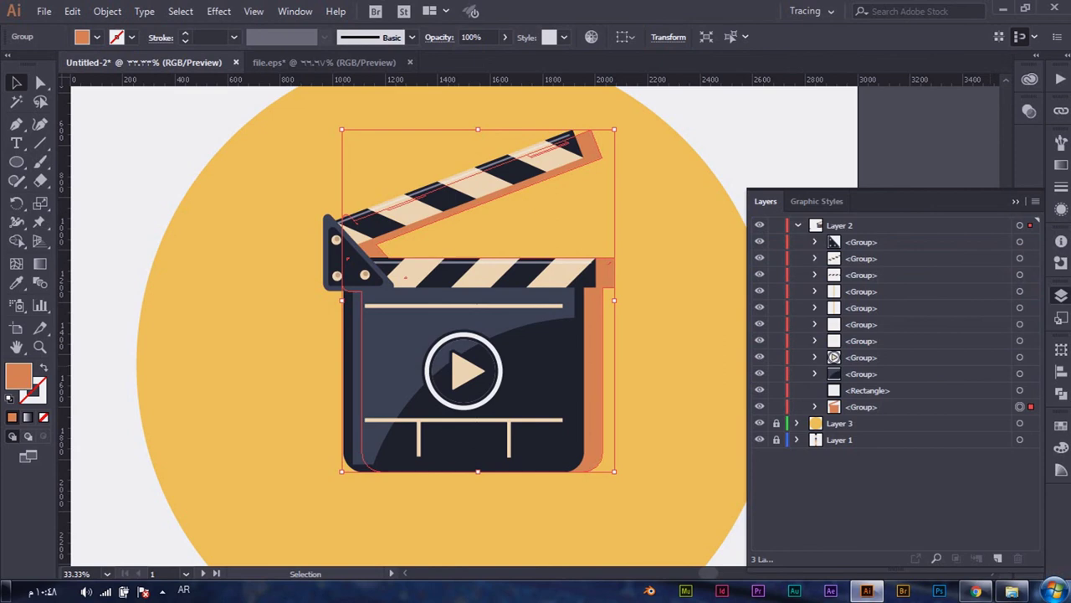
pyautogui.press('F7')
# Step: Enlarge the orange shadow slightly and offset it down and right behind the icon
pyautogui.press('Up')
pyautogui.press('Up')
pyautogui.press('Up')
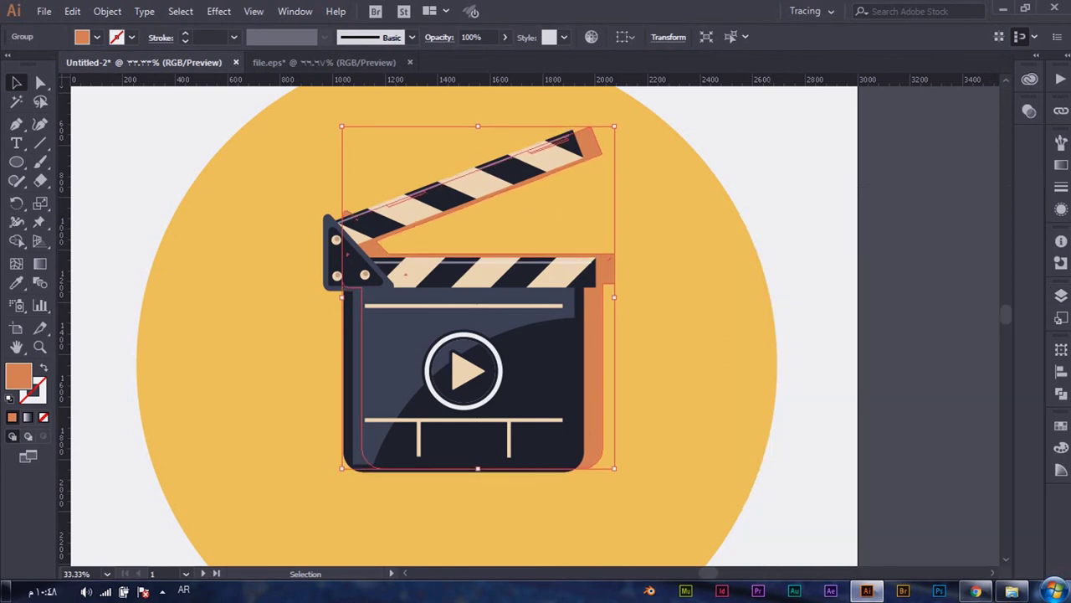
pyautogui.moveTo(614, 121); pyautogui.dragTo(658, 126)
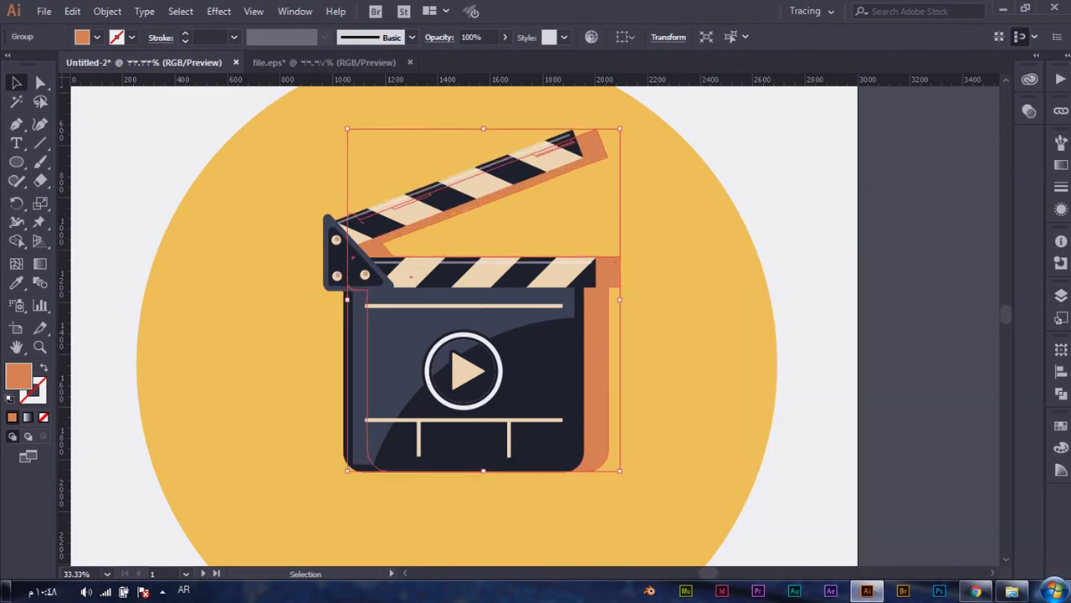
pyautogui.moveTo(623, 124); pyautogui.dragTo(629, 117)
pyautogui.moveTo(628, 299); pyautogui.dragTo(619, 299)
pyautogui.press('a')
pyautogui.press('v')
pyautogui.moveTo(610, 437); pyautogui.dragTo(603, 456)
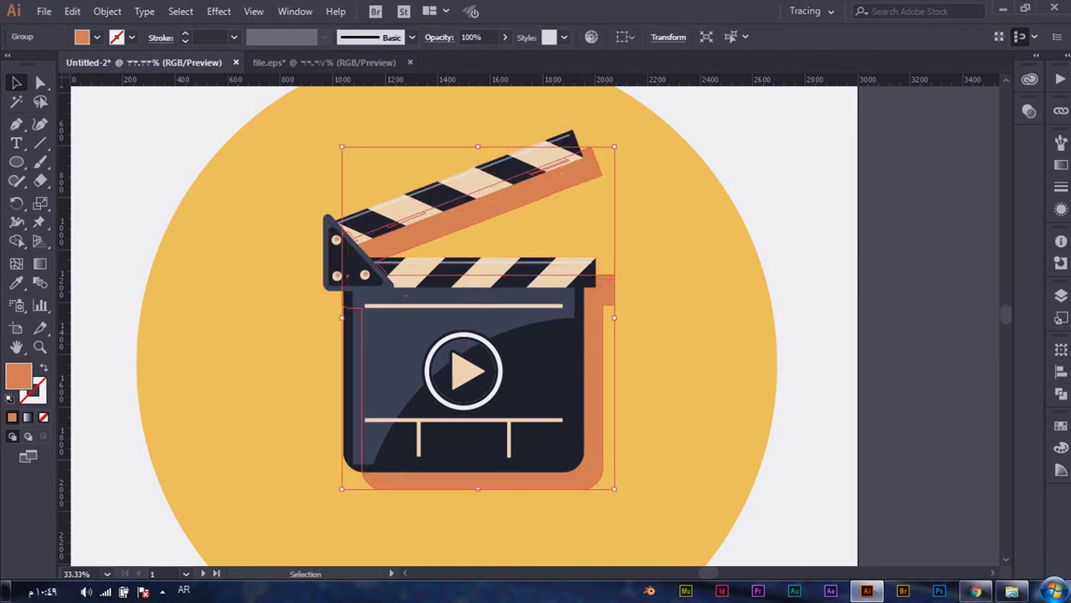
pyautogui.moveTo(602, 356); pyautogui.dragTo(598, 353)
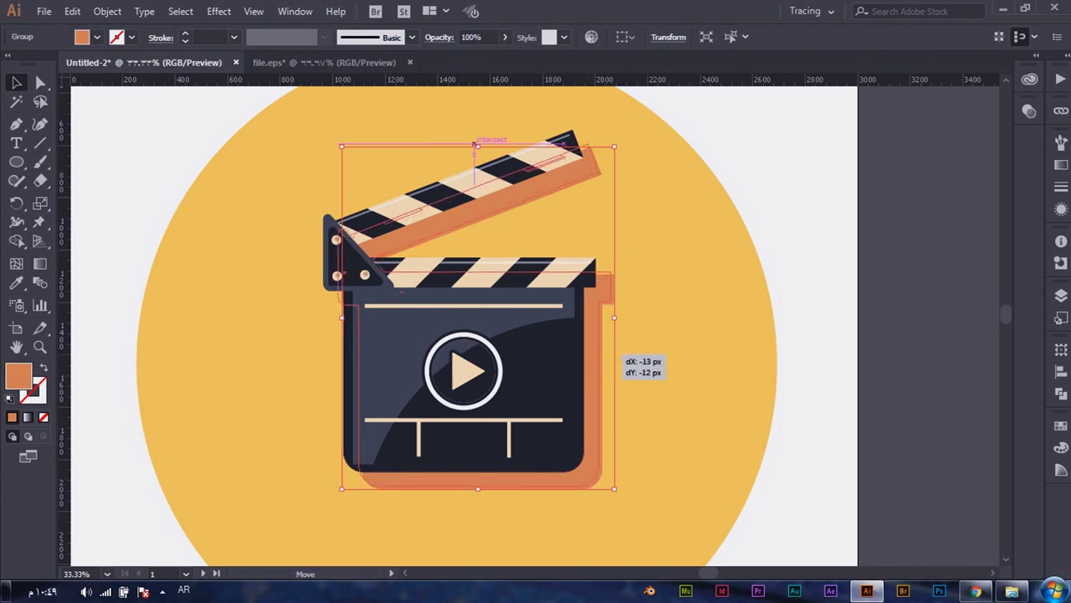
pyautogui.hotkey('ctrl', 'shift', 'a')
pyautogui.hotkey('ctrl', '-')
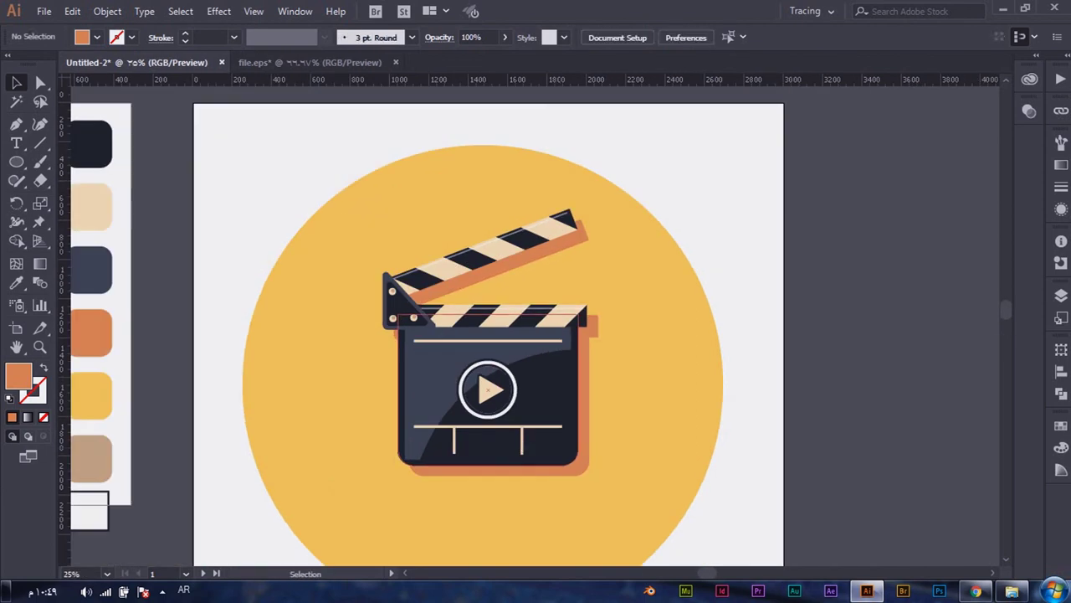
pyautogui.moveTo(494, 360); pyautogui.dragTo(569, 360)
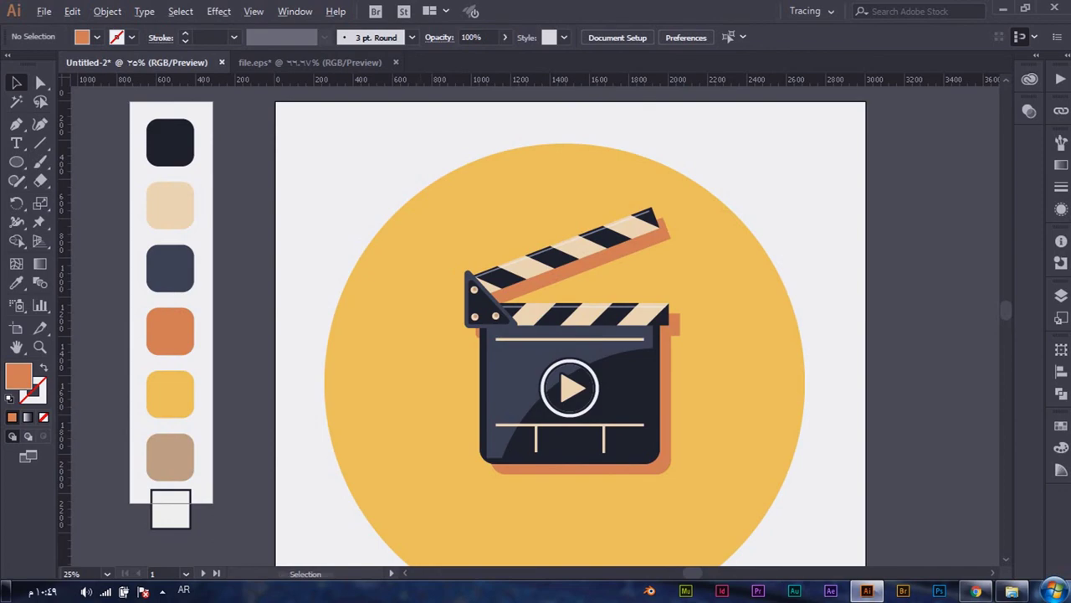